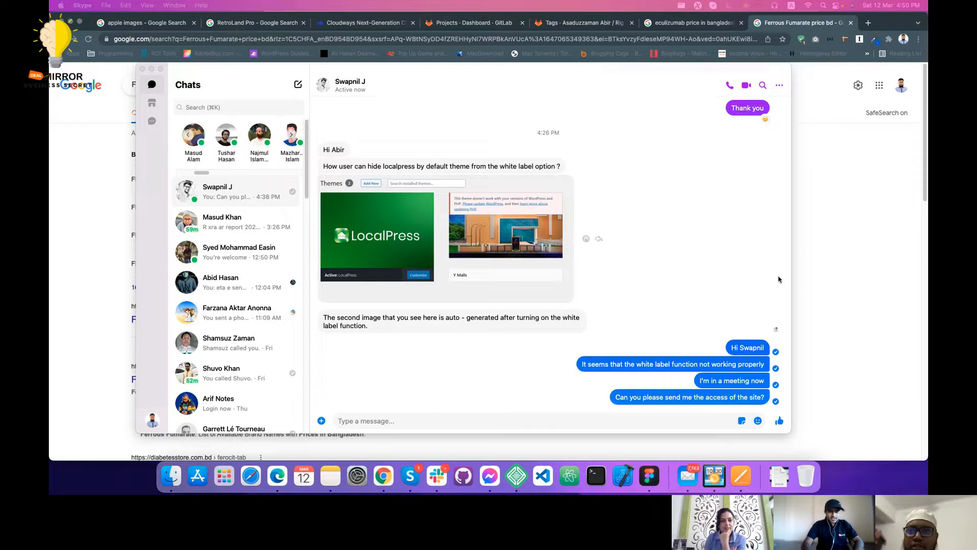
Bring up the browser window with the WordPress dashboard and close the extra site tab beside it
click(840, 249)
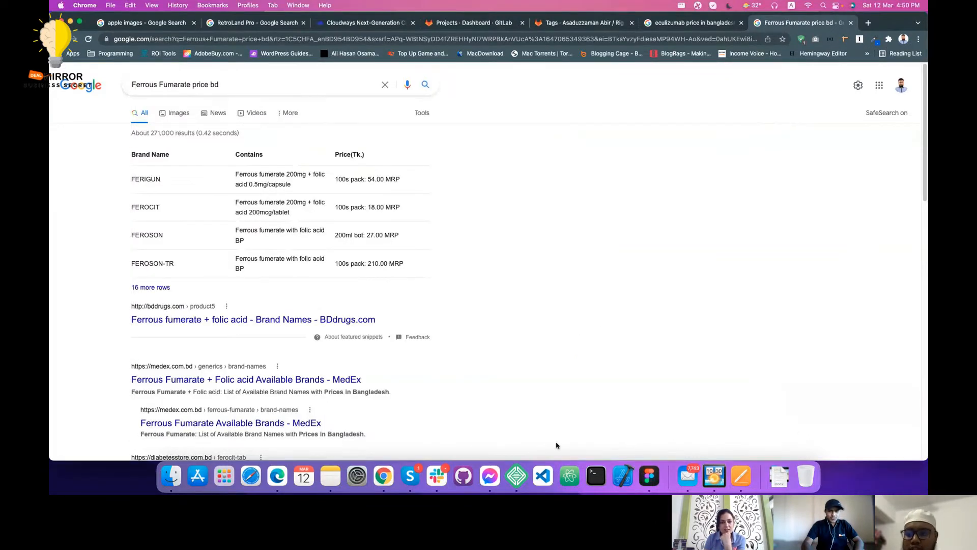
click(410, 476)
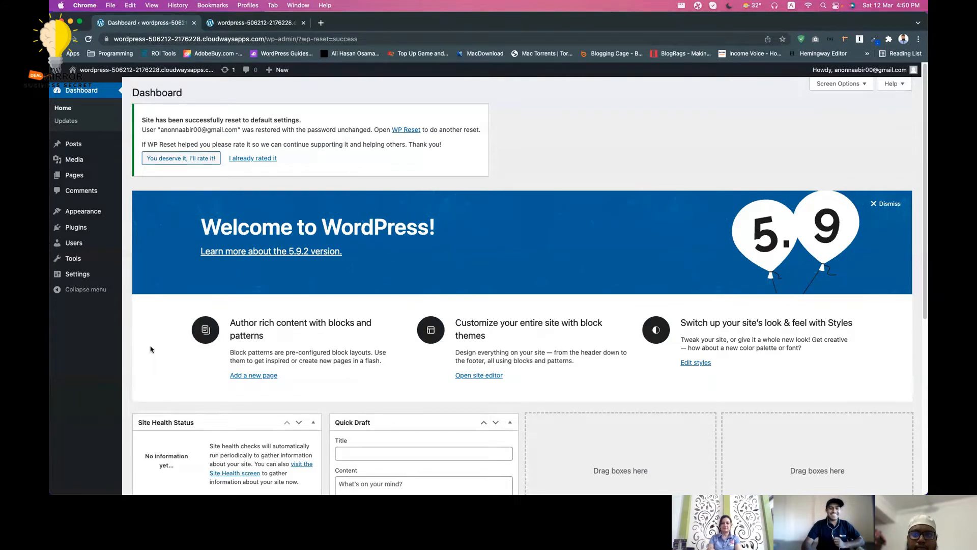
click(303, 23)
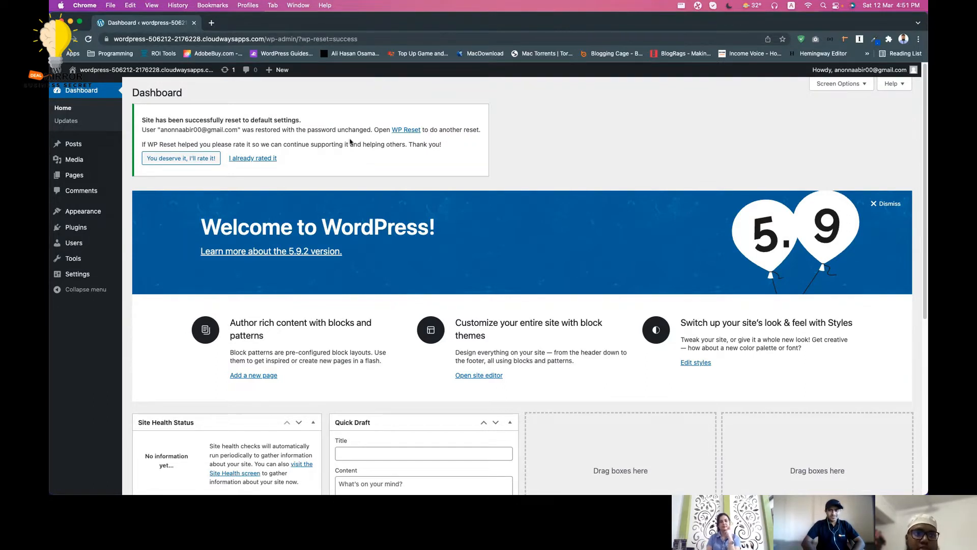
triple_click(379, 144)
click(484, 157)
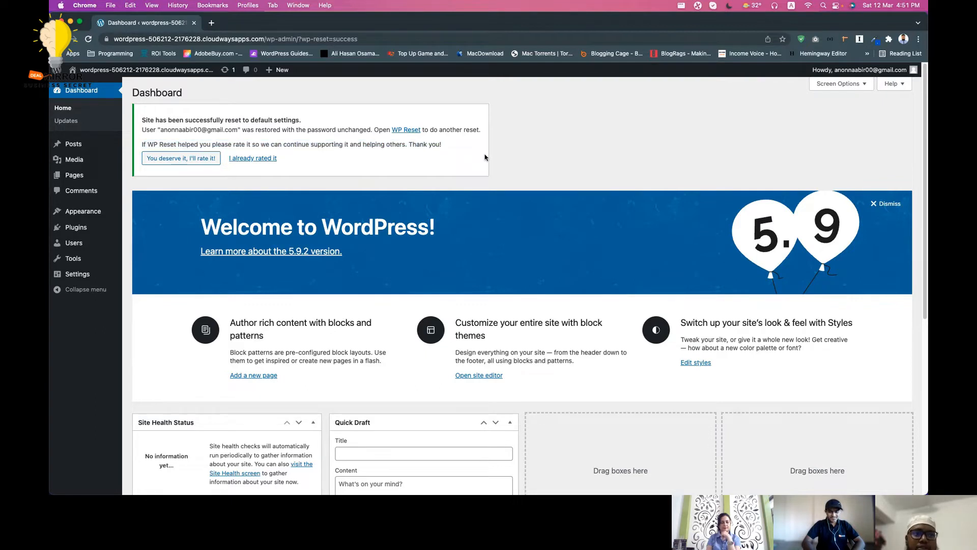
Open themespell.com/best-theme-for-woocommerce/ in a new browser tab
click(213, 23)
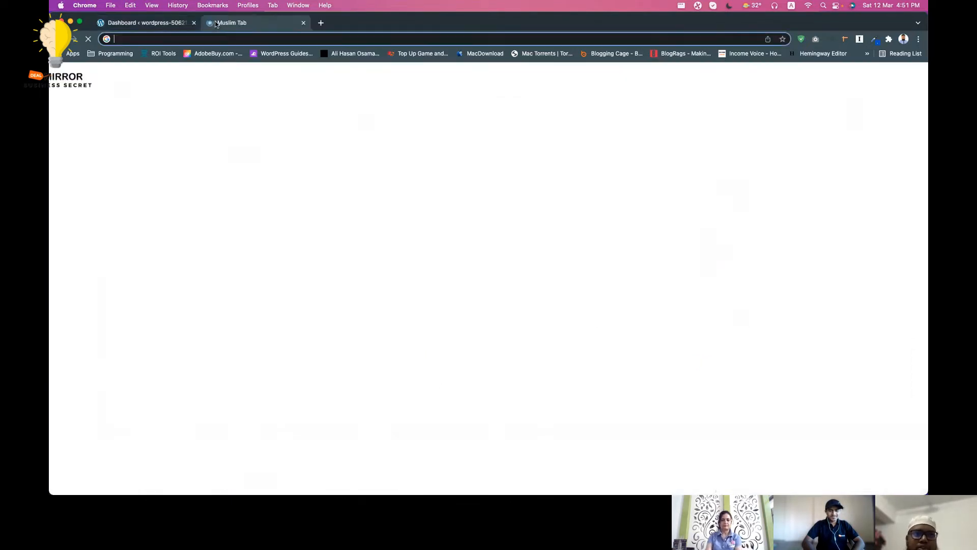
click(195, 36)
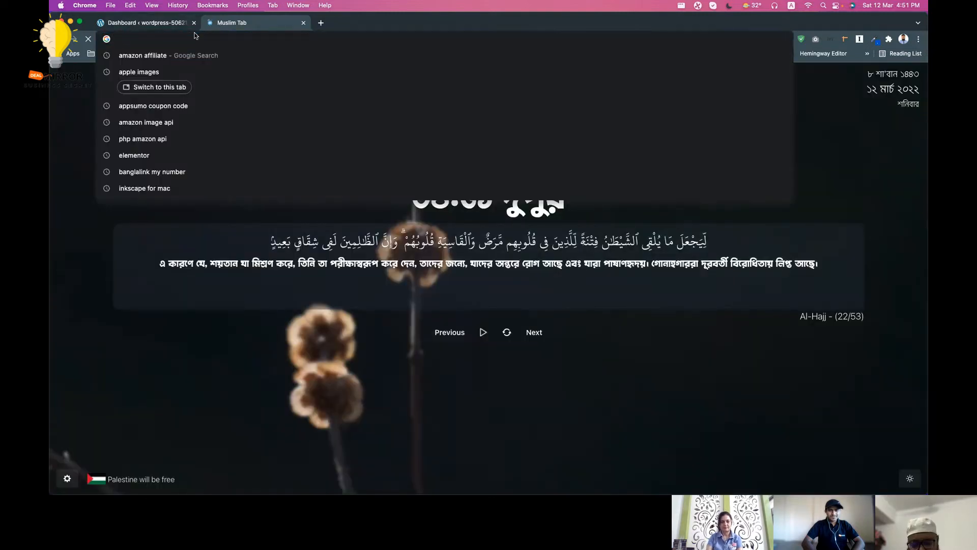
text(the)
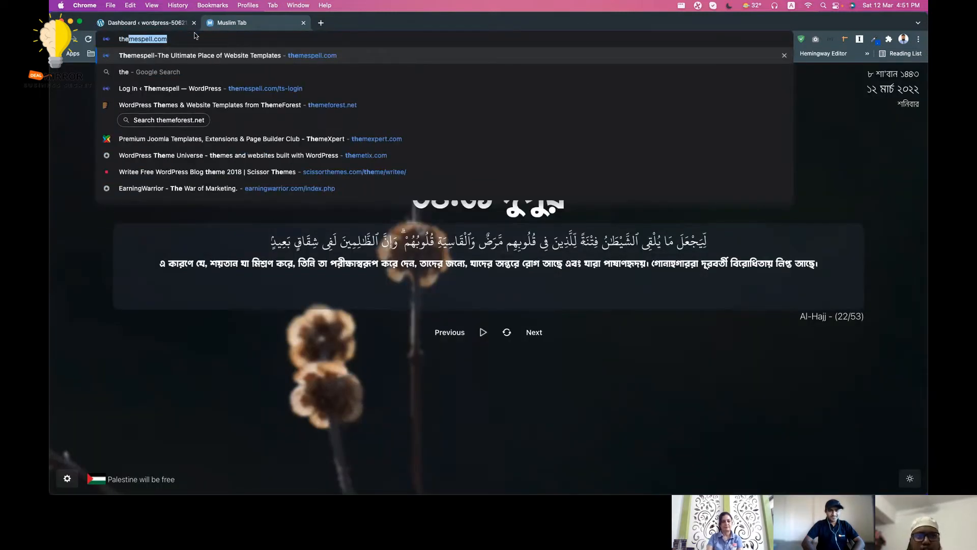
key(Right)
text(/)
key(Down)
key(Down)
key(Down)
key(Down)
key(Down)
key(Return)
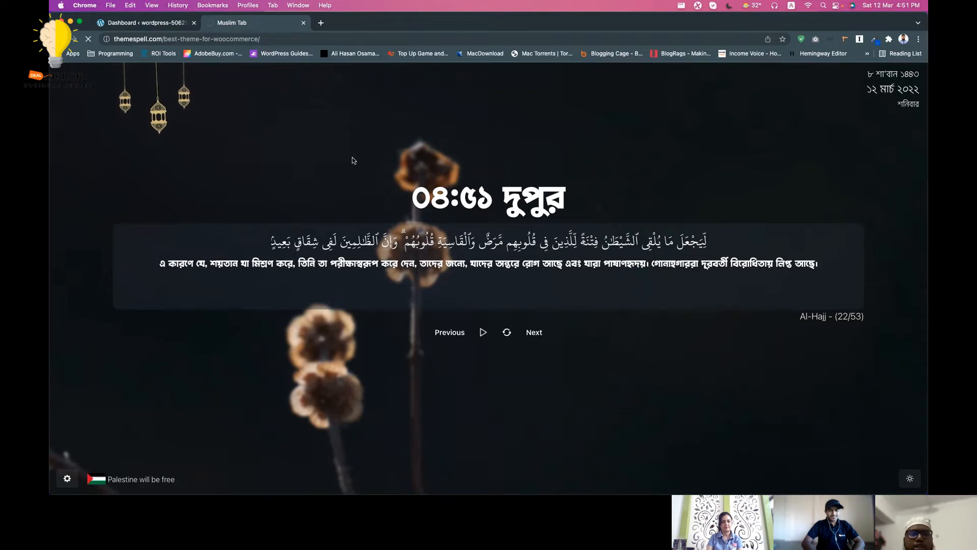
Bulk-delete the installed plugins Elementor, Elementor Header & Footer Builder, One Click Demo Import, Rig Elements For Elementor and WooCommerce, keeping WP Reset
click(147, 25)
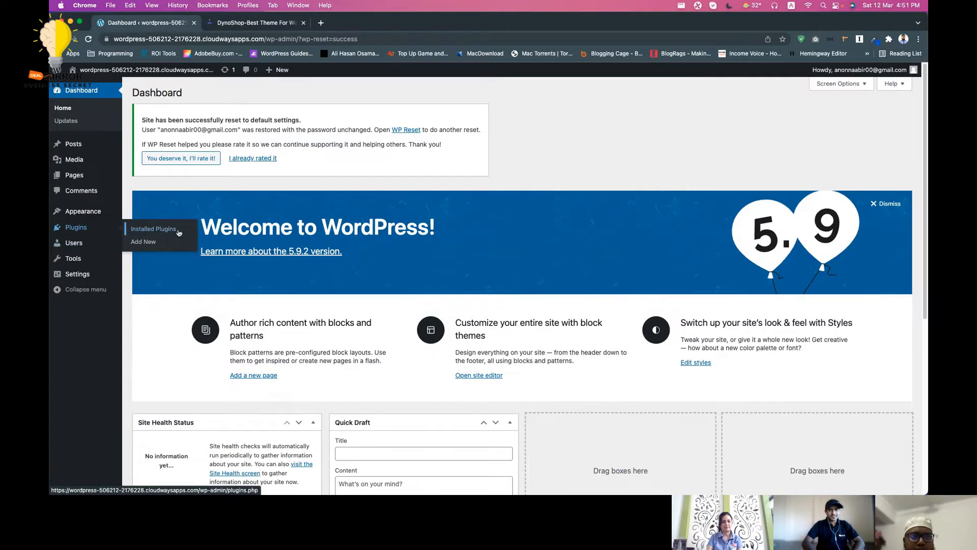
click(178, 232)
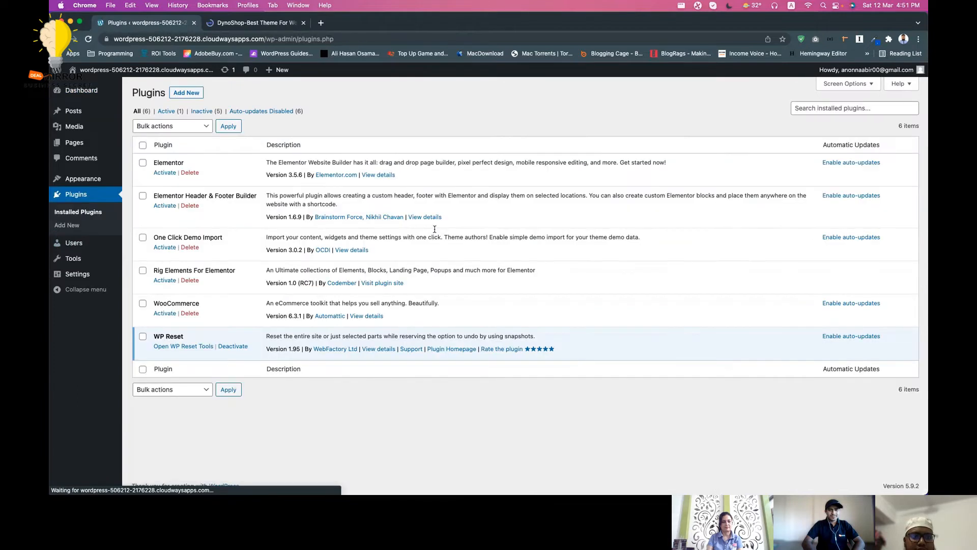
click(143, 145)
click(158, 128)
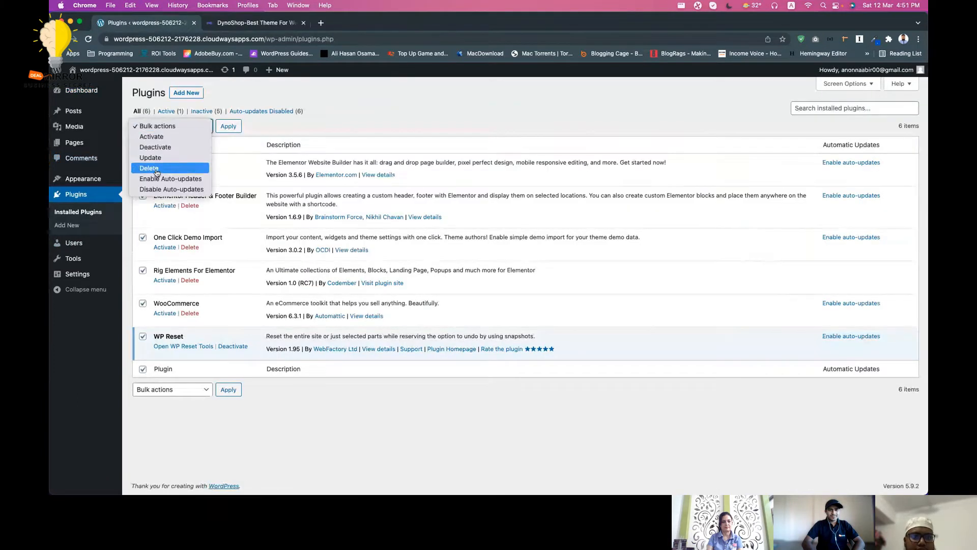
click(157, 173)
click(229, 126)
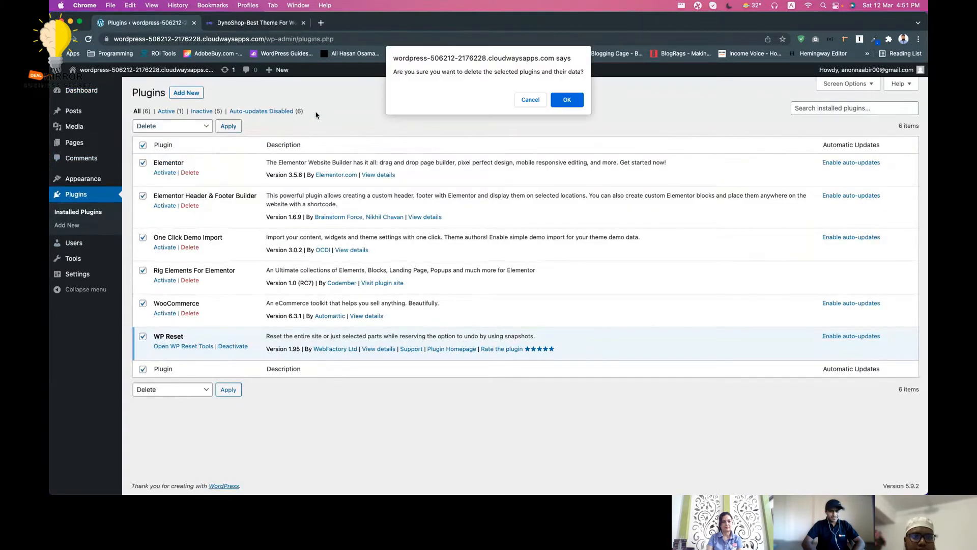
click(531, 100)
click(142, 336)
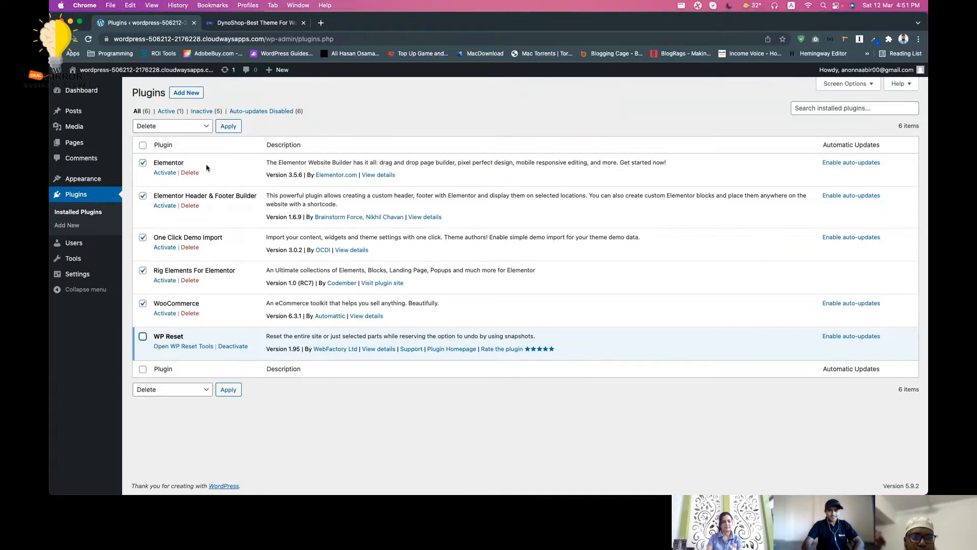
click(228, 127)
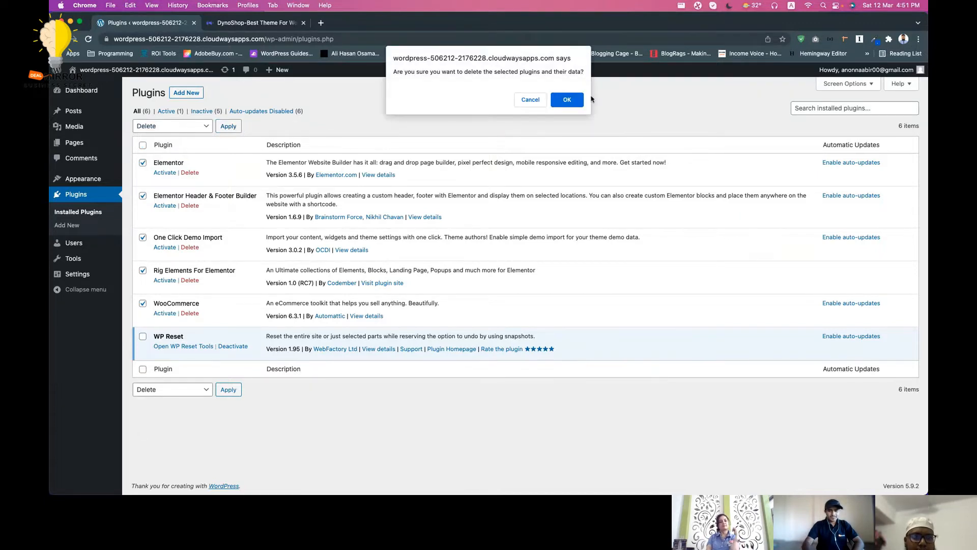
click(580, 101)
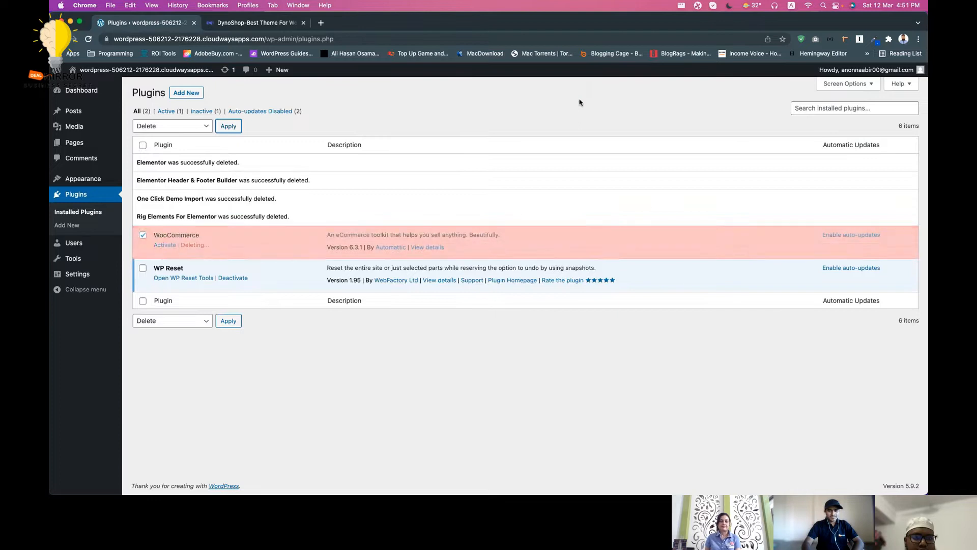
Open the WordPress site's front end in a new tab and view its home page
right_click(122, 80)
click(151, 87)
click(251, 22)
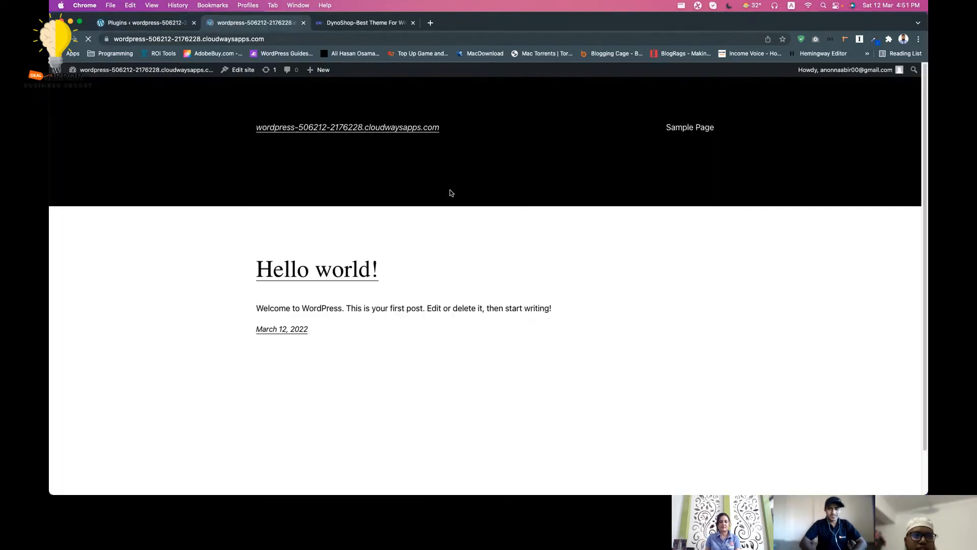
Examine the ready-made shop demos offered on the DynoShop theme page
click(353, 23)
scroll(573, 246, down, 12)
scroll(573, 247, down, 5)
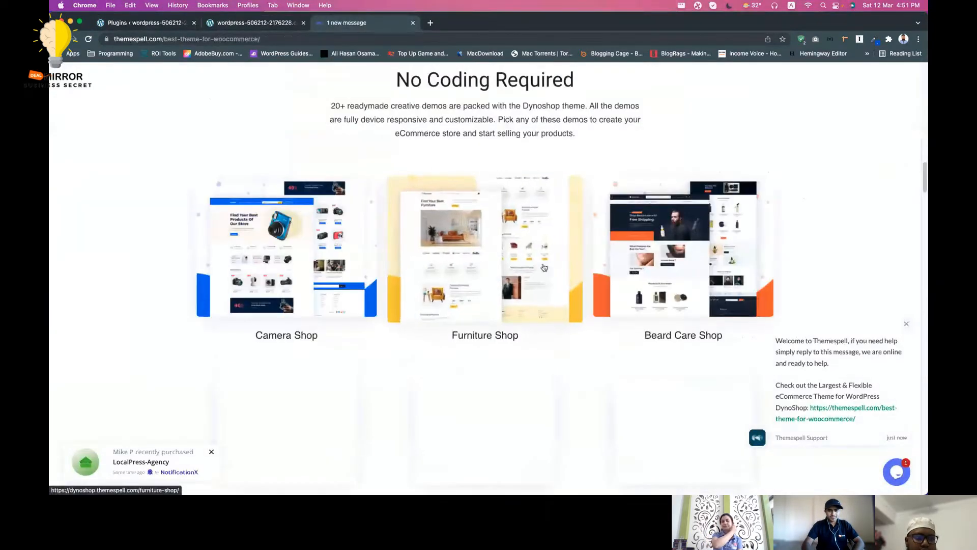
scroll(490, 295, down, 14)
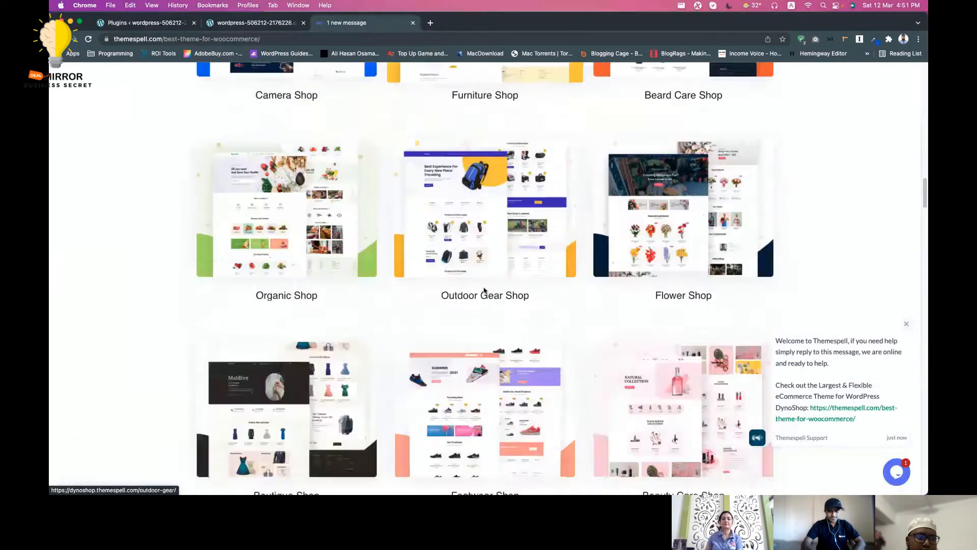
scroll(492, 220, down, 8)
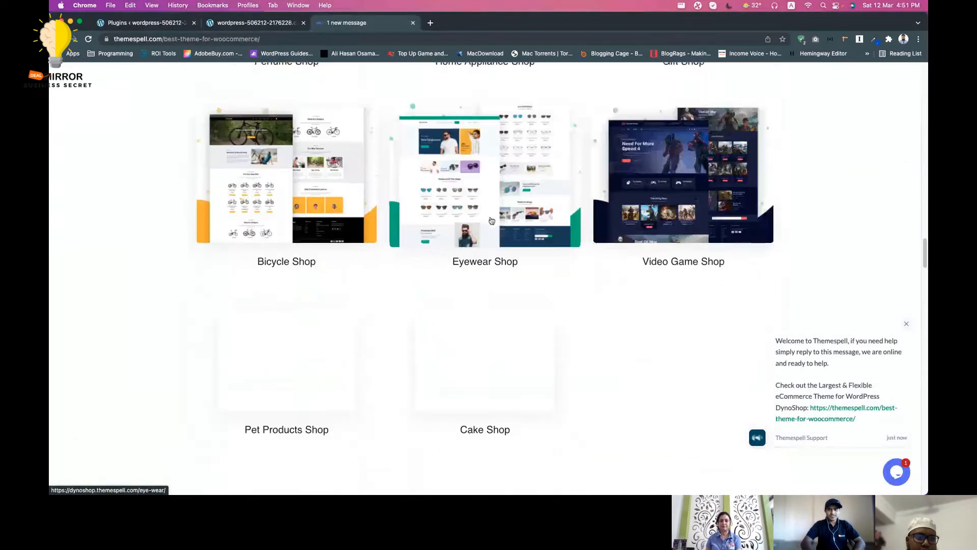
scroll(491, 220, up, 18)
scroll(490, 221, up, 8)
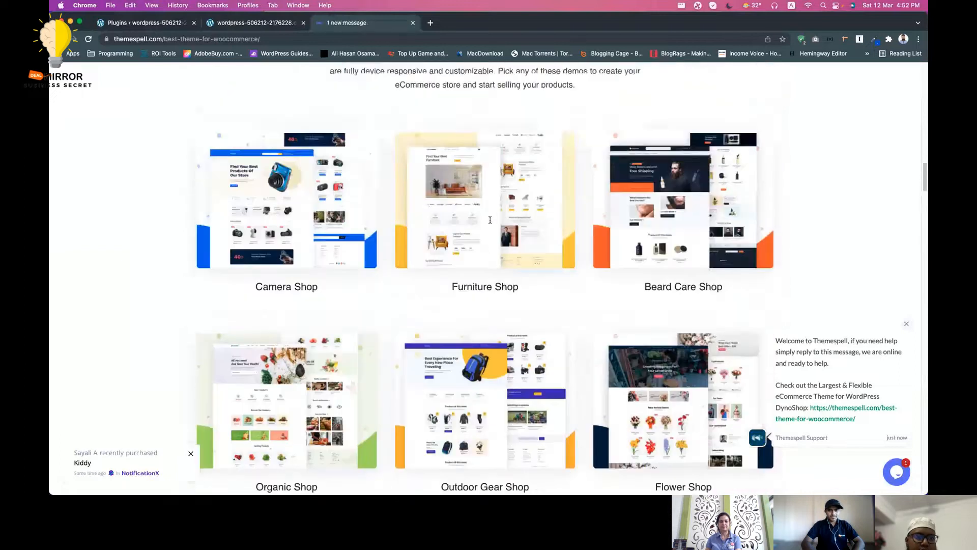
scroll(490, 222, down, 3)
scroll(490, 223, down, 6)
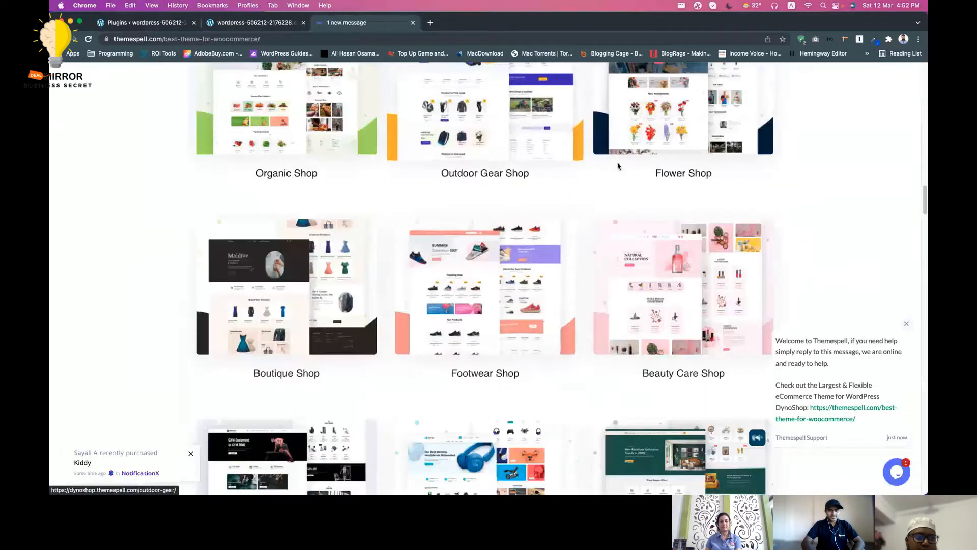
scroll(617, 164, up, 3)
scroll(878, 214, down, 3)
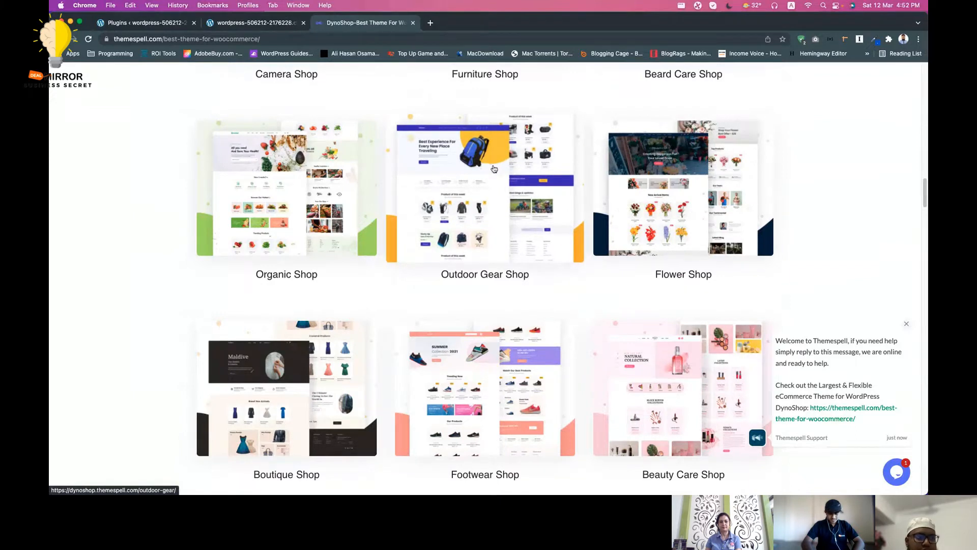
Open the Outdoor Gear Shop demo and look through its home page
click(493, 168)
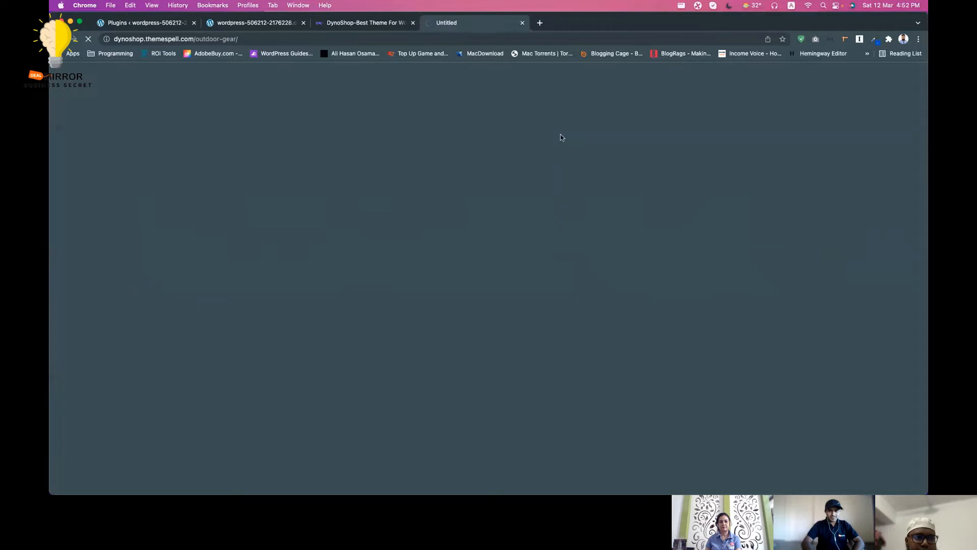
scroll(469, 204, down, 20)
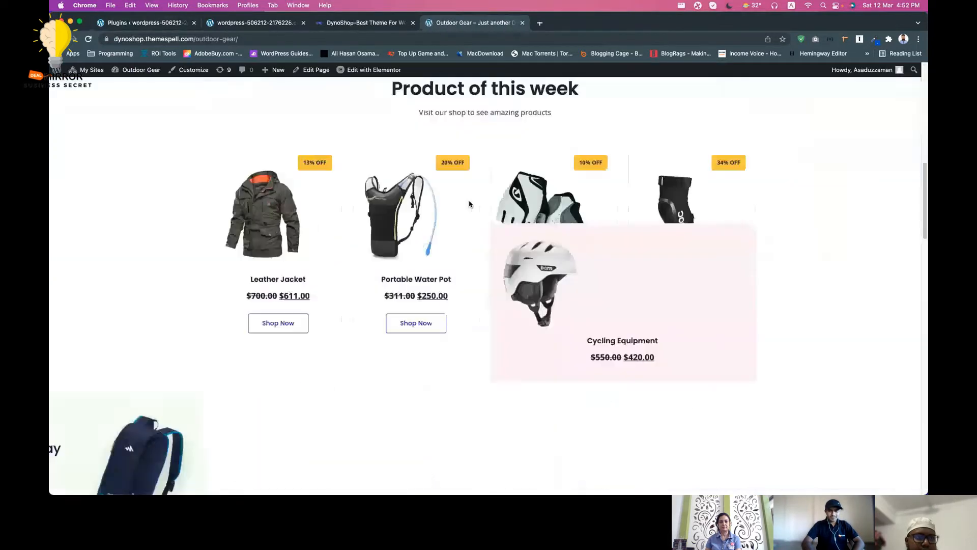
scroll(469, 204, up, 20)
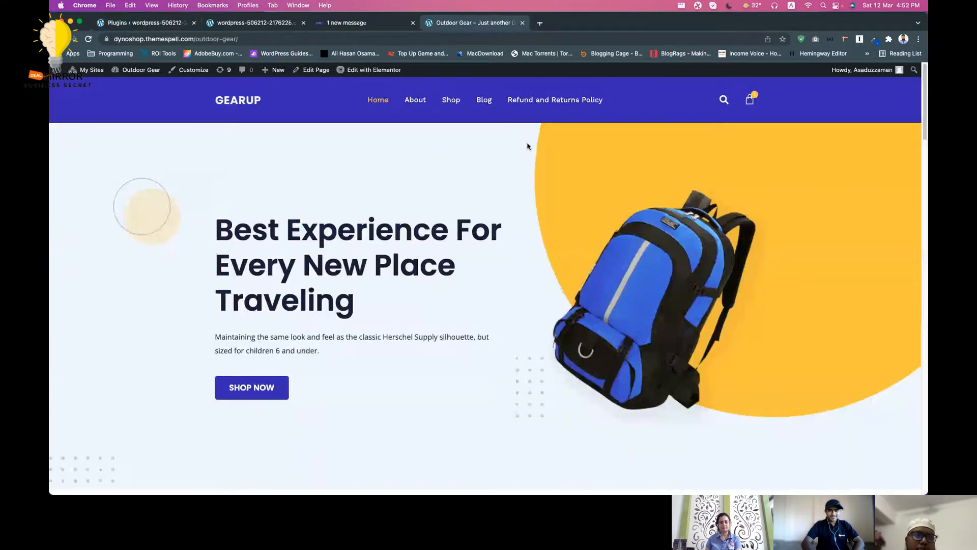
Delete the installed DynoShop theme from the WordPress site
click(135, 25)
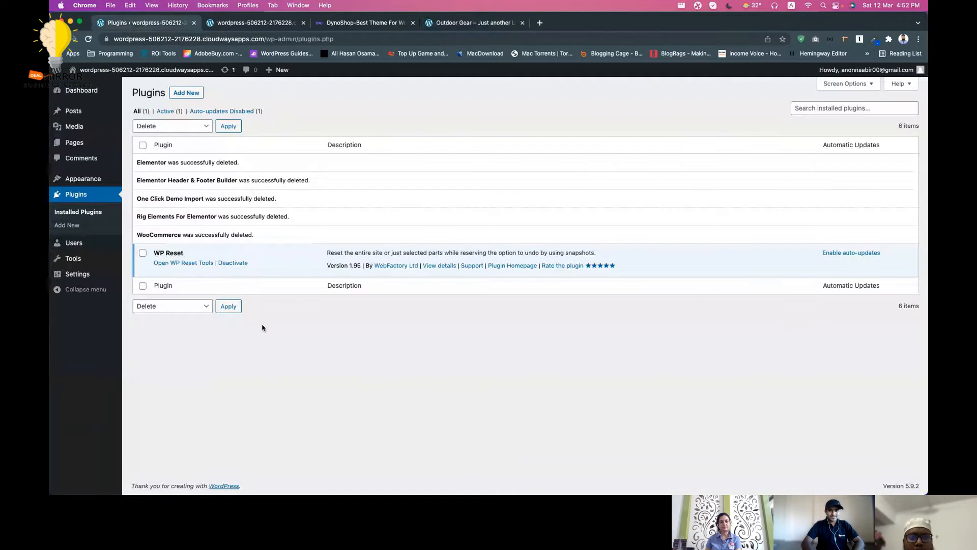
mouse_move(133, 177)
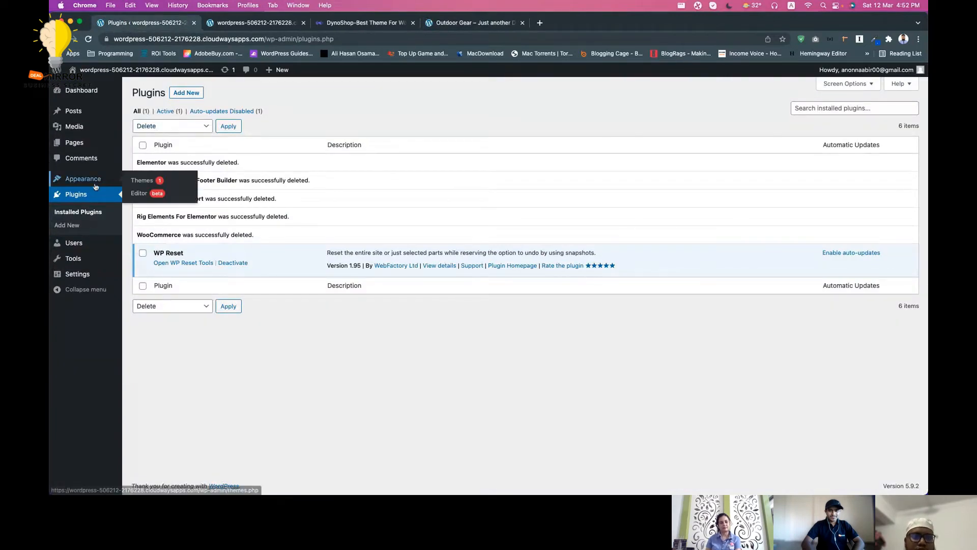
click(141, 181)
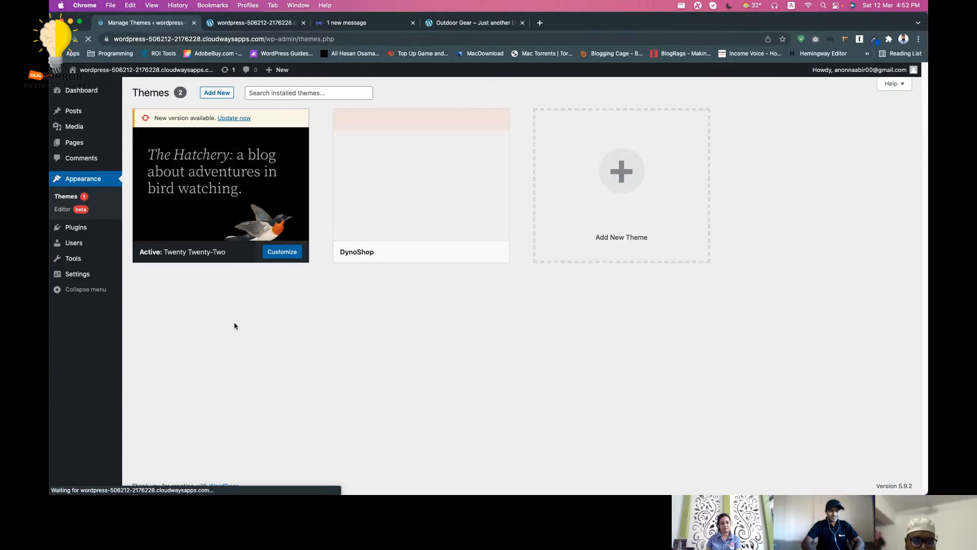
mouse_move(419, 195)
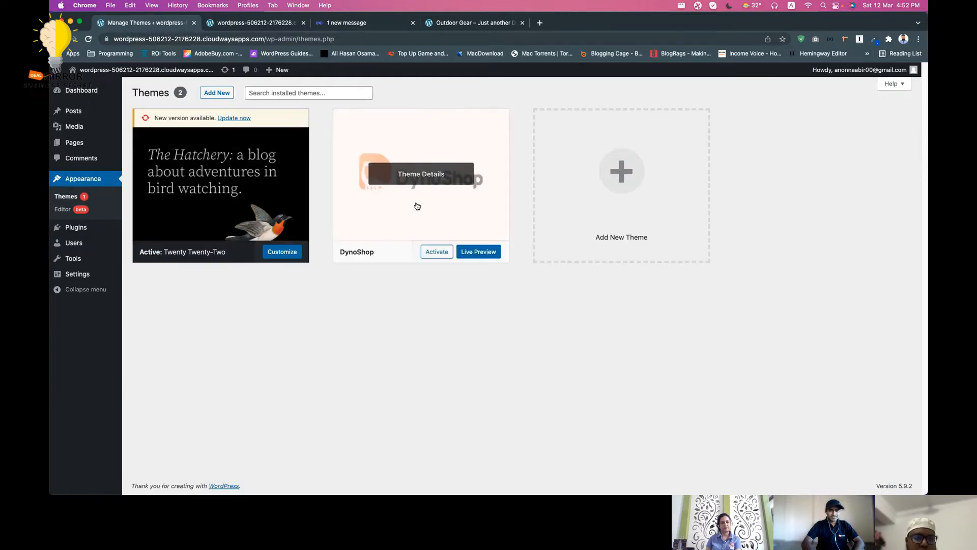
click(417, 206)
click(836, 470)
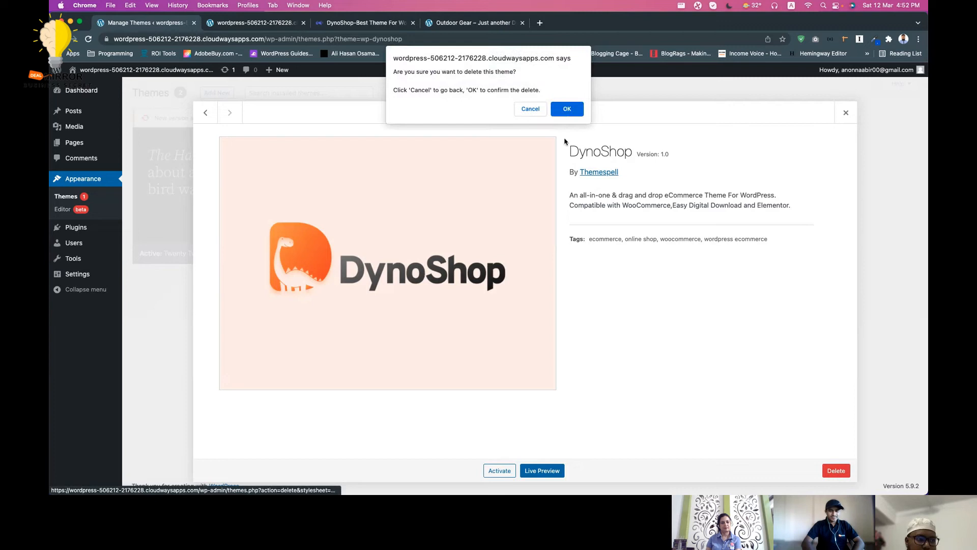
click(562, 116)
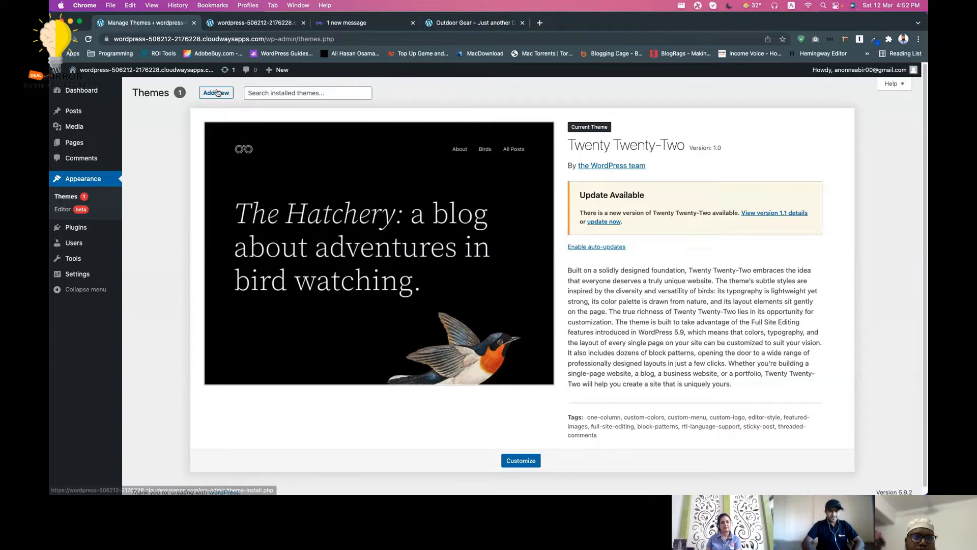
Upload wp-dynoshop.zip from the Desktop folder as a new theme and install it
click(217, 93)
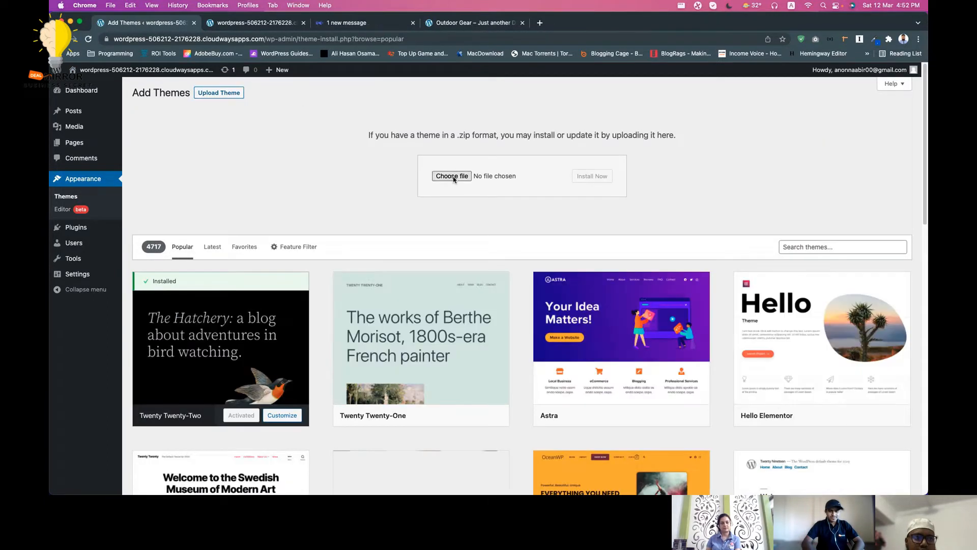
click(452, 175)
scroll(392, 278, down, 10)
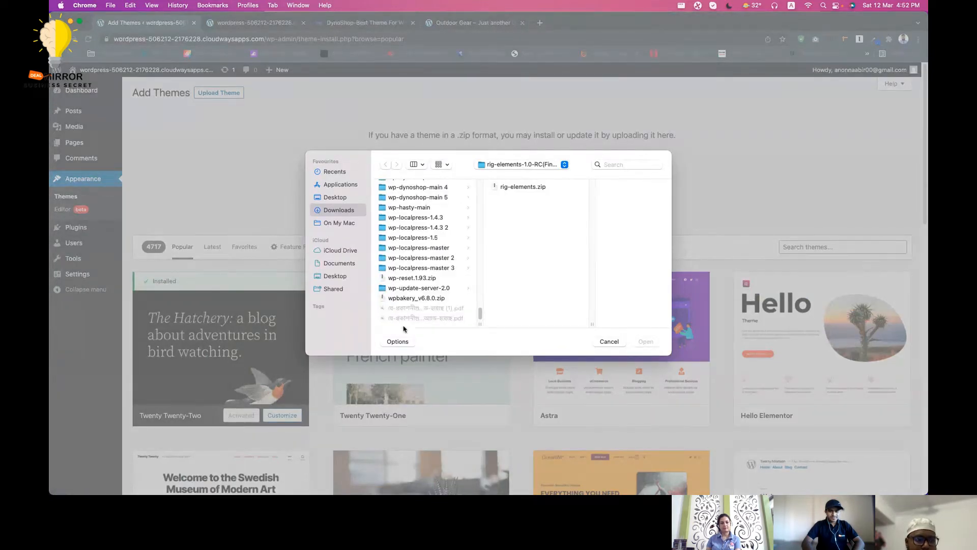
scroll(336, 244, up, 2)
click(336, 198)
scroll(420, 290, down, 5)
click(409, 309)
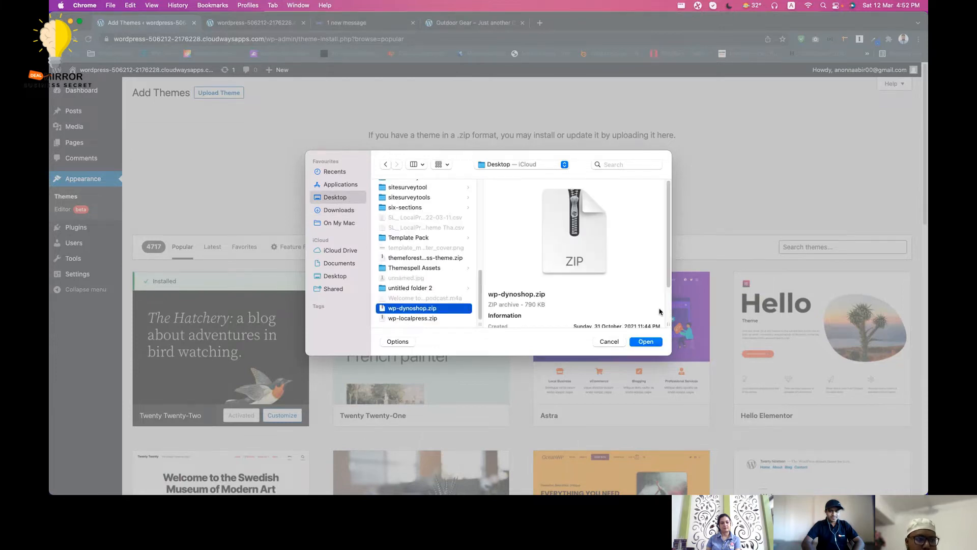
key(Return)
click(583, 176)
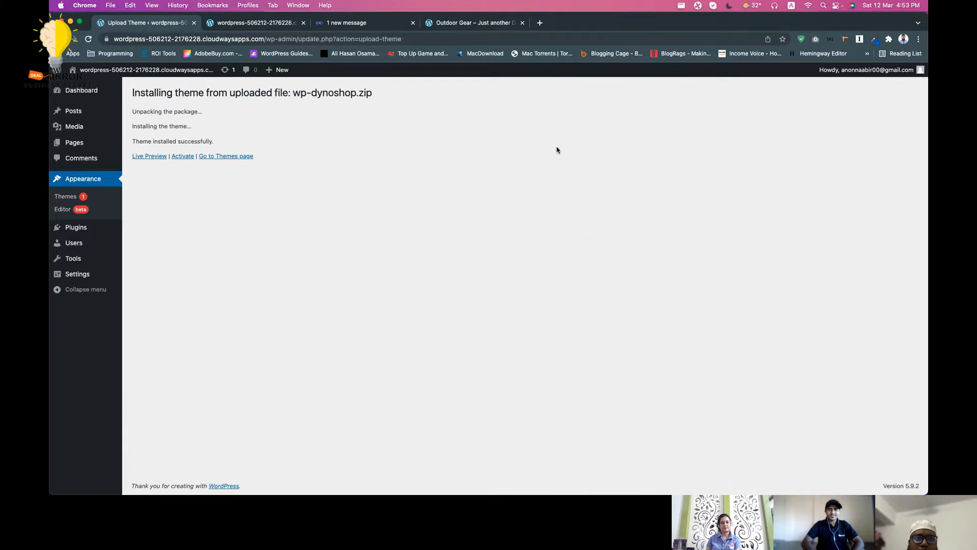
Activate the newly installed DynoShop theme and review its required-plugins notice
click(183, 157)
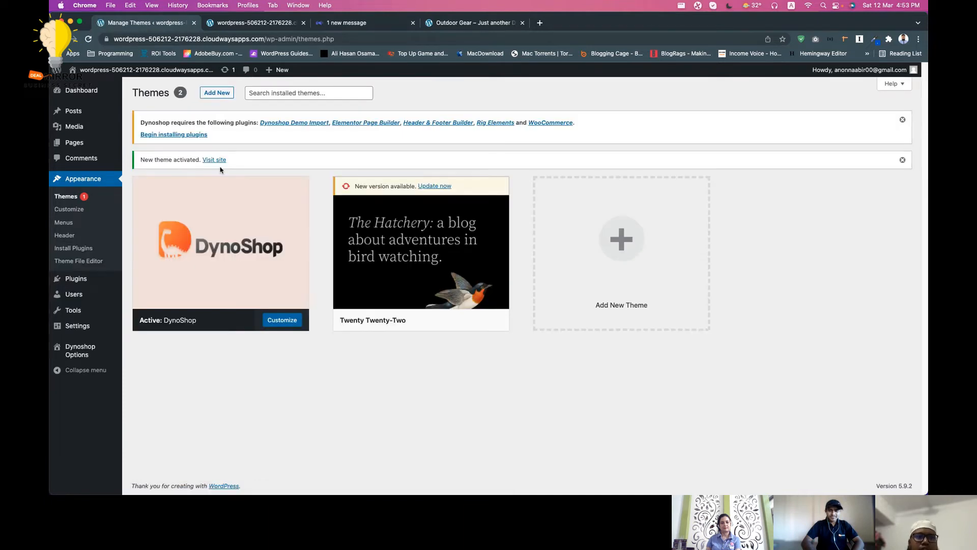
drag(138, 122, 640, 158)
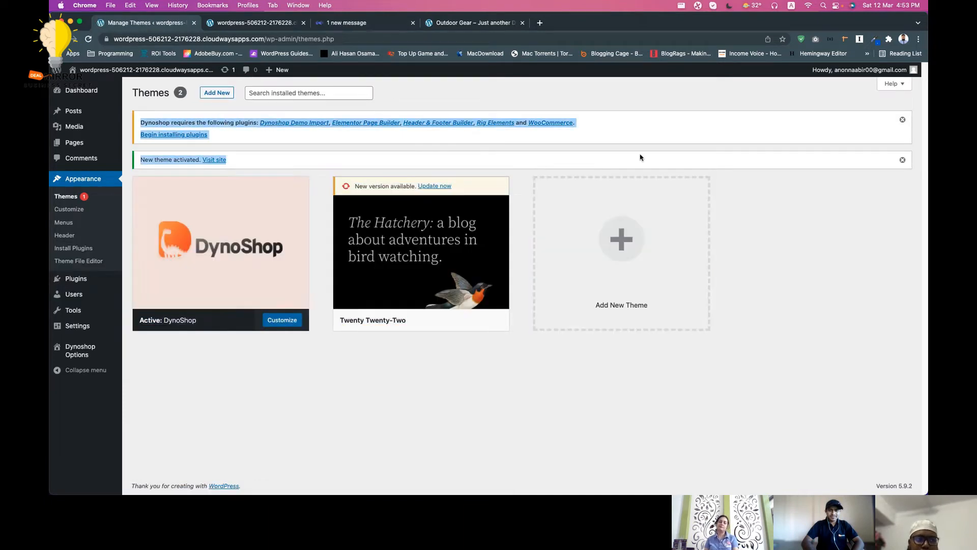
click(640, 157)
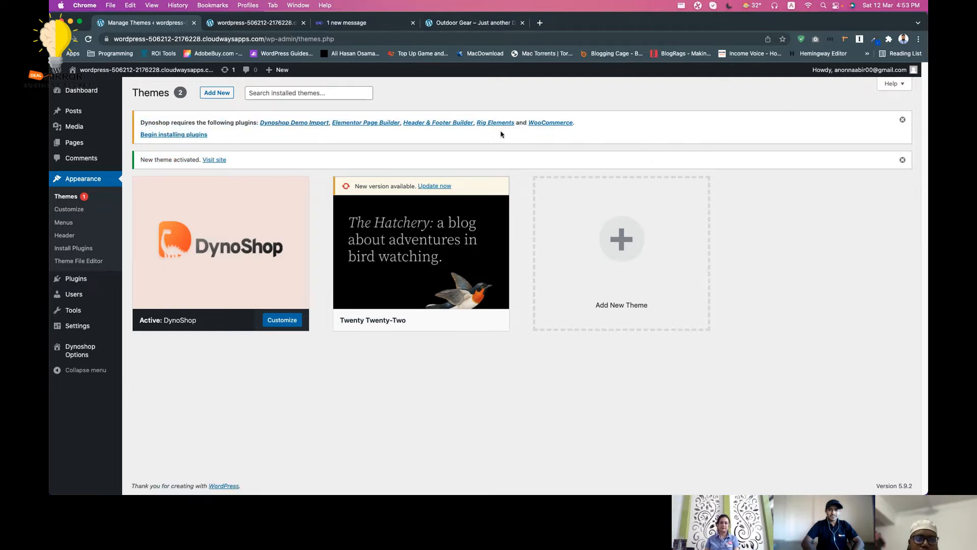
Install and activate all five plugins required by DynoShop in one bulk action
click(167, 136)
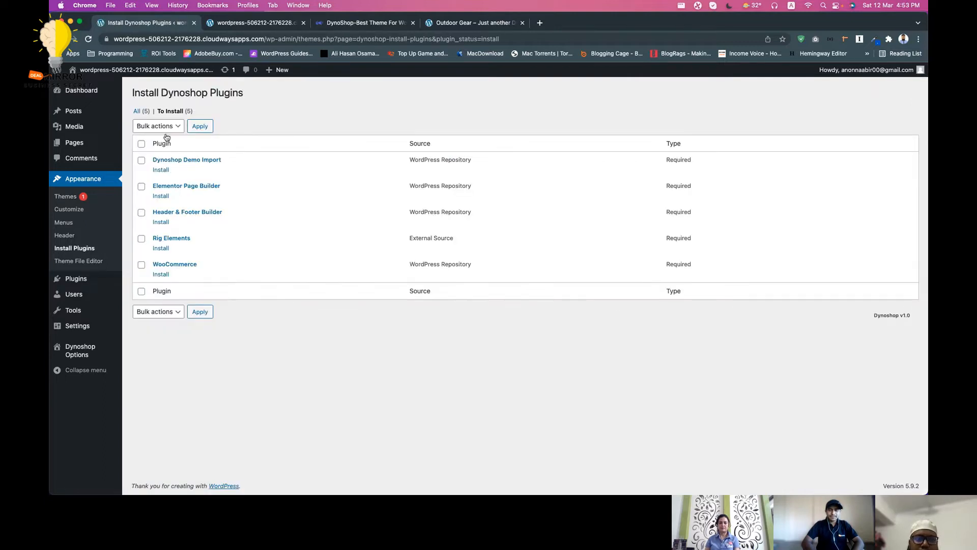
click(159, 126)
click(161, 137)
click(200, 127)
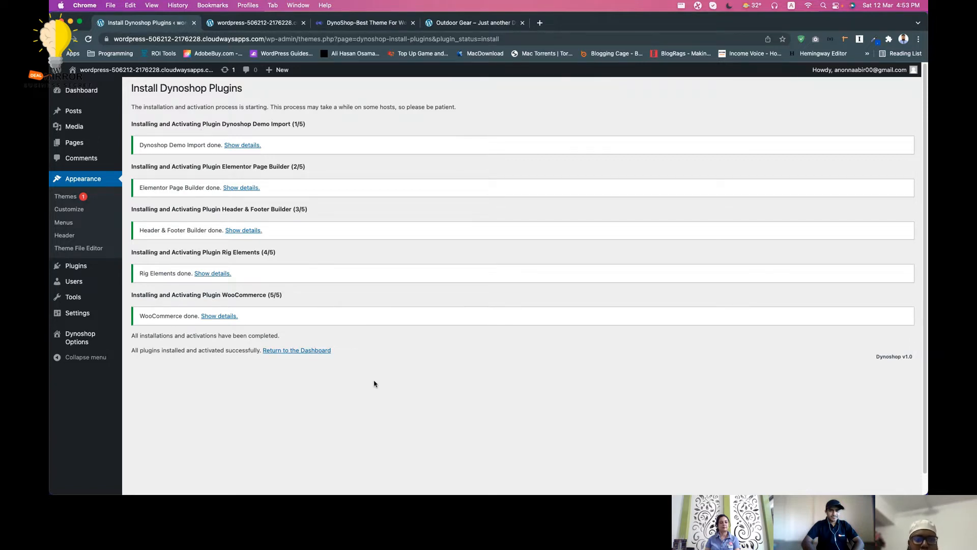
Skip the WooCommerce store setup wizard, decline usage tracking and dismiss the welcome message
click(142, 104)
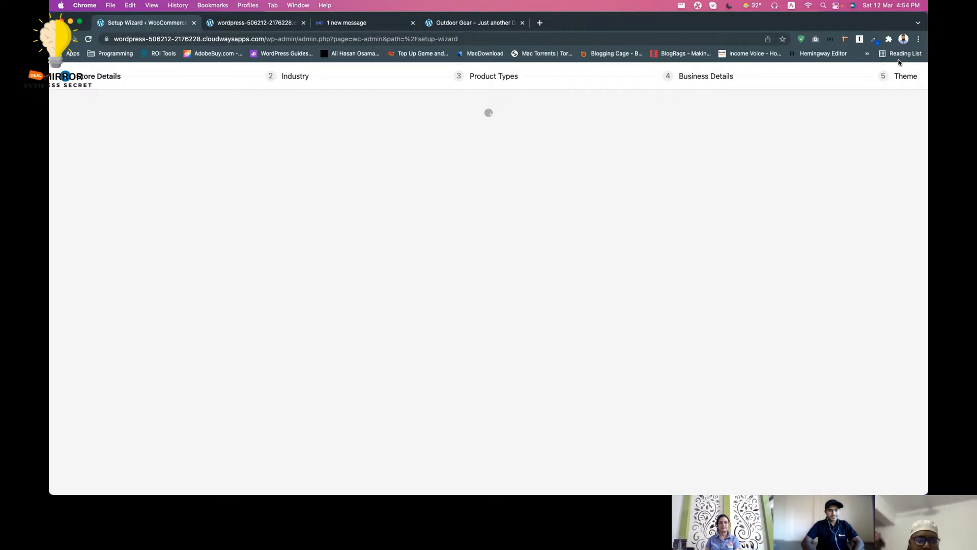
click(466, 450)
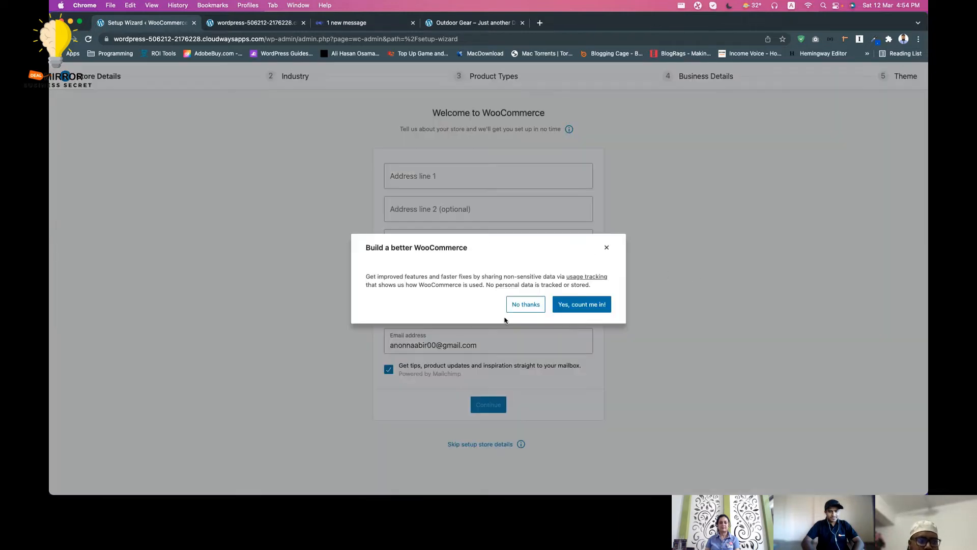
click(520, 305)
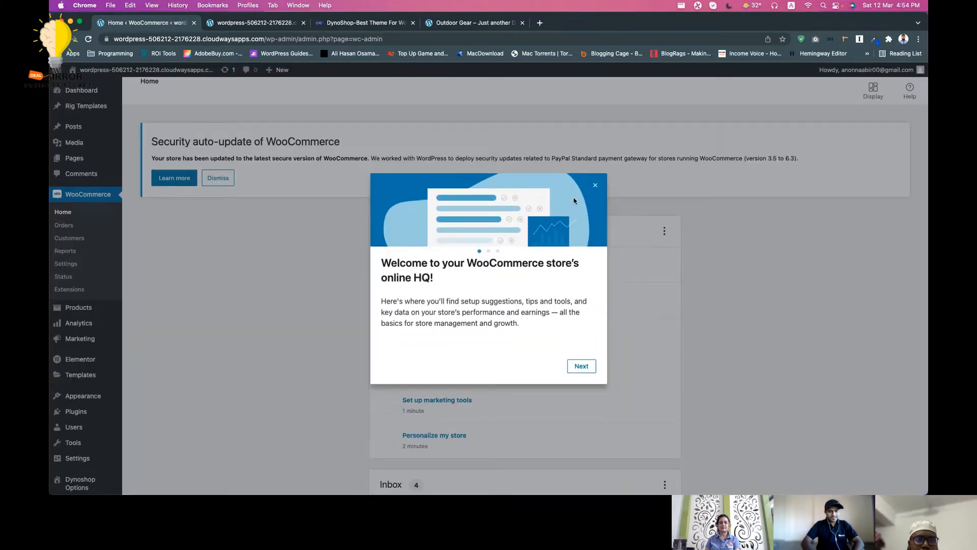
click(595, 185)
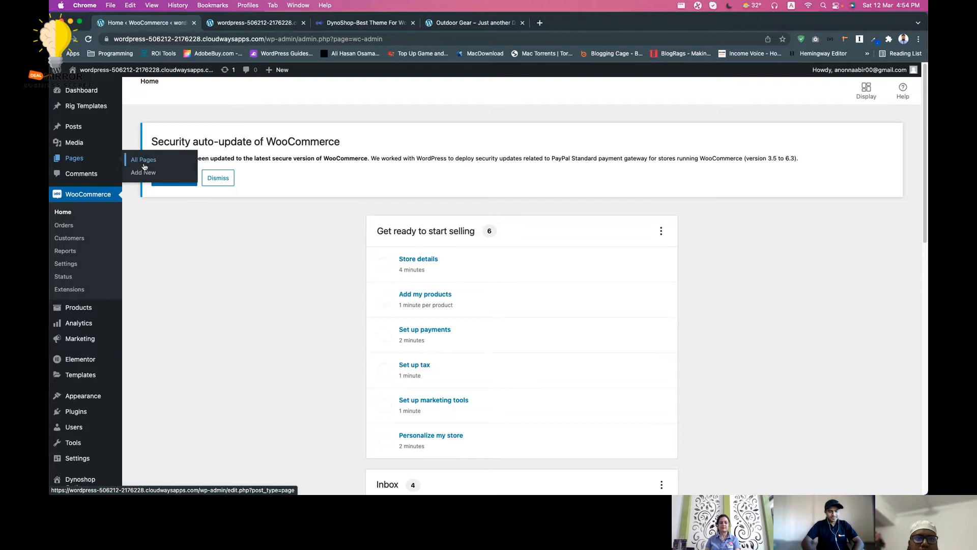
Move all existing pages and the default post of the WordPress site to the Trash
click(144, 166)
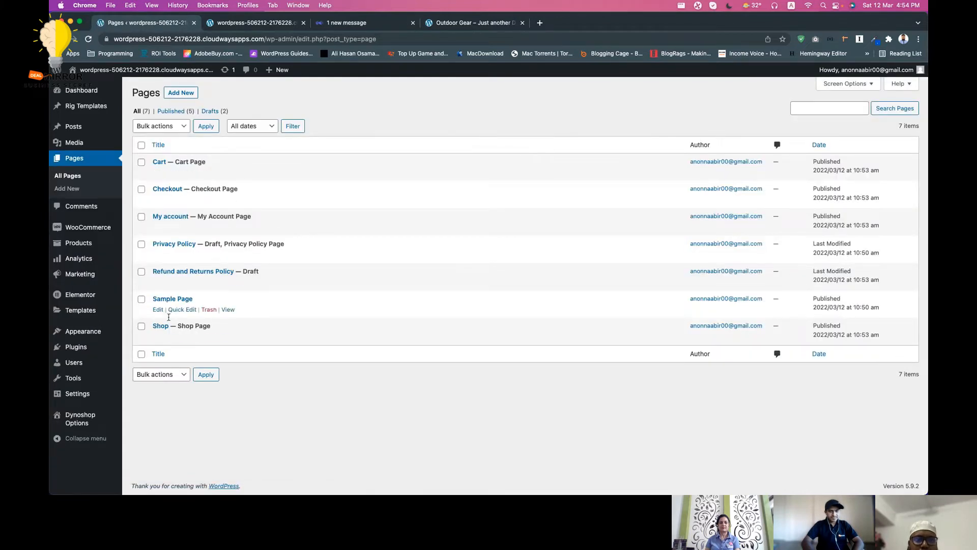
click(141, 145)
click(166, 131)
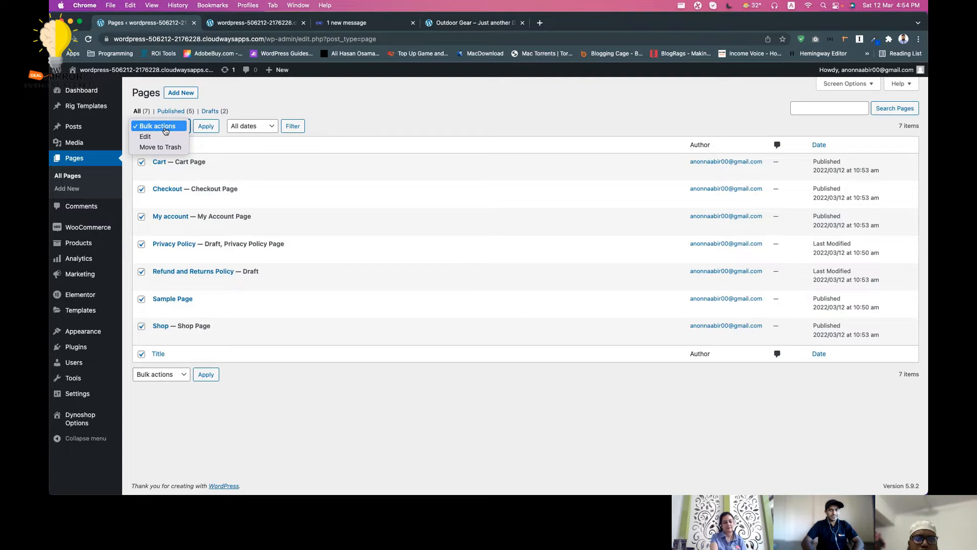
click(160, 147)
click(206, 126)
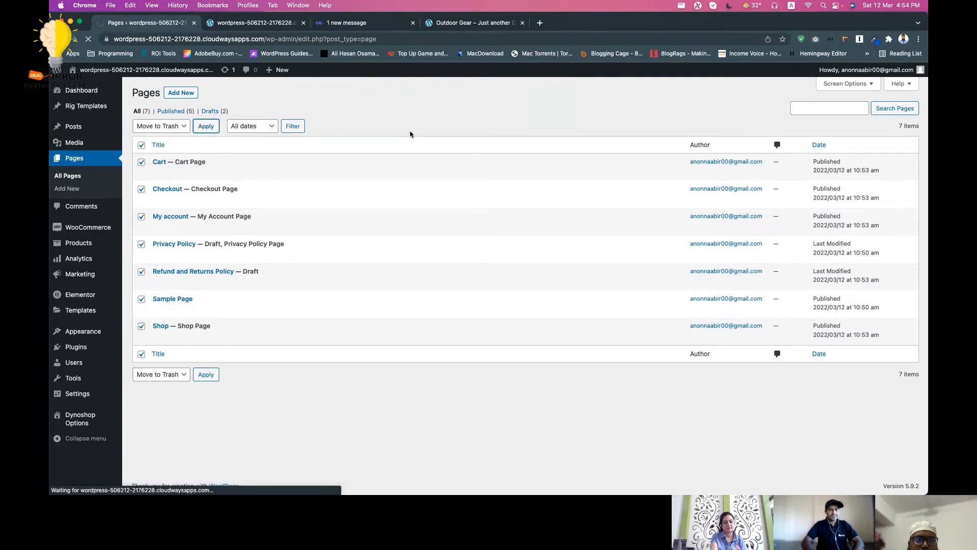
mouse_move(72, 127)
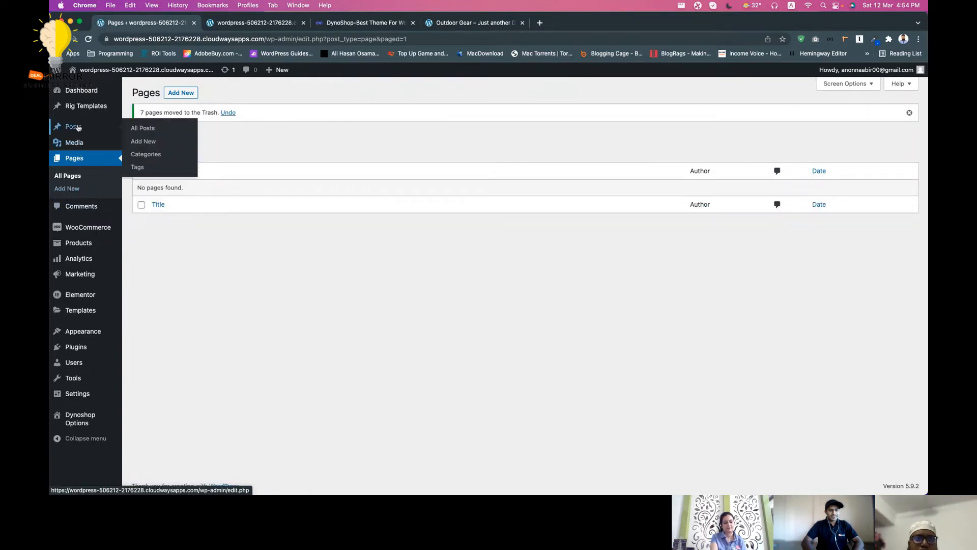
click(137, 129)
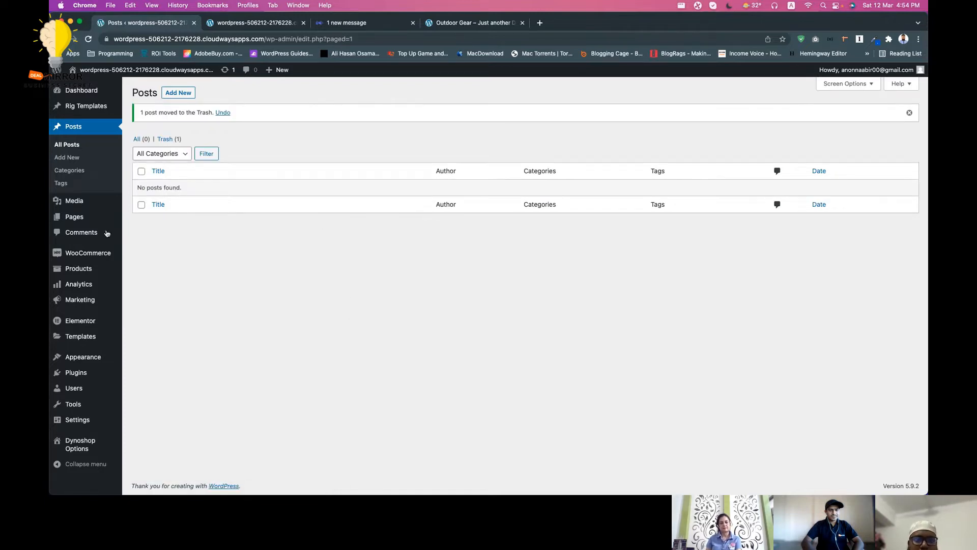
Examine the shop demos on the Dynoshop demo import page and compare them with the live Outdoor Gear site
mouse_move(88, 360)
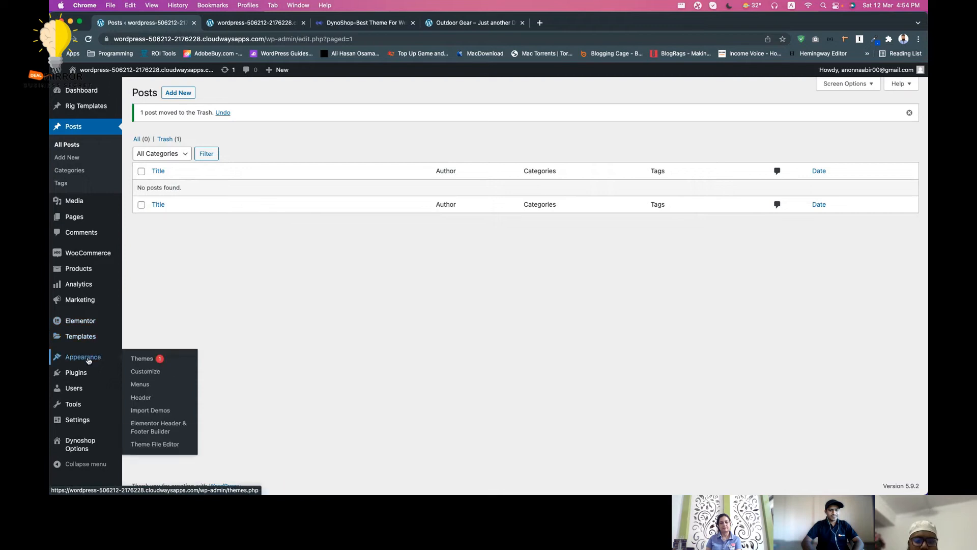
click(151, 410)
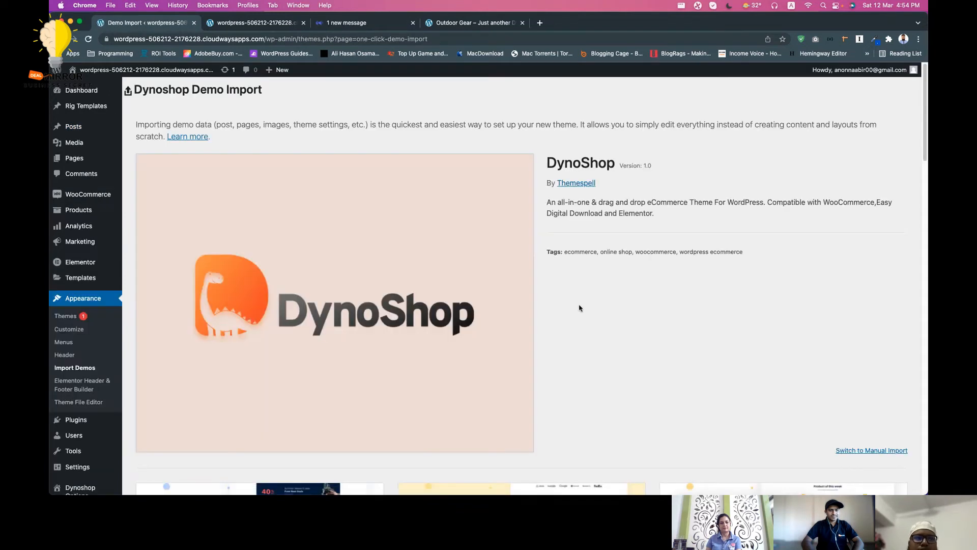
scroll(617, 322, down, 10)
scroll(620, 326, down, 8)
scroll(619, 328, up, 15)
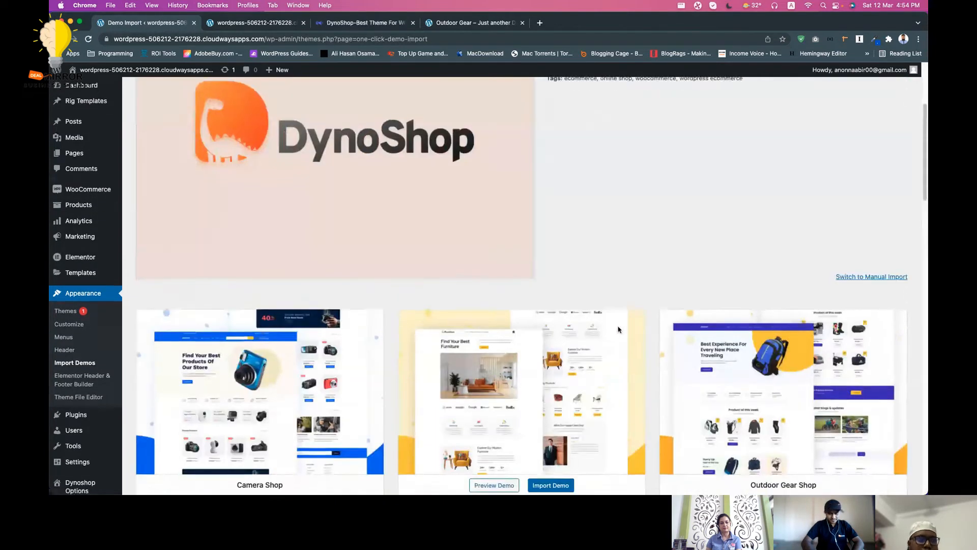
scroll(516, 405, down, 3)
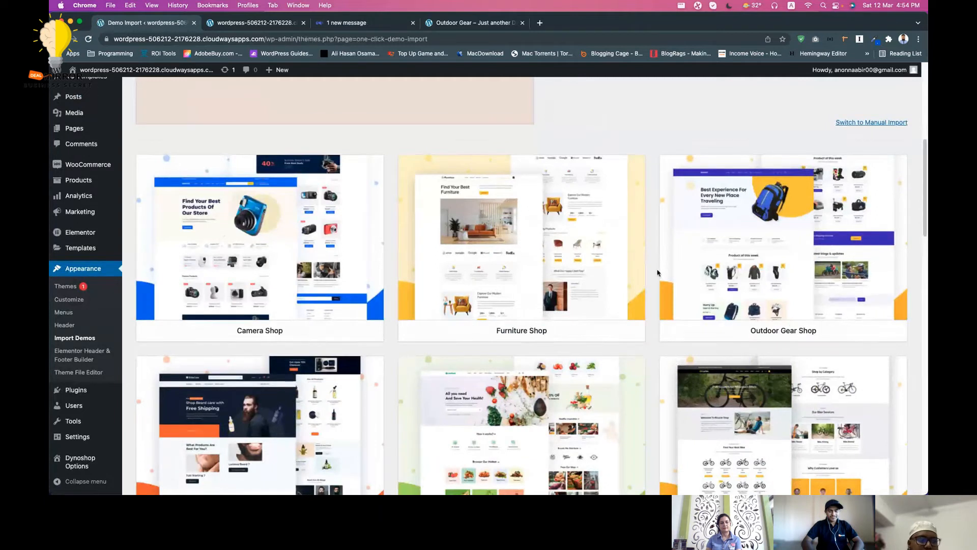
click(463, 24)
scroll(537, 464, down, 10)
scroll(537, 465, up, 10)
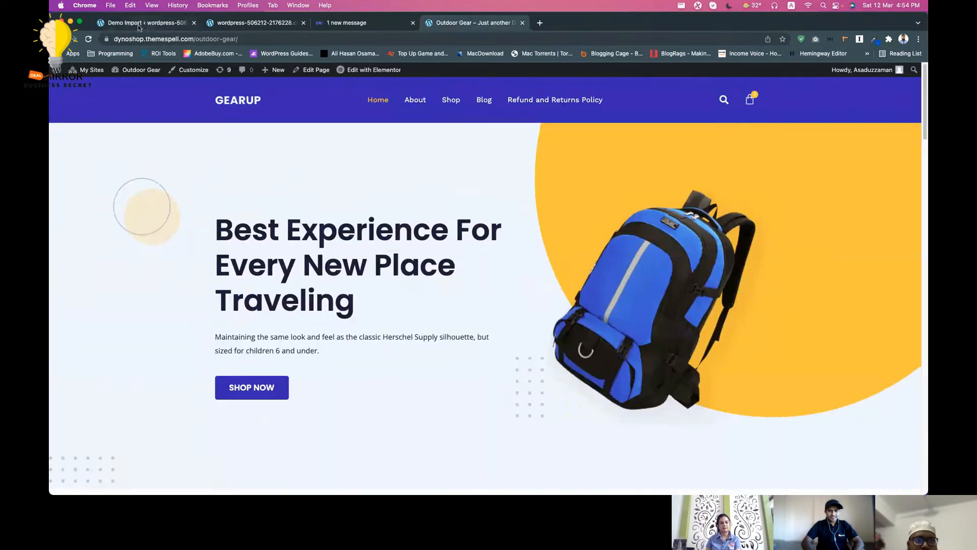
click(148, 23)
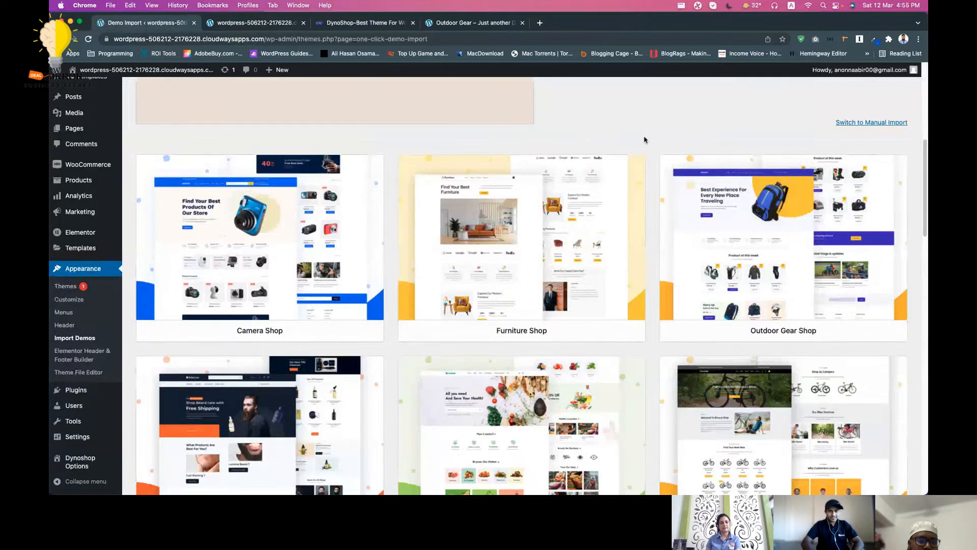
Import the Outdoor Gear Shop demo without the optional recommended plugins
scroll(662, 142, down, 2)
click(812, 274)
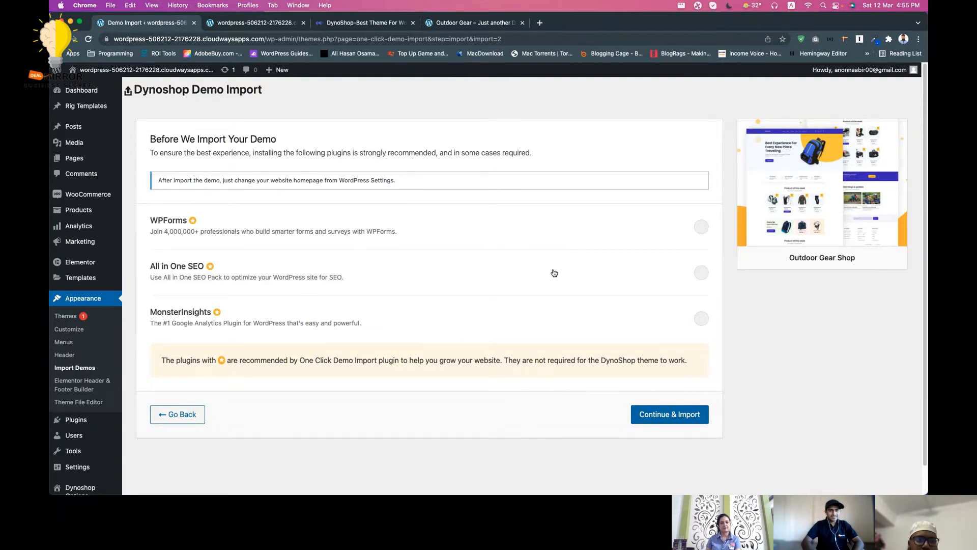
click(682, 423)
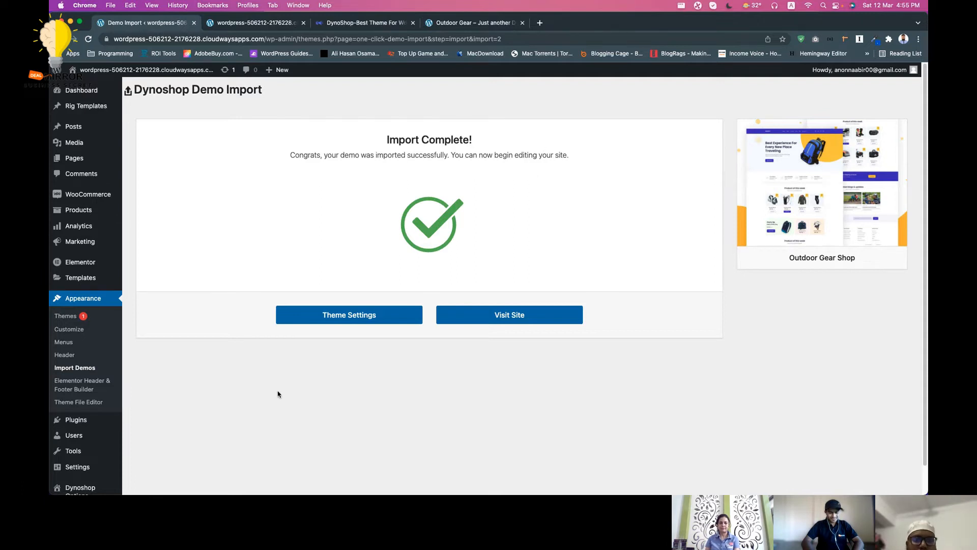
Set the site's homepage to the static page Home in the reading settings and save the changes
scroll(204, 384, down, 2)
mouse_move(94, 438)
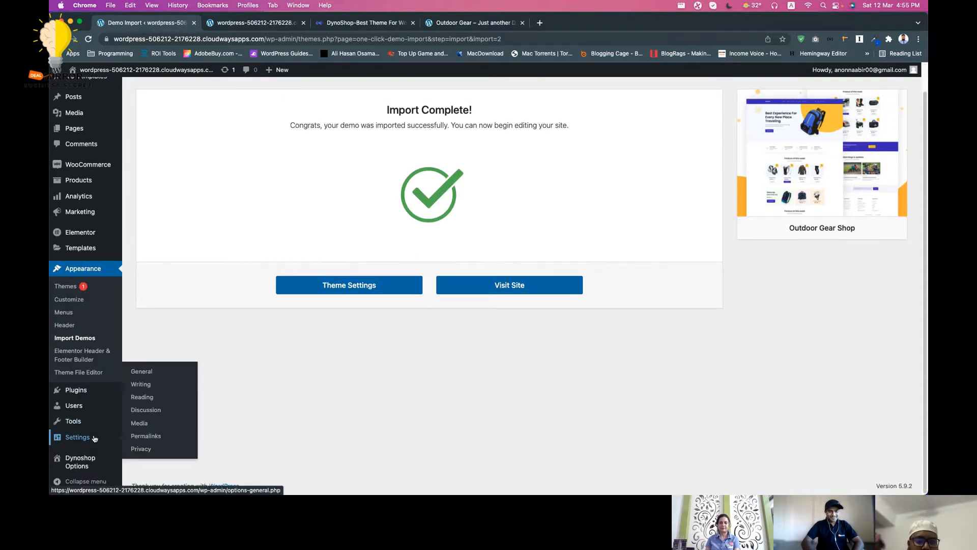
click(148, 372)
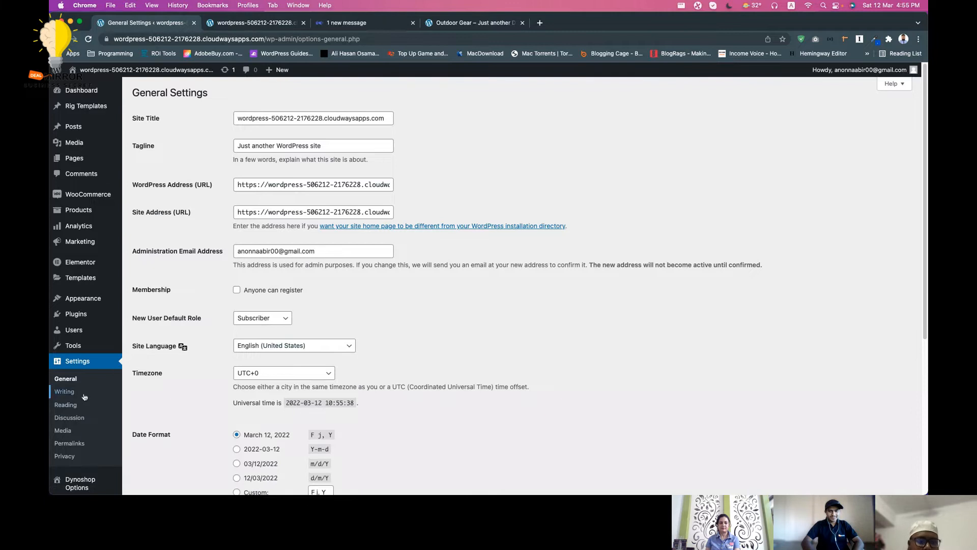
click(76, 404)
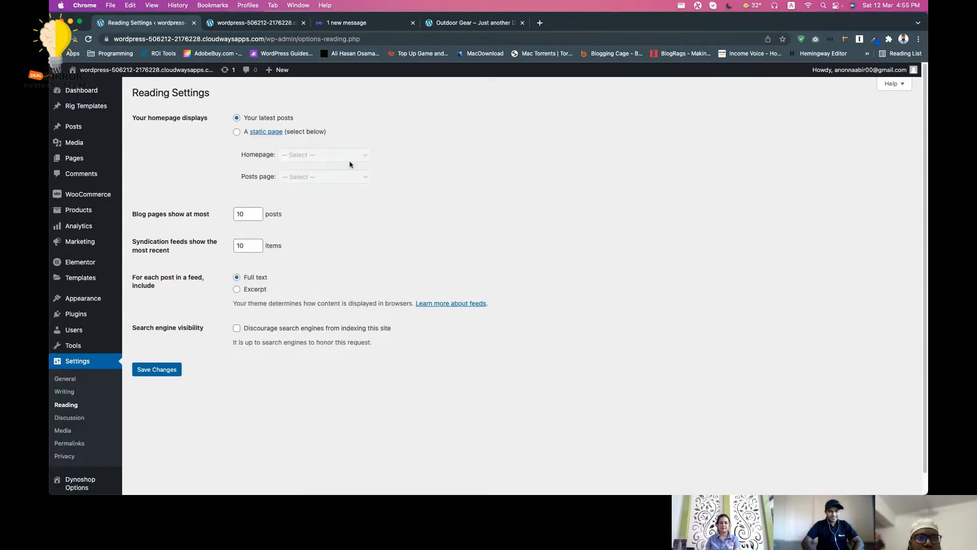
click(238, 132)
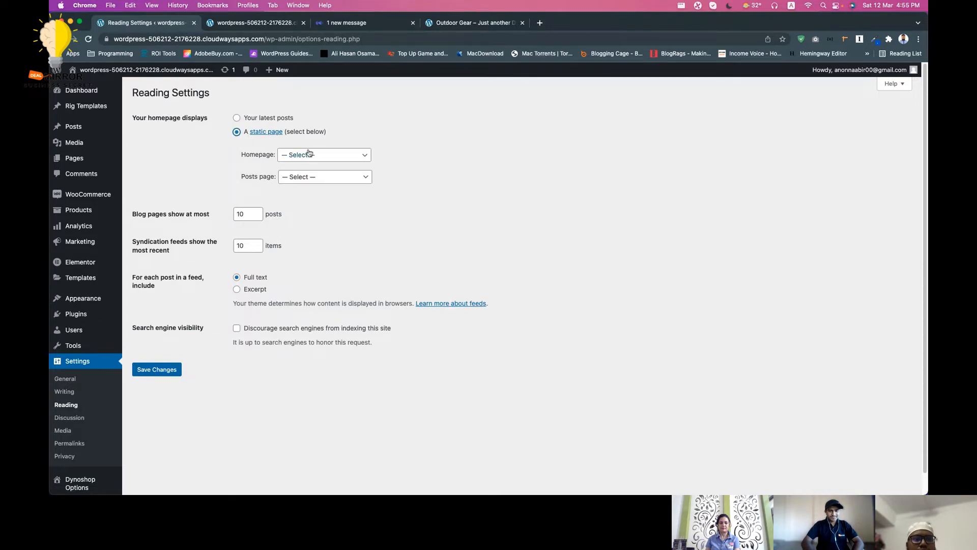
click(312, 155)
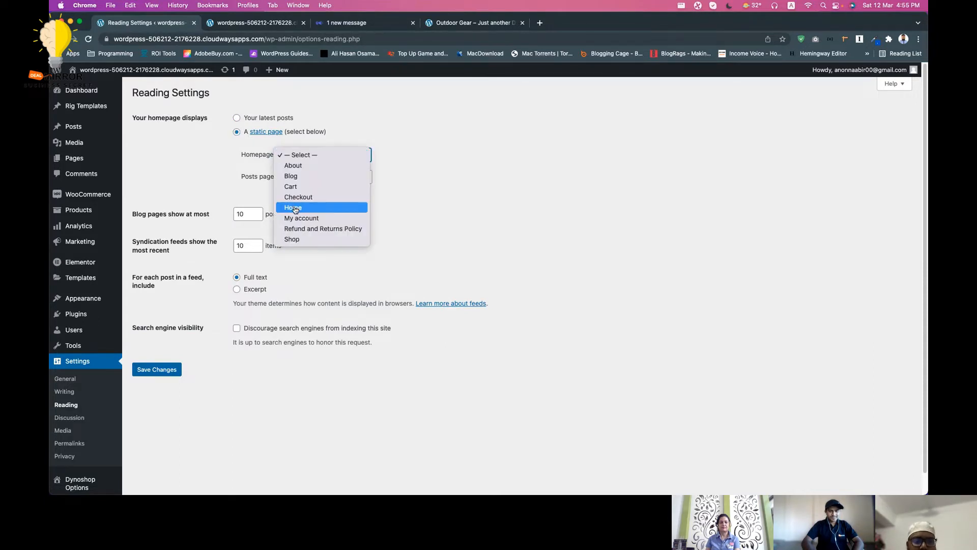
click(238, 119)
click(237, 118)
click(237, 132)
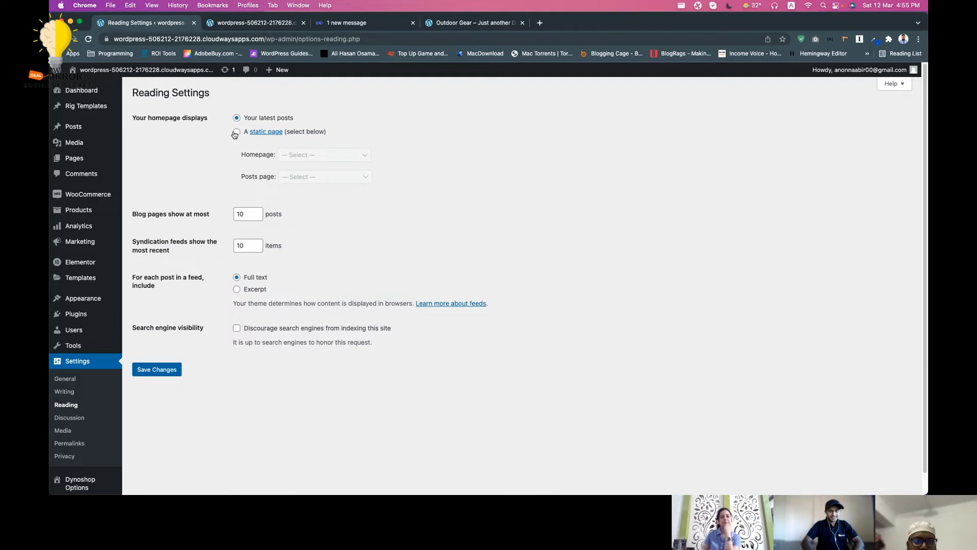
click(318, 155)
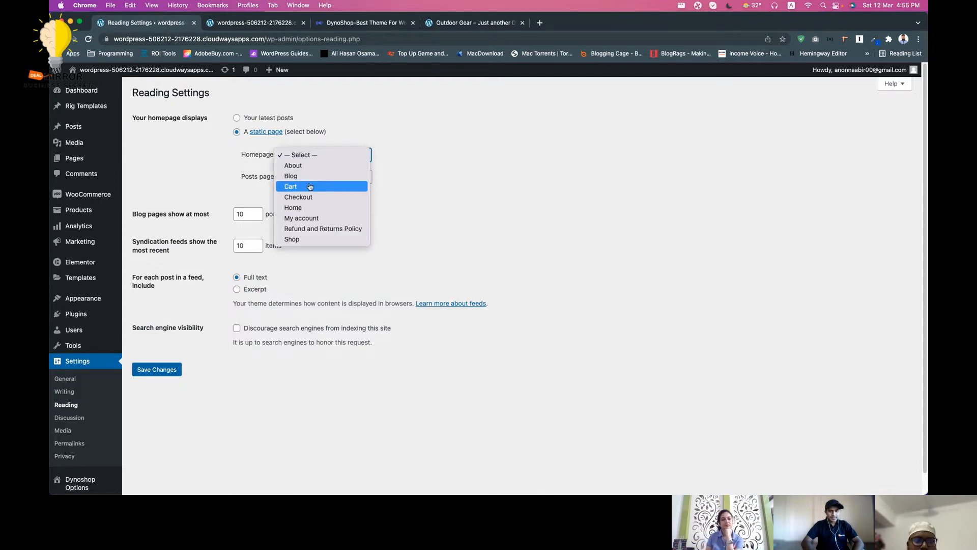
click(311, 209)
click(168, 370)
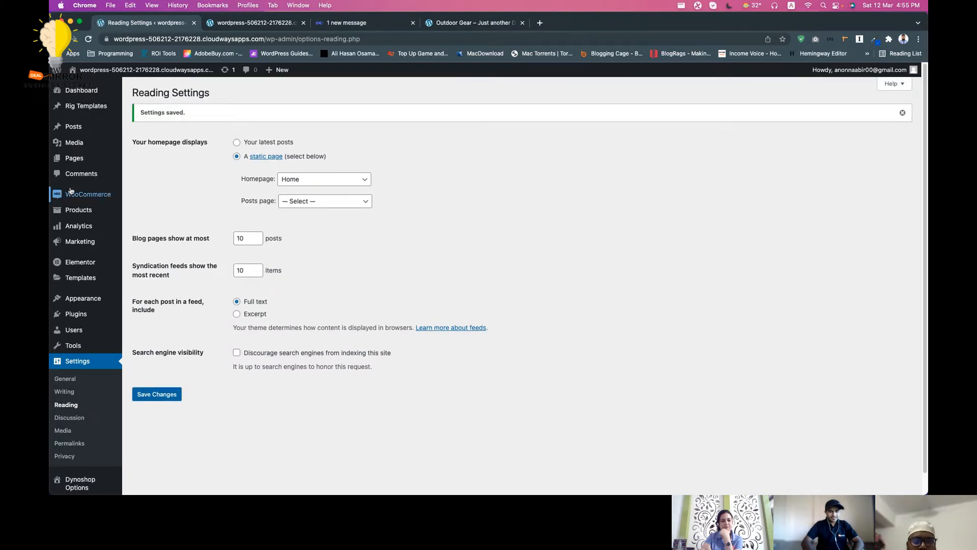
Set the shop page to Shop in the WooCommerce product settings and save the changes
mouse_move(91, 194)
click(148, 252)
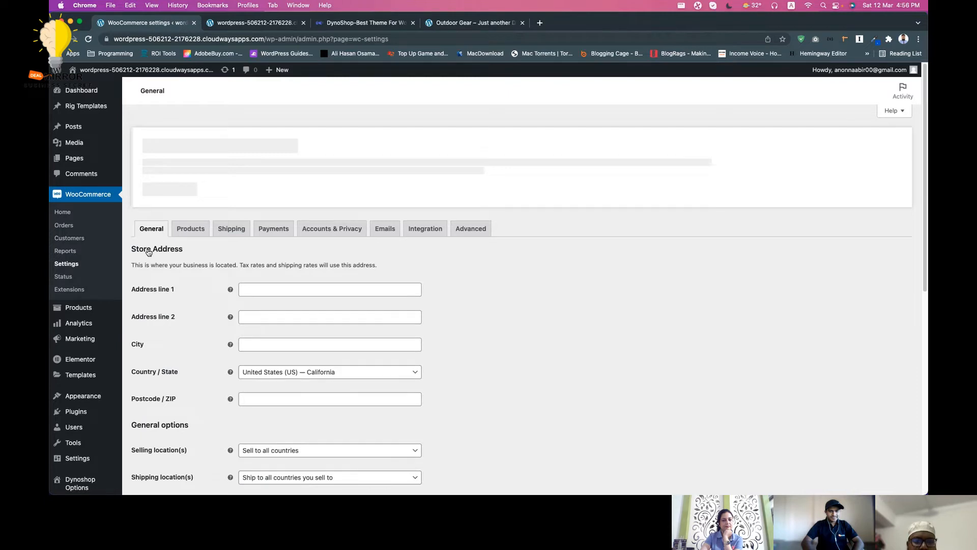
click(195, 228)
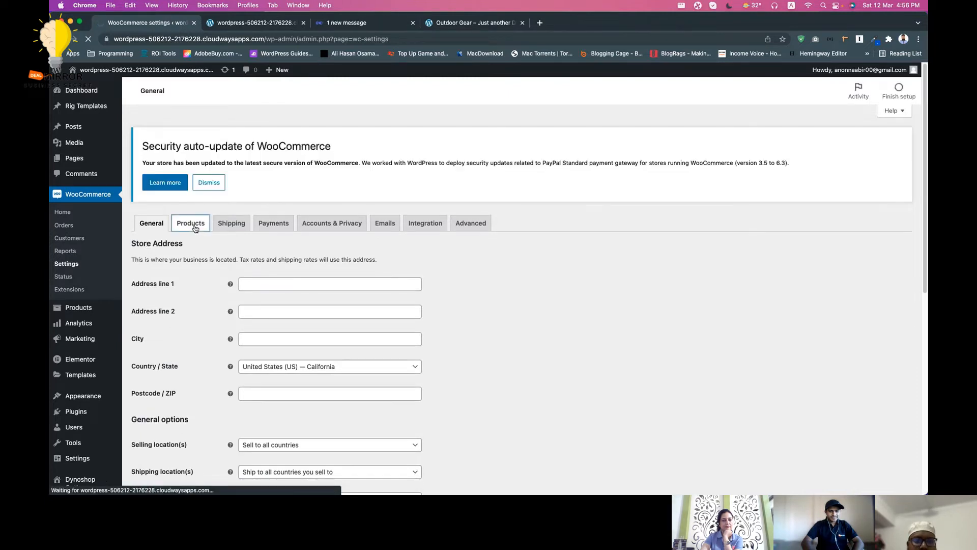
scroll(80, 283, down, 1)
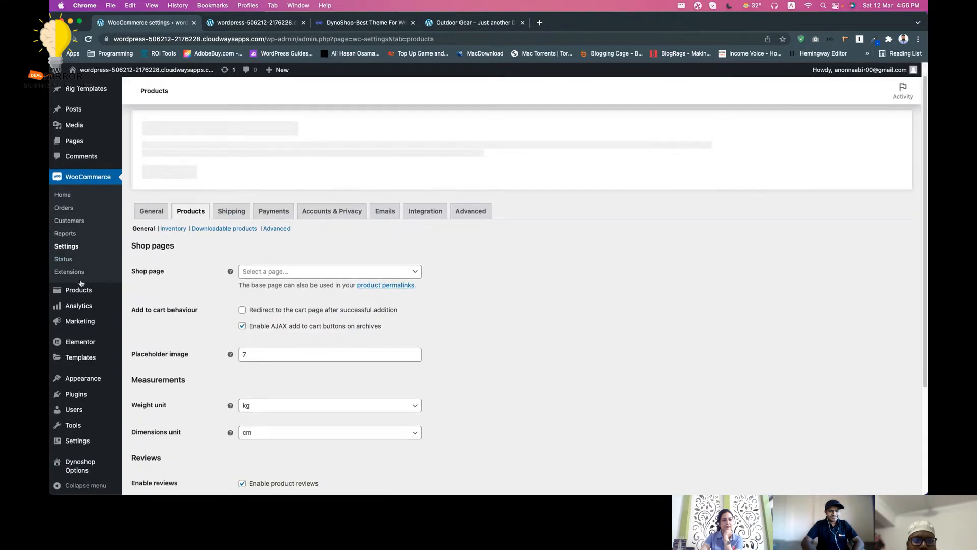
drag(135, 273, 170, 272)
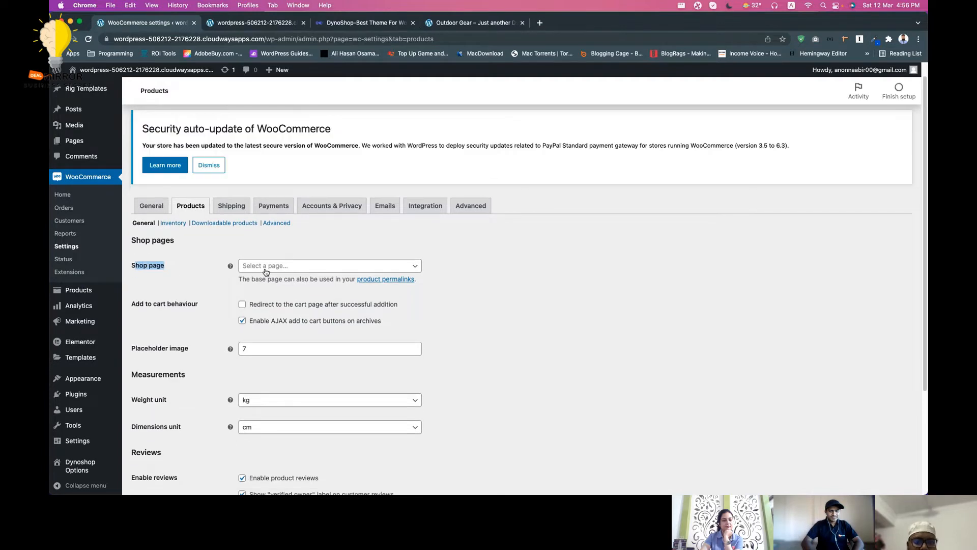
click(147, 265)
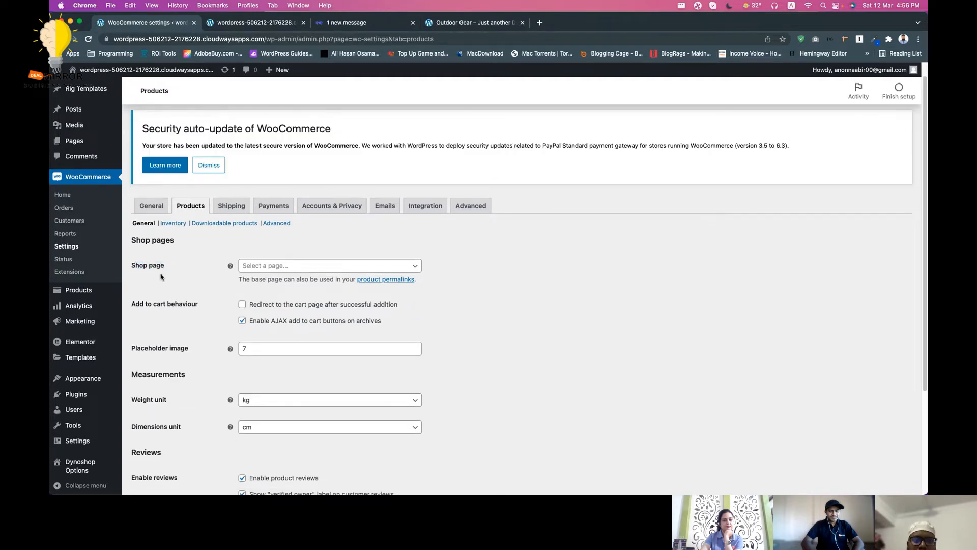
click(255, 265)
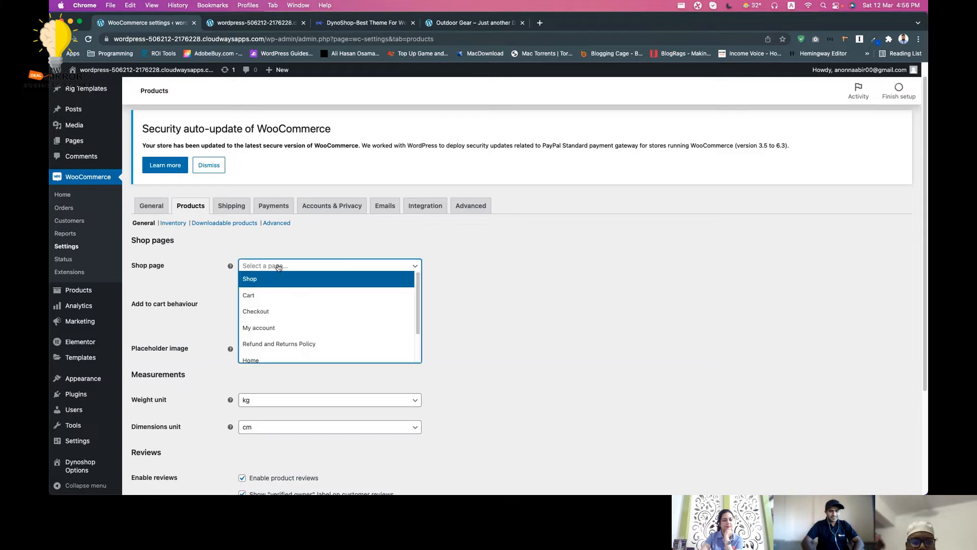
click(252, 279)
scroll(253, 305, down, 4)
click(162, 447)
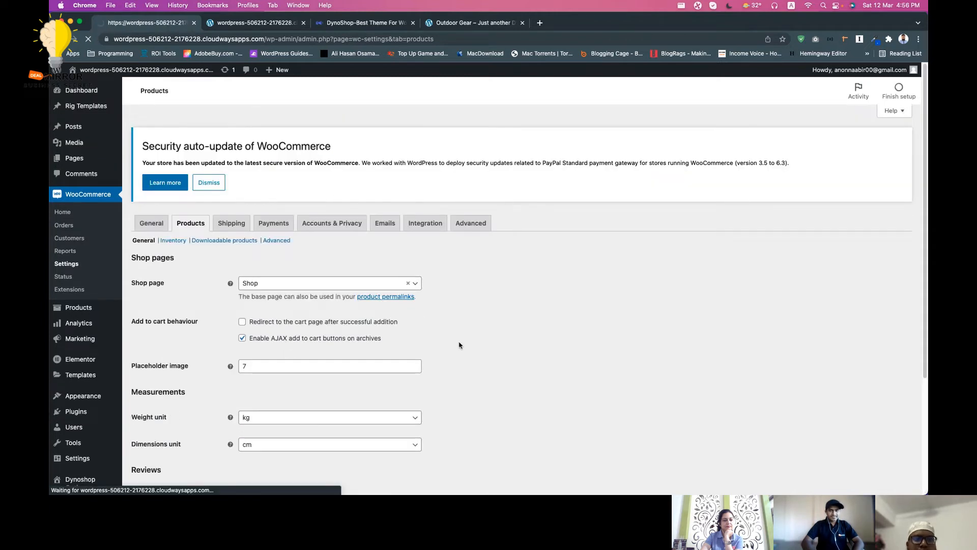
Assign Cart (ID: 190) as the cart page and Checkout (ID: 191) as the checkout page in the advanced WooCommerce settings and save
click(465, 224)
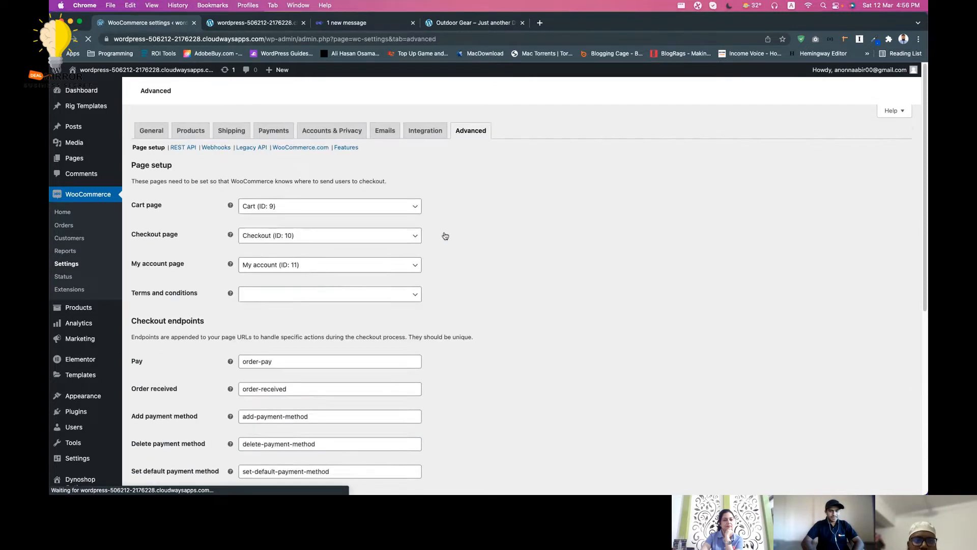
scroll(184, 303, down, 1)
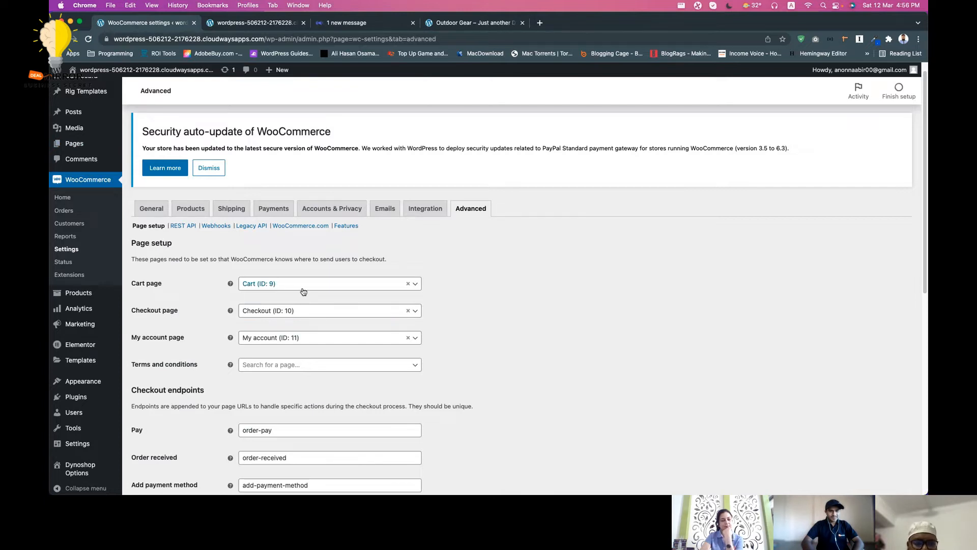
click(303, 288)
text(car)
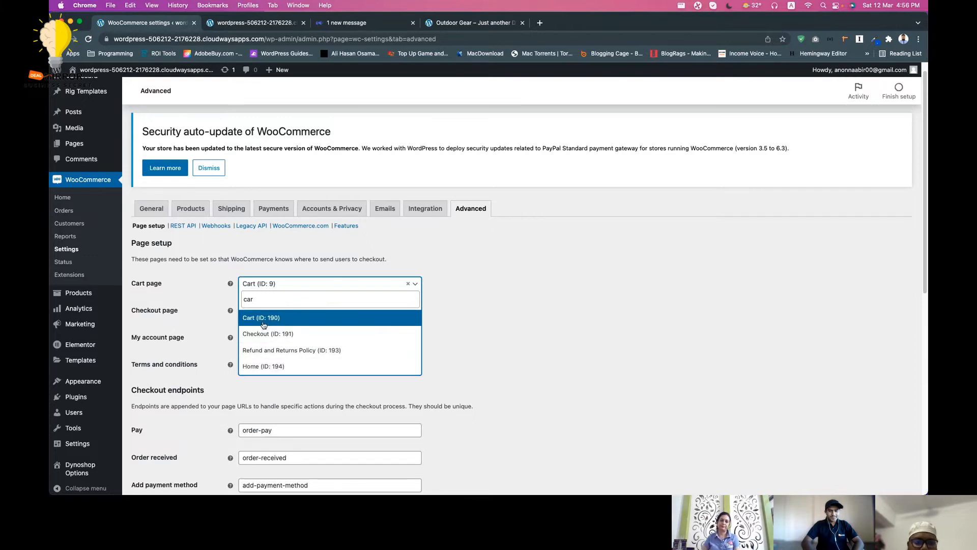
click(290, 317)
click(291, 311)
text(chec)
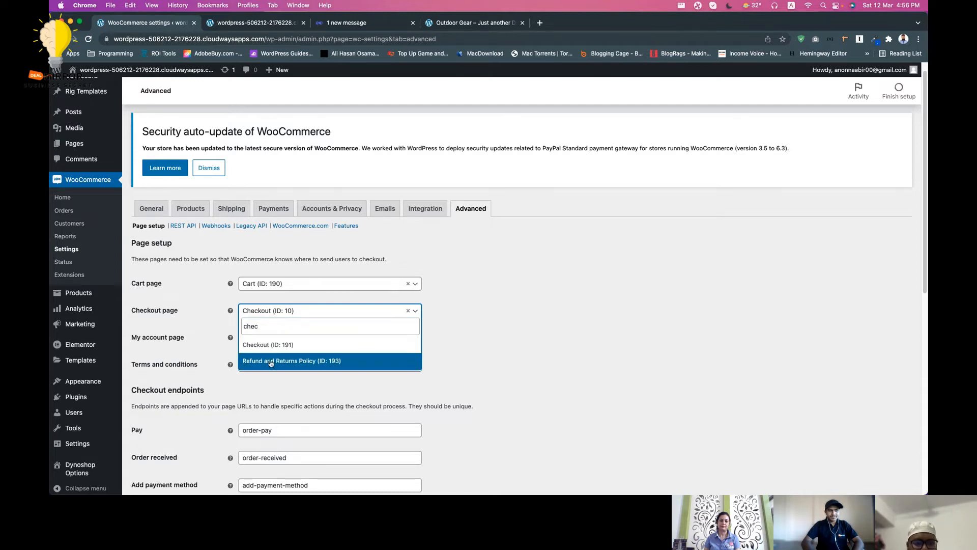
click(414, 343)
scroll(419, 319, down, 10)
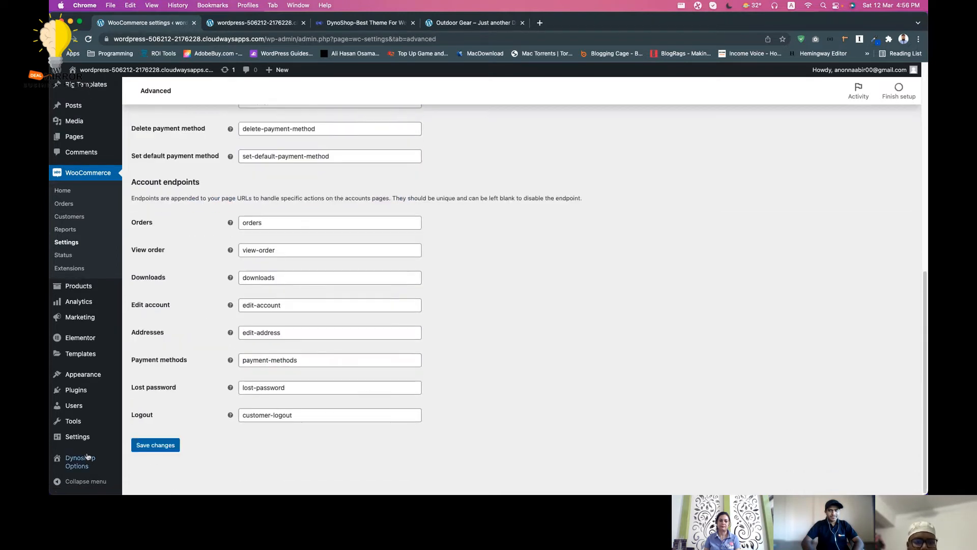
click(167, 447)
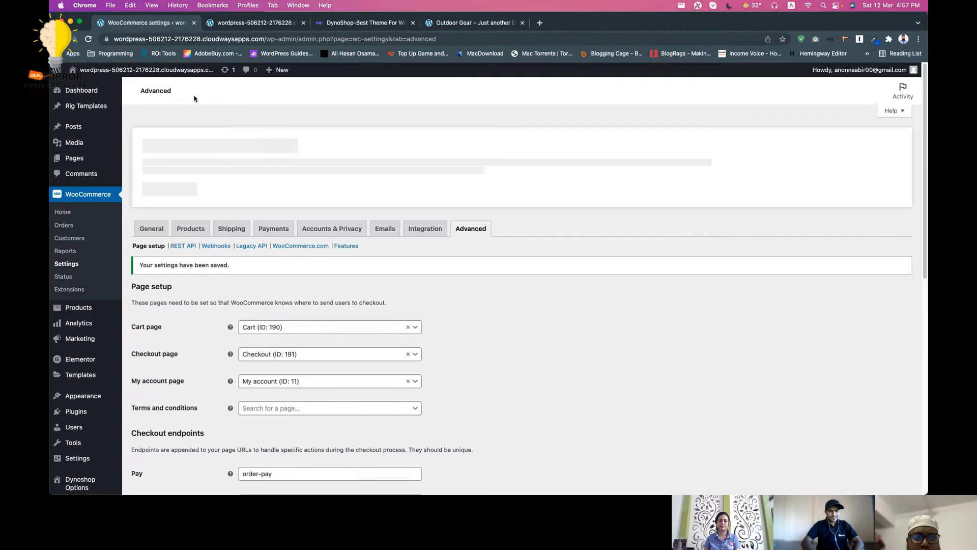
Examine the imported shop's homepage and compare its sections with the live Outdoor Gear demo
right_click(88, 87)
click(109, 92)
click(251, 21)
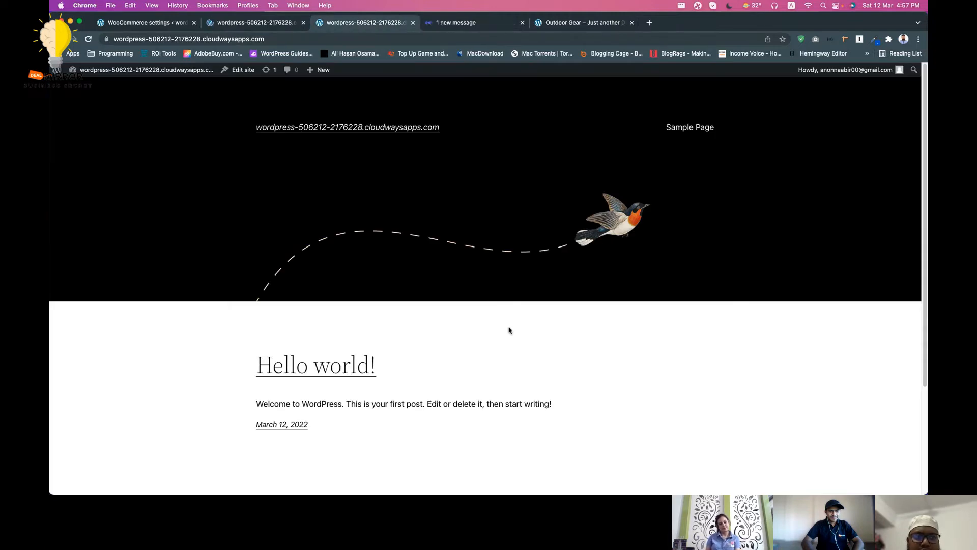
click(239, 24)
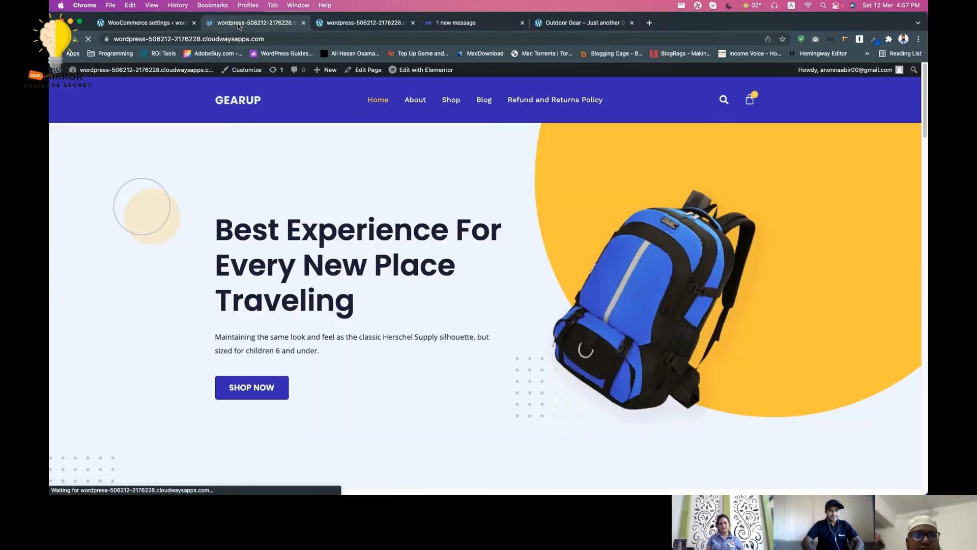
scroll(457, 351, down, 12)
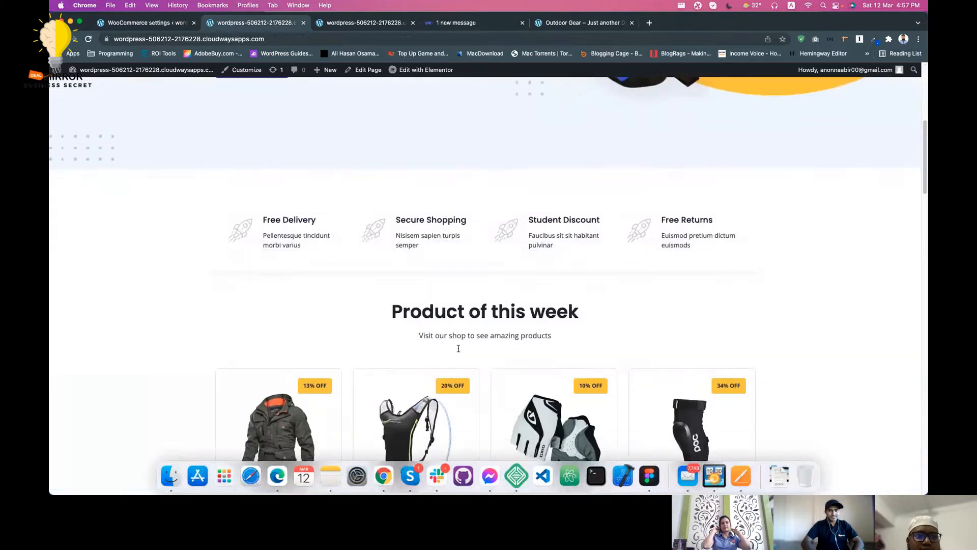
scroll(344, 309, down, 15)
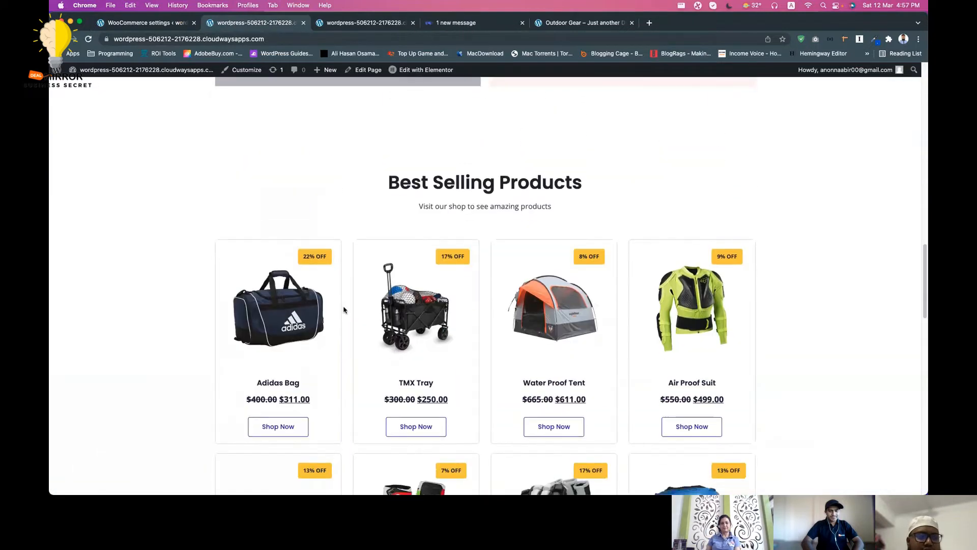
scroll(344, 310, up, 7)
scroll(344, 310, up, 9)
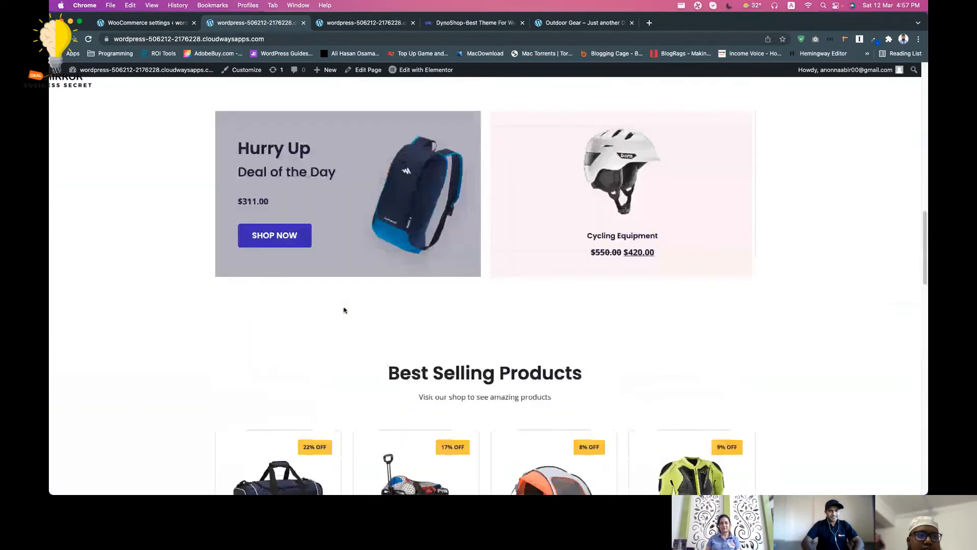
scroll(344, 310, up, 12)
drag(555, 22, 351, 23)
scroll(386, 320, down, 6)
scroll(387, 320, down, 9)
scroll(386, 319, up, 12)
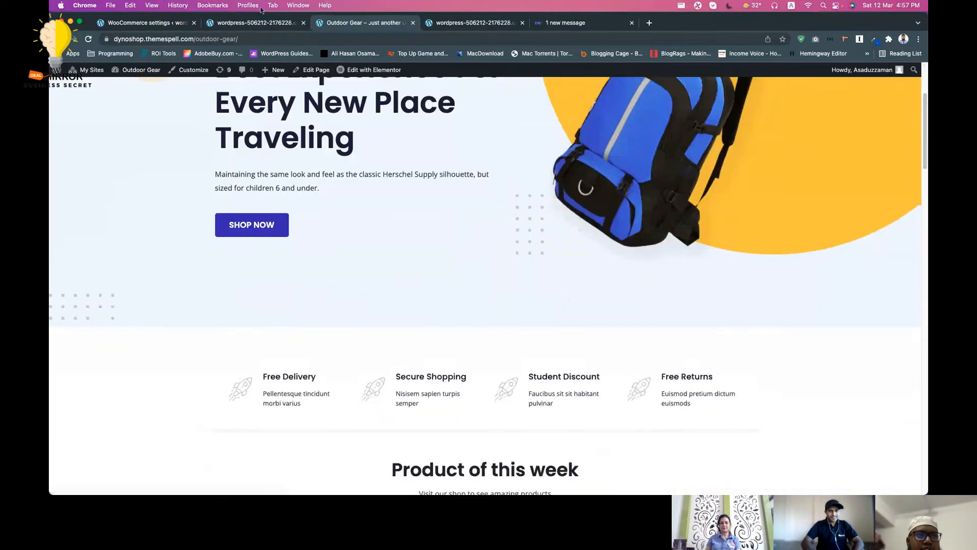
click(264, 24)
scroll(371, 237, down, 10)
scroll(342, 244, up, 3)
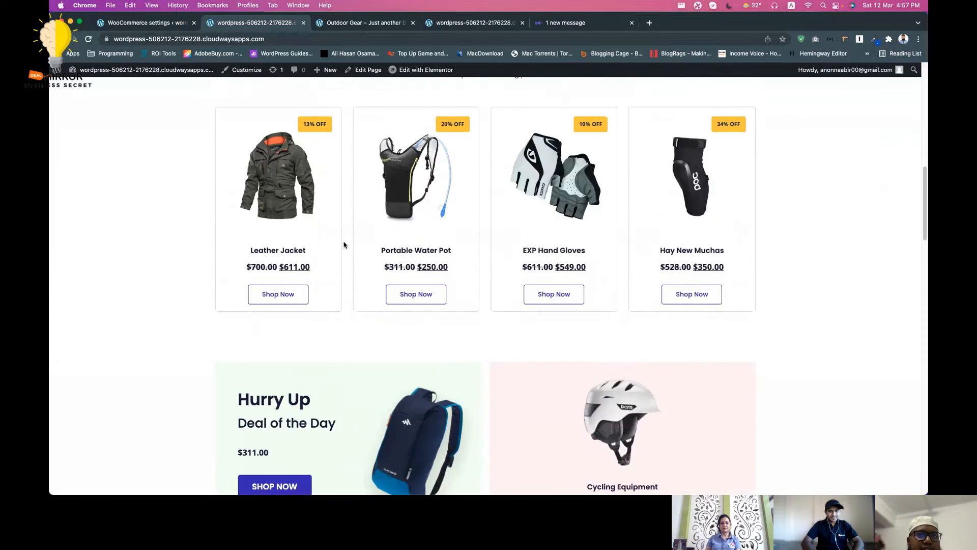
Look through the Leather Jacket product page of the shop and check the cart page
click(300, 195)
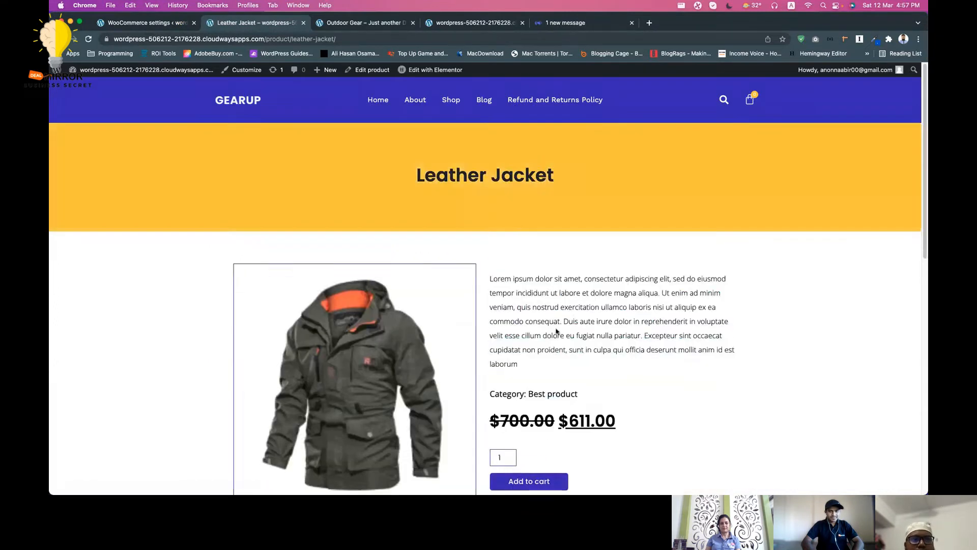
scroll(561, 332, down, 15)
scroll(561, 331, up, 15)
scroll(604, 288, down, 3)
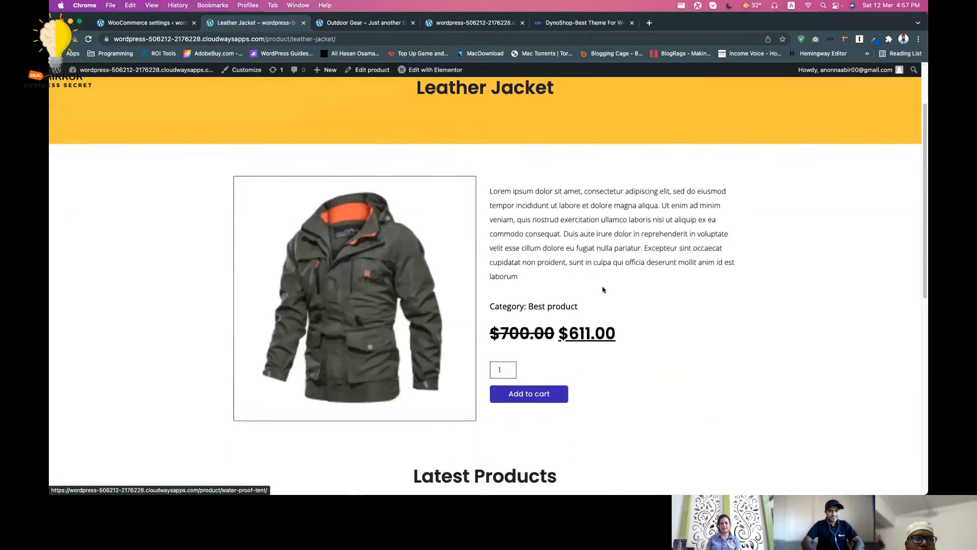
scroll(684, 222, up, 3)
click(752, 105)
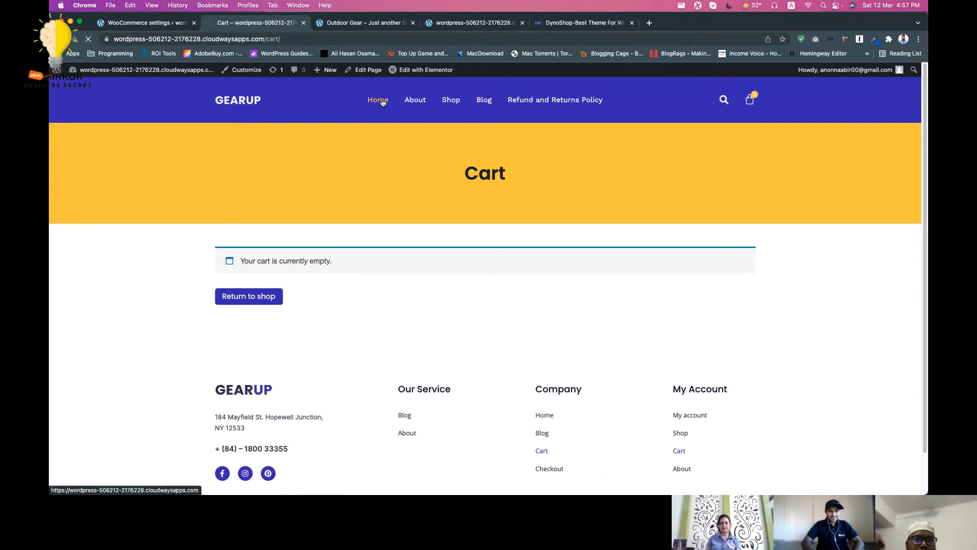
Add one Leather Jacket from the homepage's Product of this week section to the cart
scroll(583, 205, down, 5)
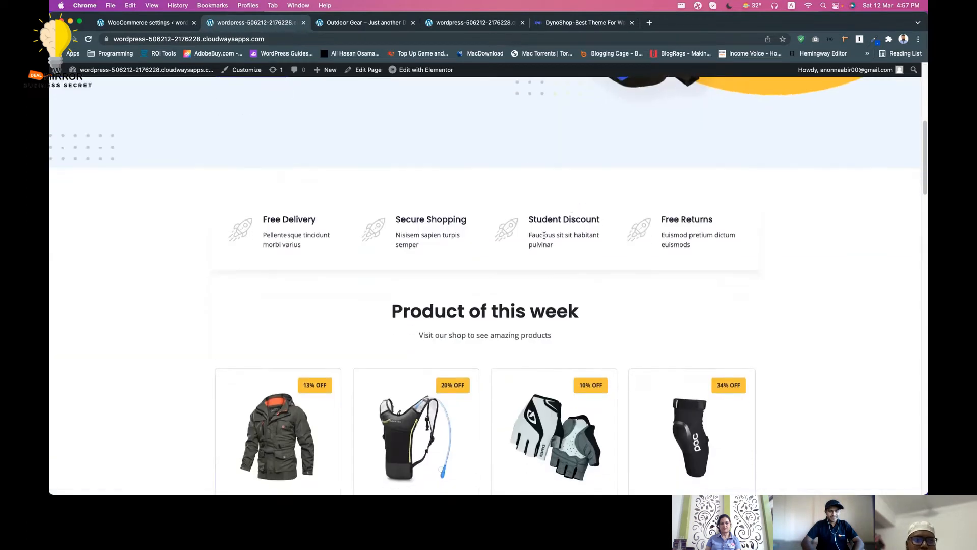
scroll(304, 418, down, 3)
click(305, 418)
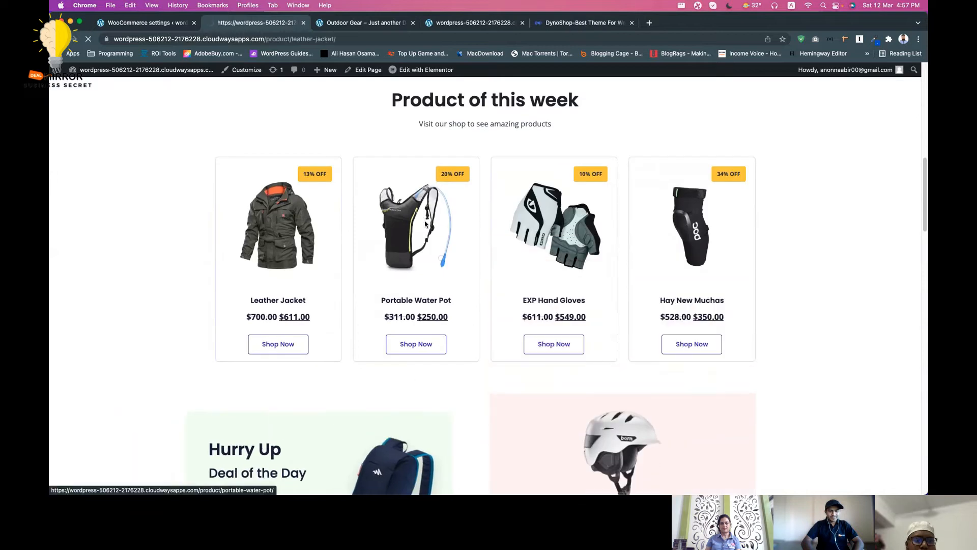
scroll(555, 216, down, 6)
click(532, 168)
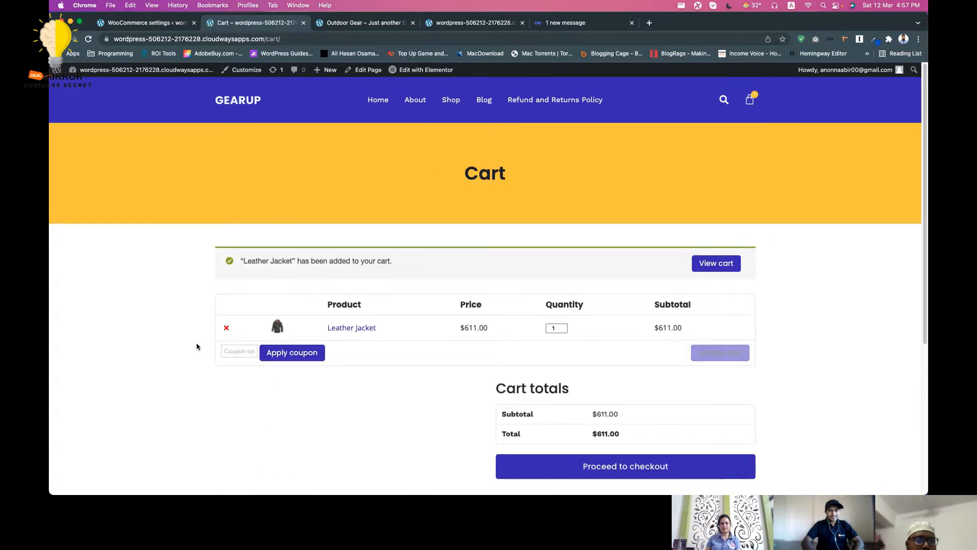
Proceed from the cart to checkout and review the billing form and order summary
scroll(508, 234, down, 5)
click(628, 238)
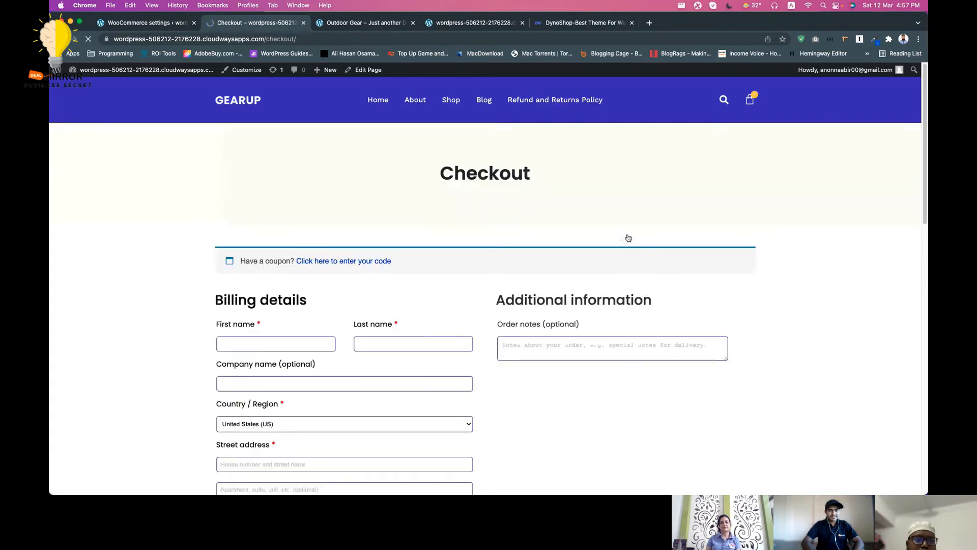
scroll(290, 304, down, 10)
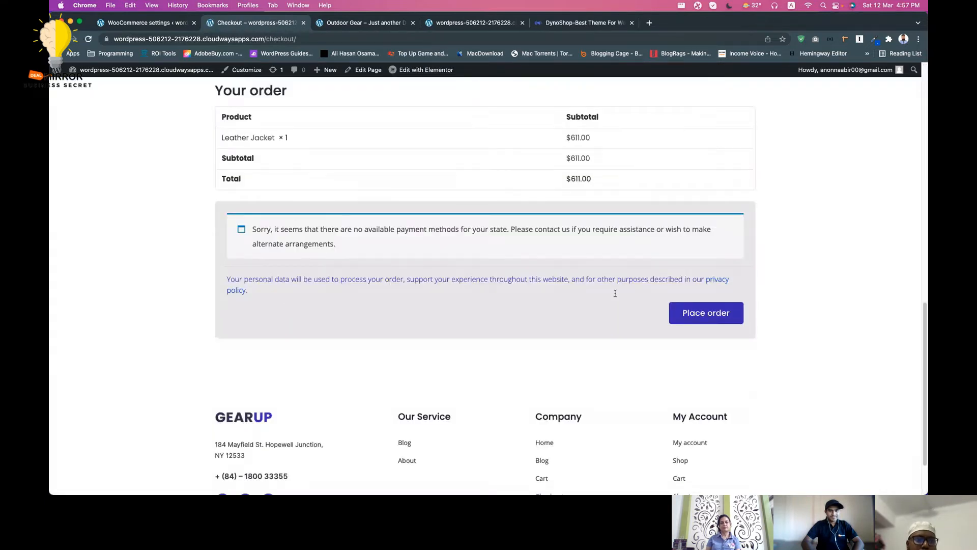
click(690, 312)
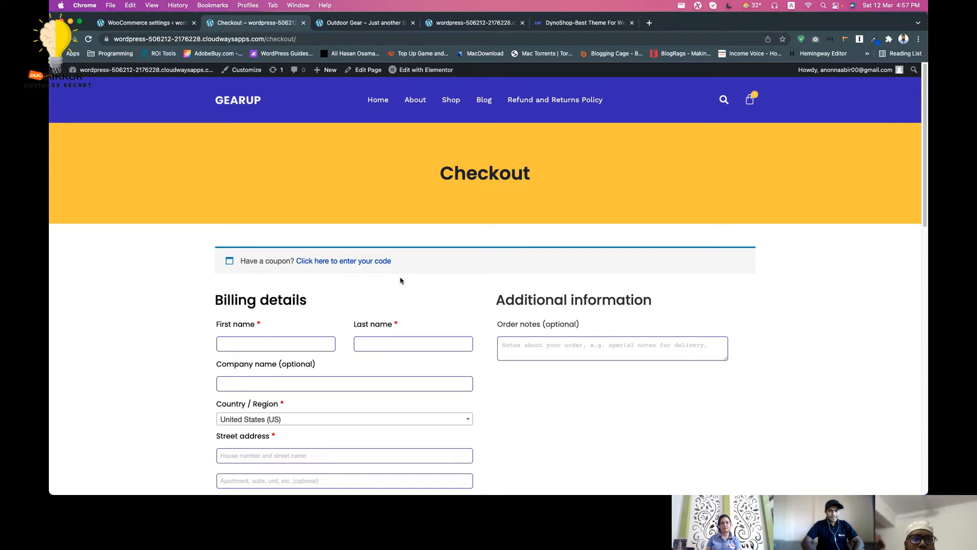
Return to the shop's homepage, open the Leather Jacket product in a new tab and review its page layout
click(379, 103)
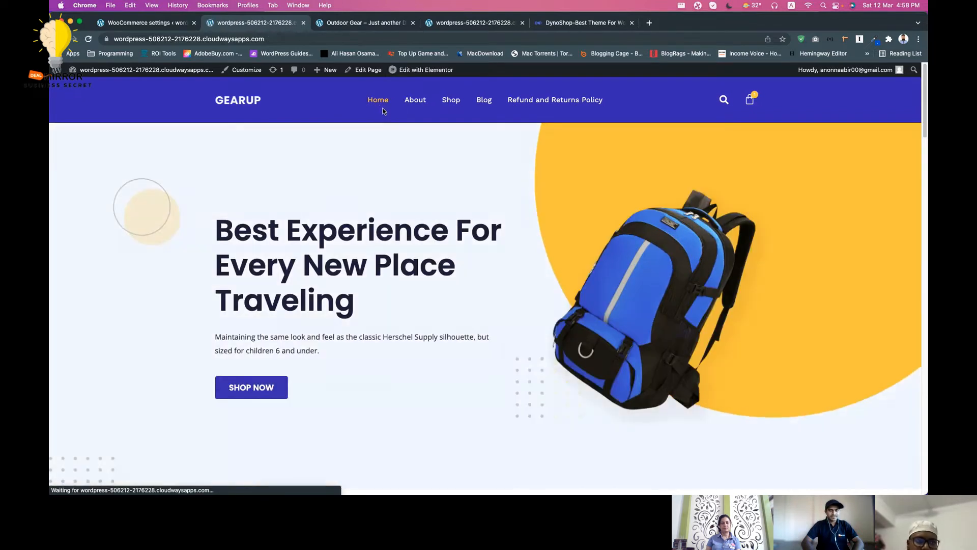
mouse_move(417, 73)
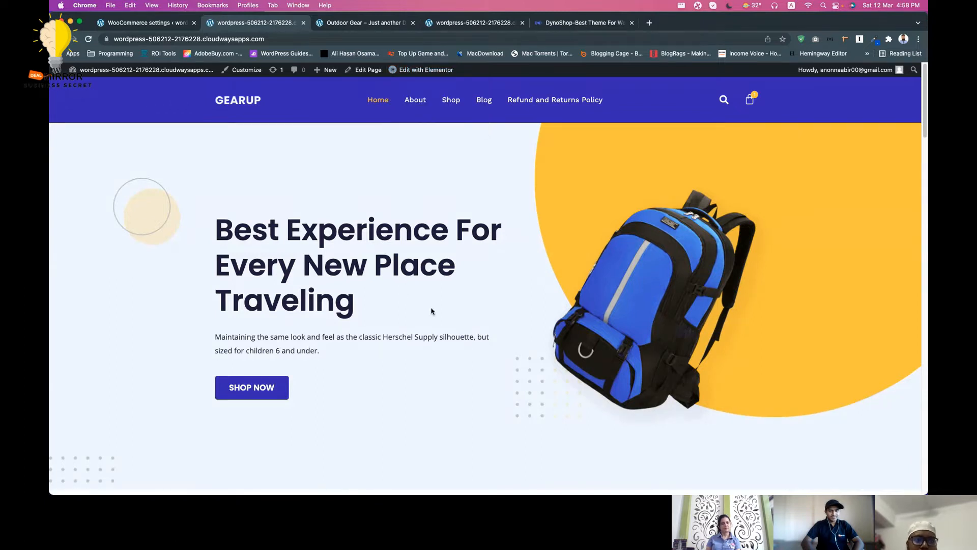
scroll(432, 311, down, 8)
scroll(432, 312, down, 2)
right_click(289, 275)
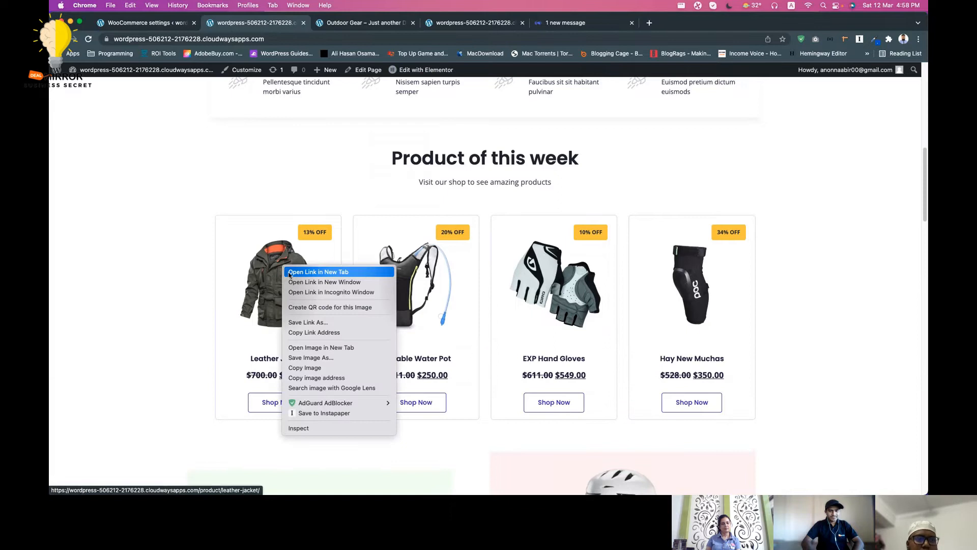
click(290, 272)
click(364, 22)
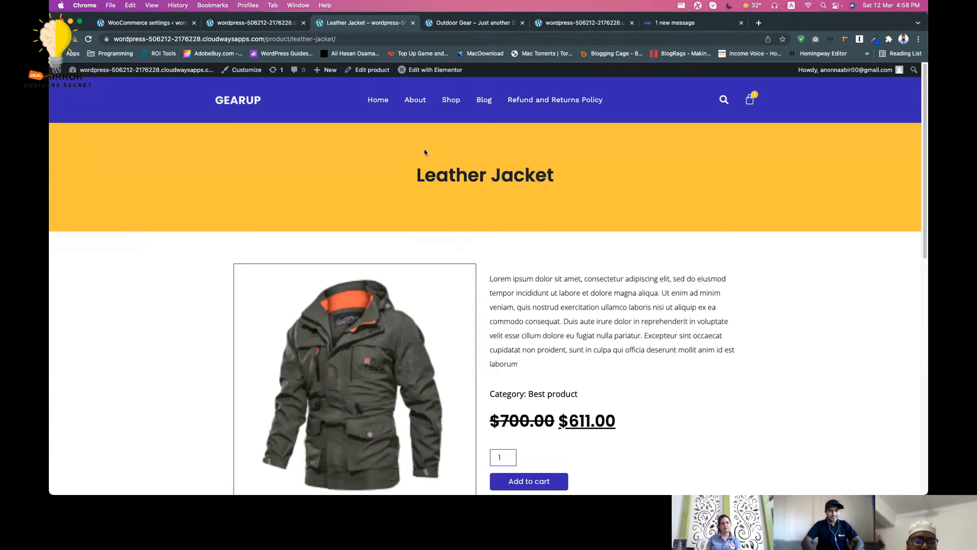
scroll(424, 152, down, 3)
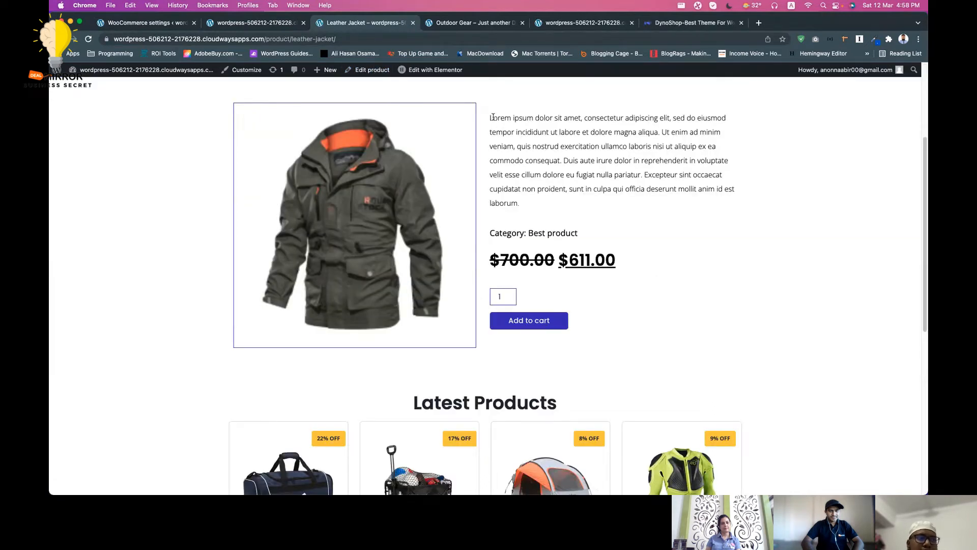
scroll(331, 193, up, 3)
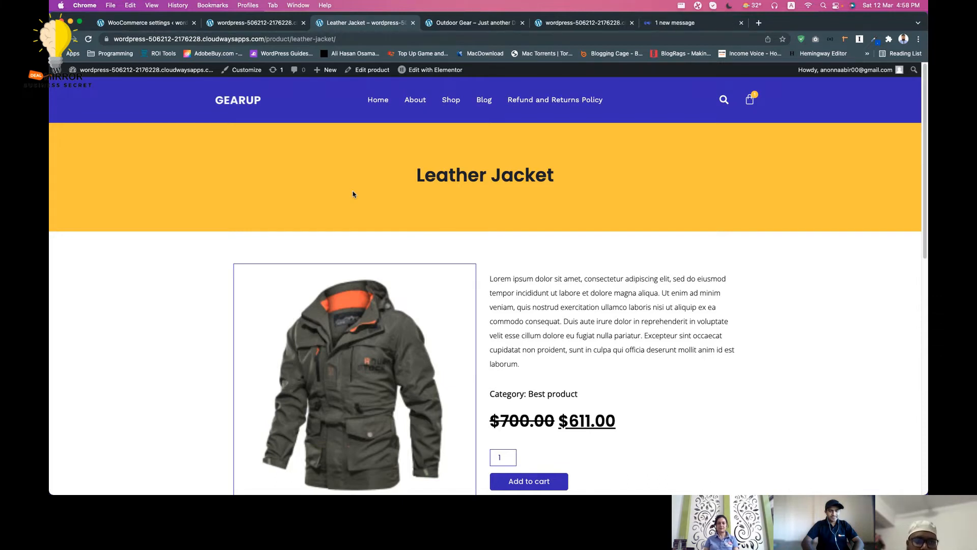
Open the Single Product template behind the Leather Jacket page for editing with Elementor in a new tab
scroll(353, 194, down, 2)
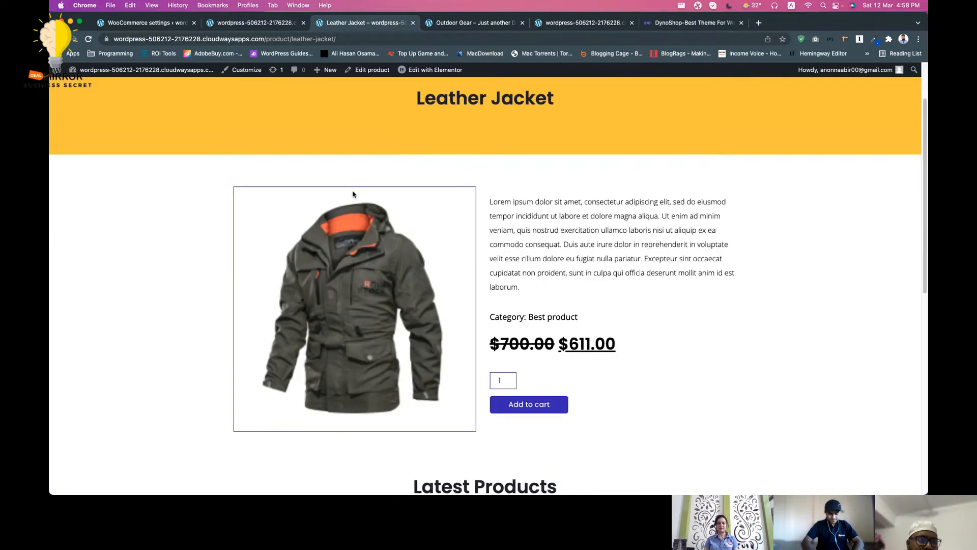
triple_click(549, 246)
scroll(550, 248, down, 4)
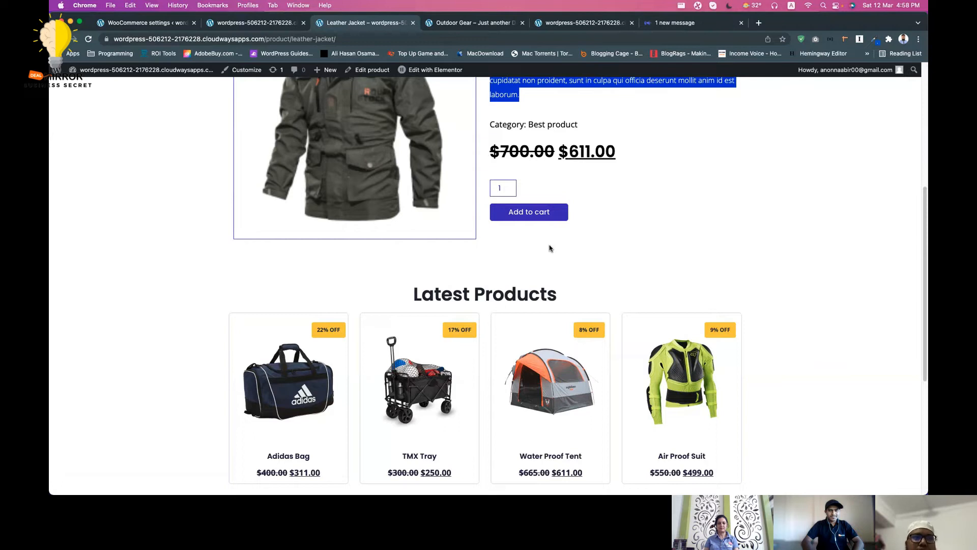
scroll(550, 248, down, 4)
scroll(549, 247, up, 9)
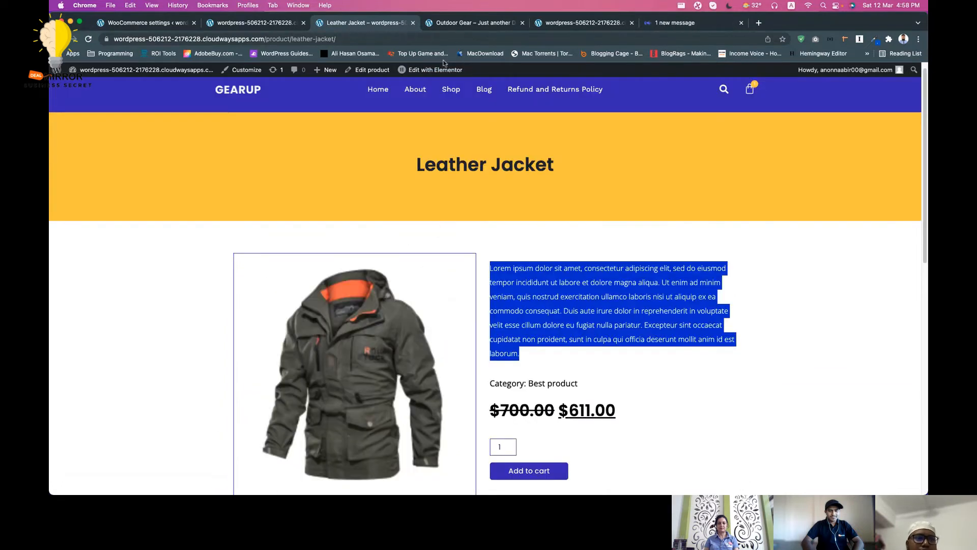
right_click(439, 70)
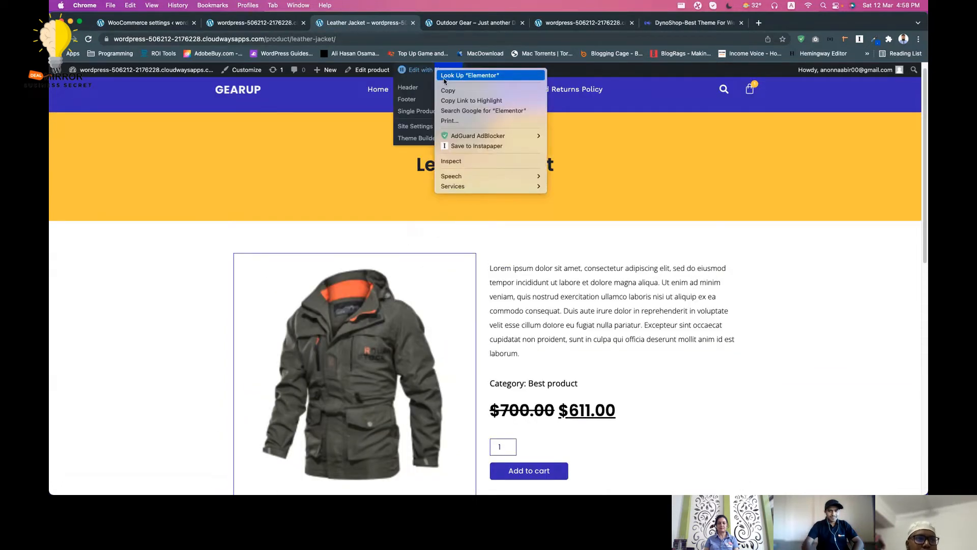
click(435, 75)
mouse_move(430, 71)
right_click(413, 114)
click(415, 117)
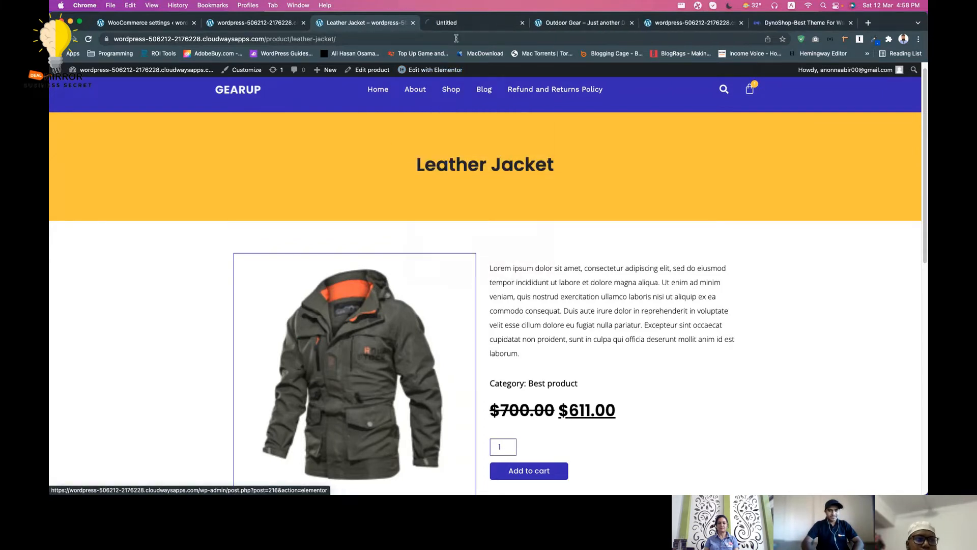
click(456, 23)
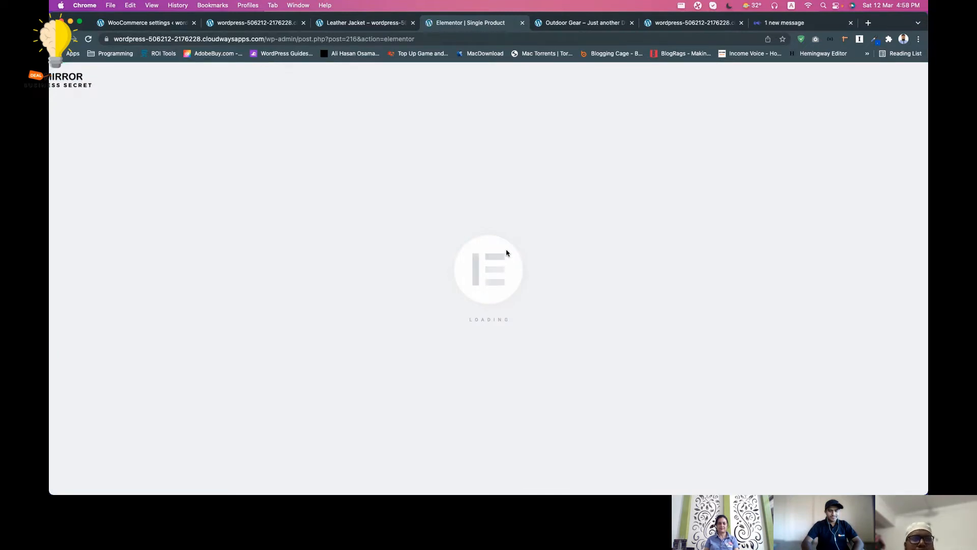
Add a Social Icons widget between the product description and the category line of the Single Product template
scroll(510, 256, down, 3)
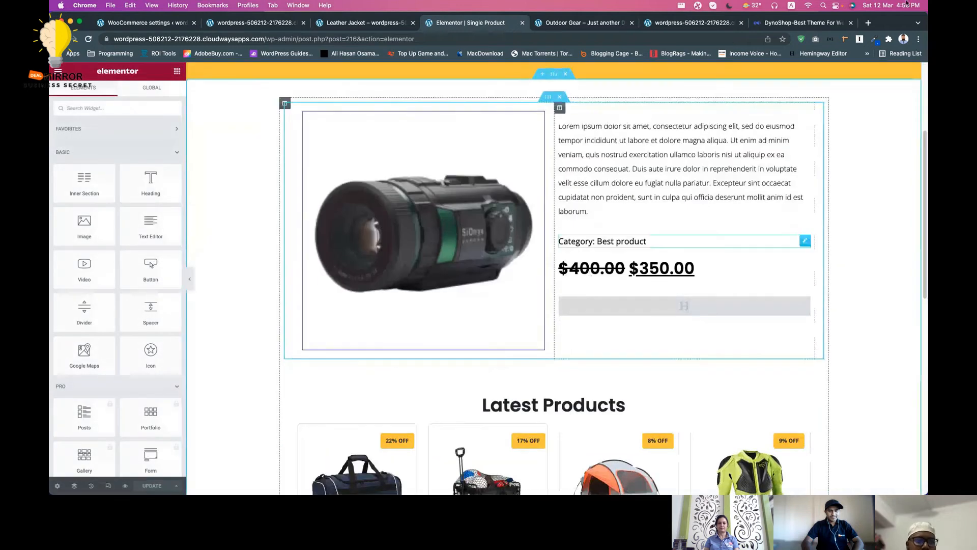
click(642, 219)
scroll(647, 258, down, 5)
scroll(645, 257, up, 5)
click(212, 131)
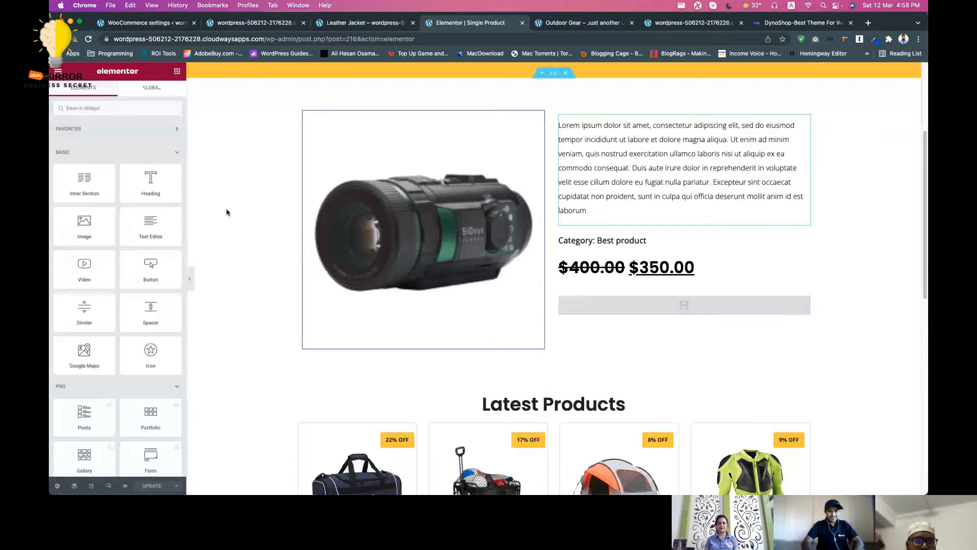
scroll(112, 265, down, 5)
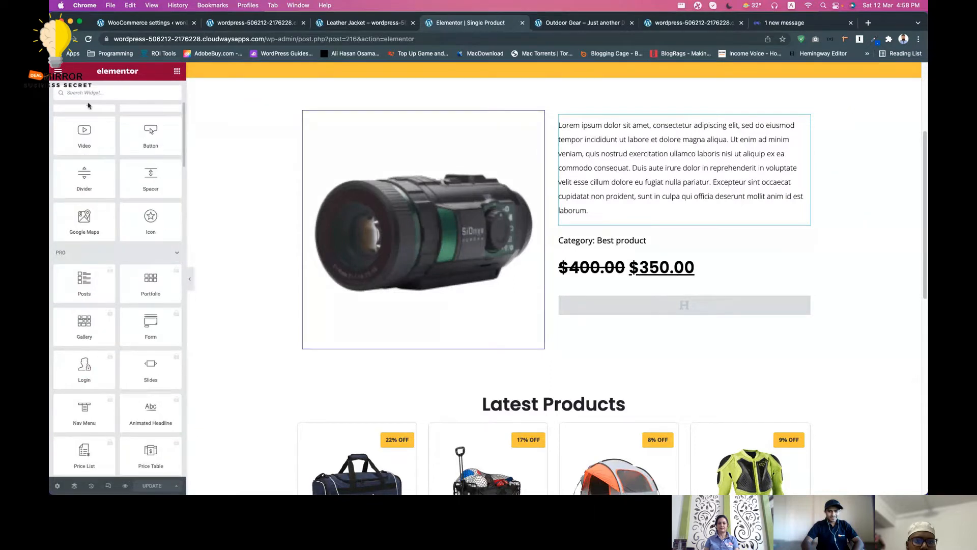
click(86, 93)
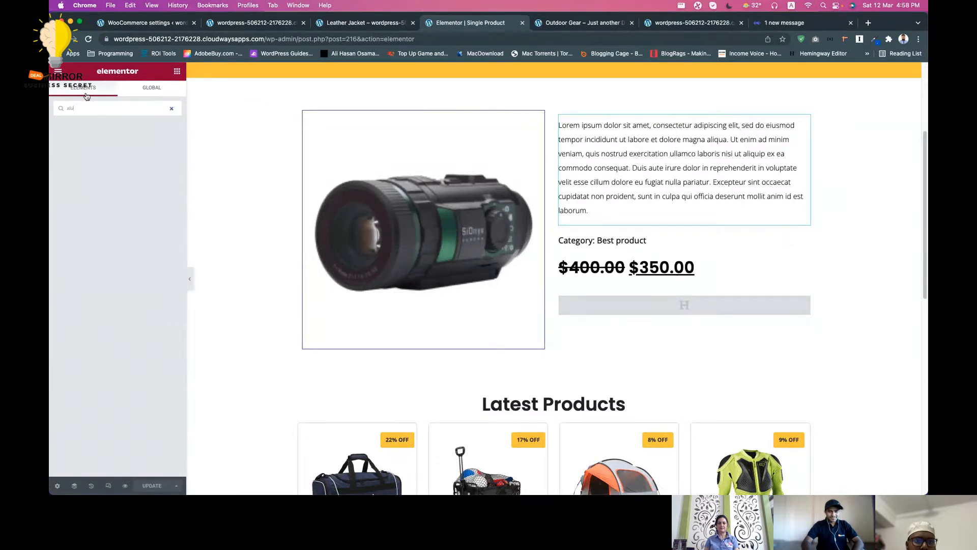
text(x)
key(BackSpace)
text(ci)
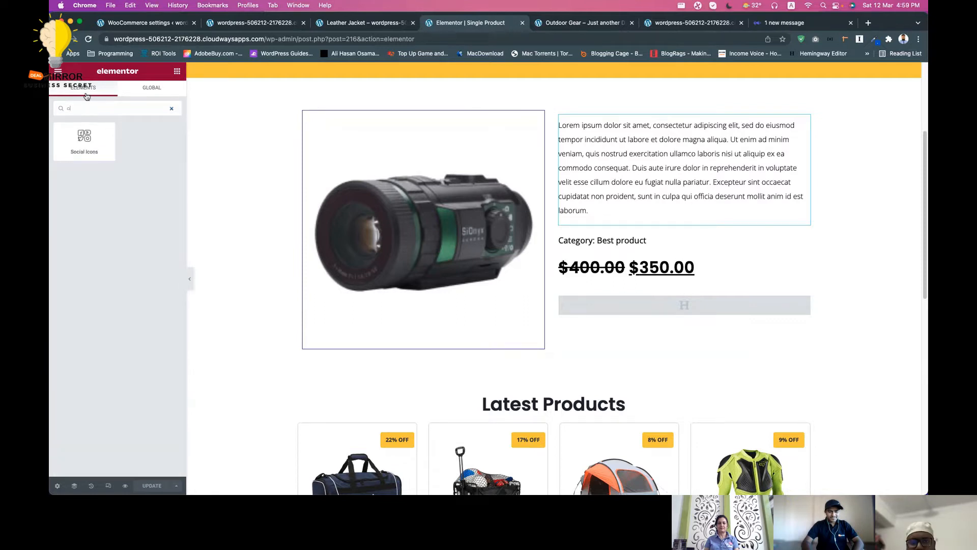
key(BackSpace)
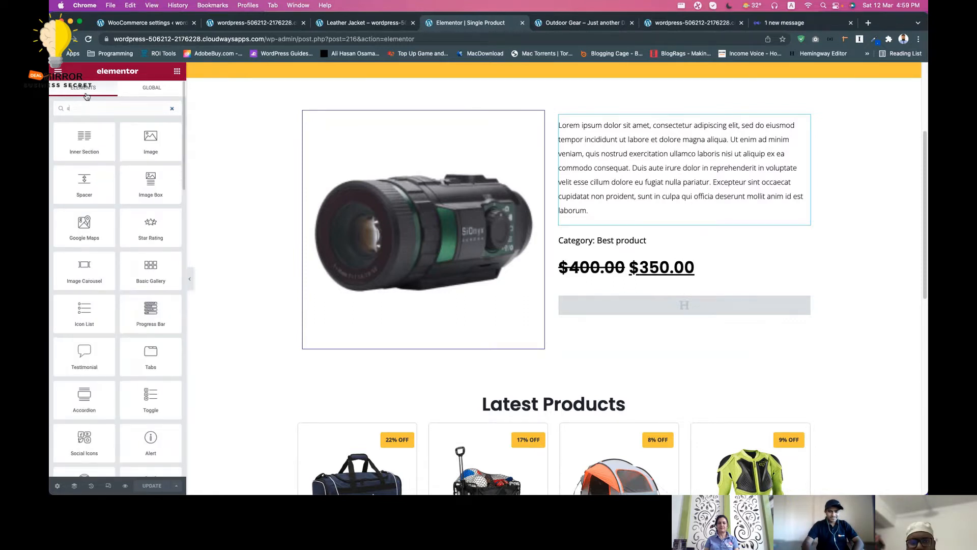
text(o)
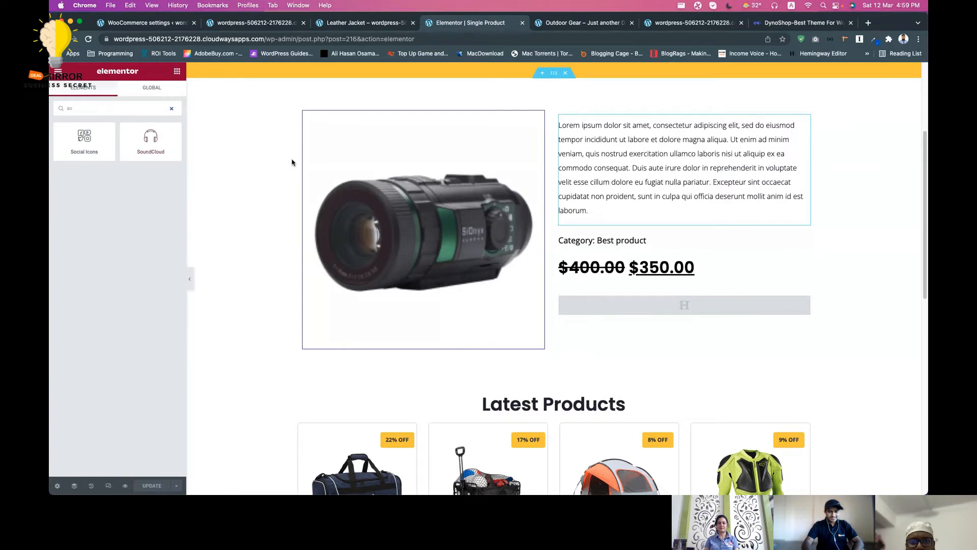
drag(84, 139, 650, 235)
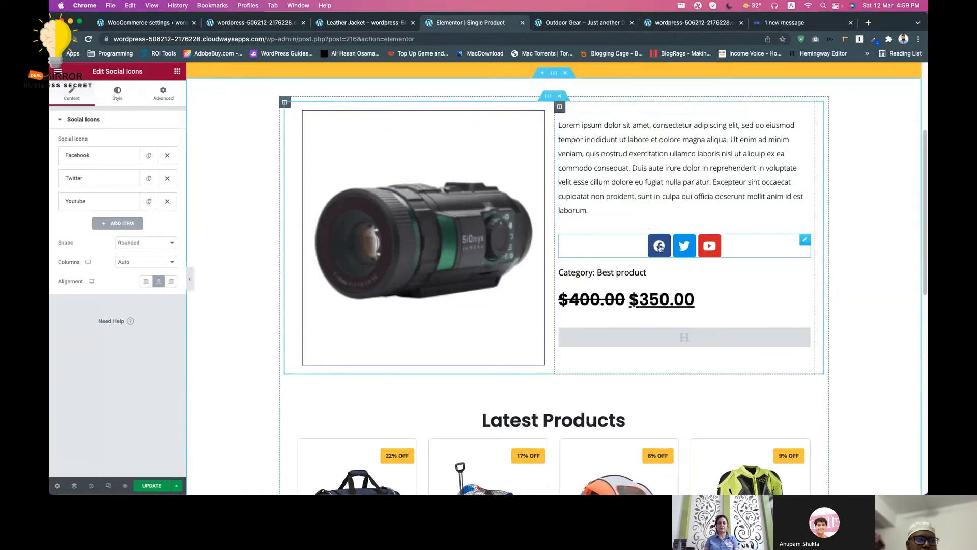
Set the Social Icons widget's alignment to Left and update the Single Product template
click(138, 246)
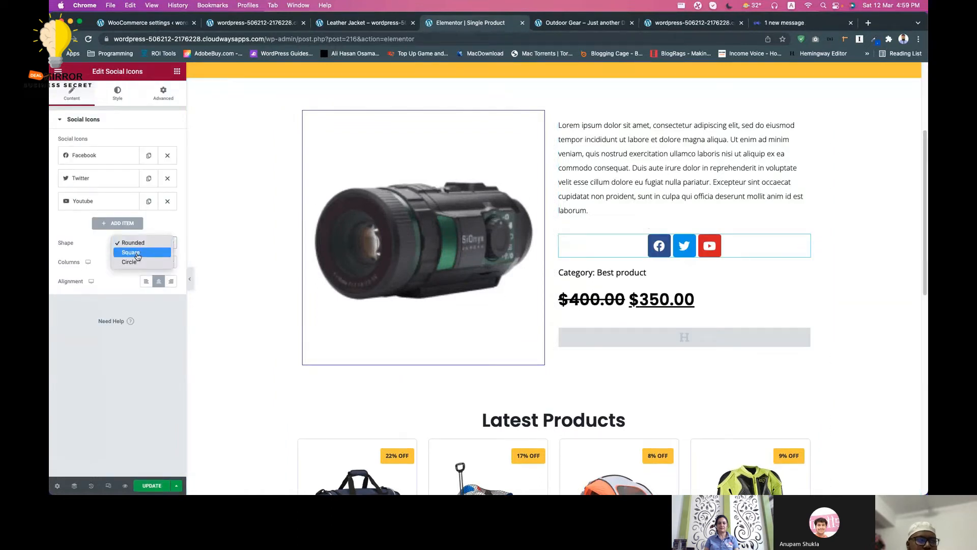
click(147, 283)
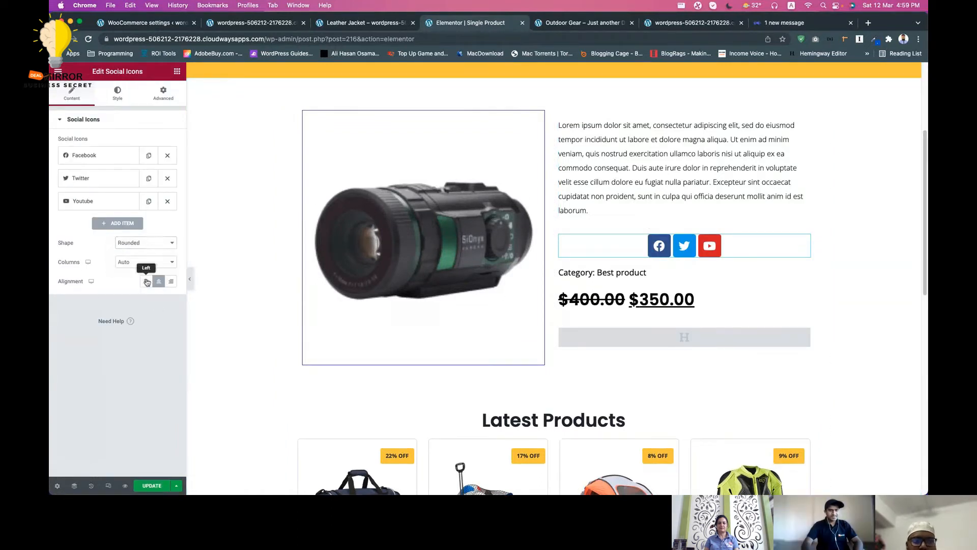
click(145, 282)
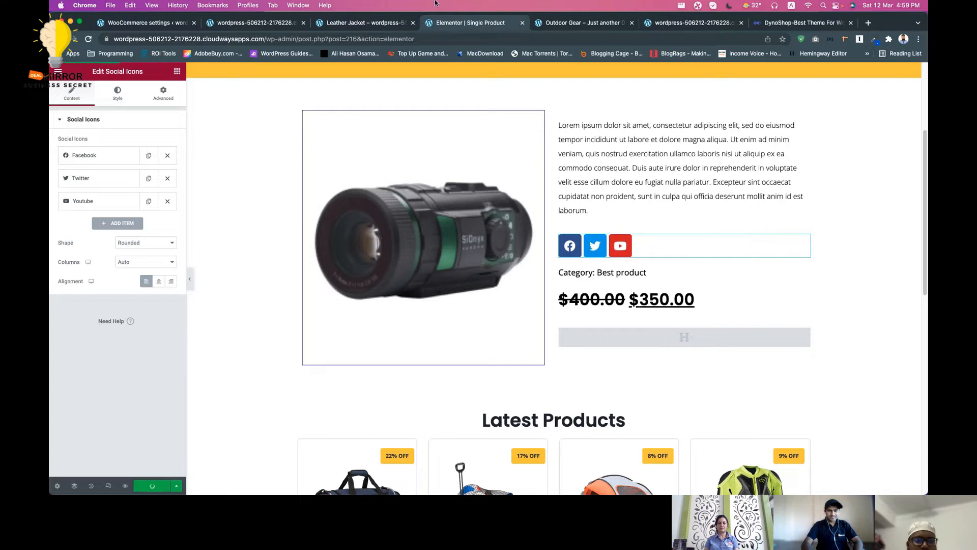
Reload the Leather Jacket product page in the shop and check the social icons below the description
click(334, 23)
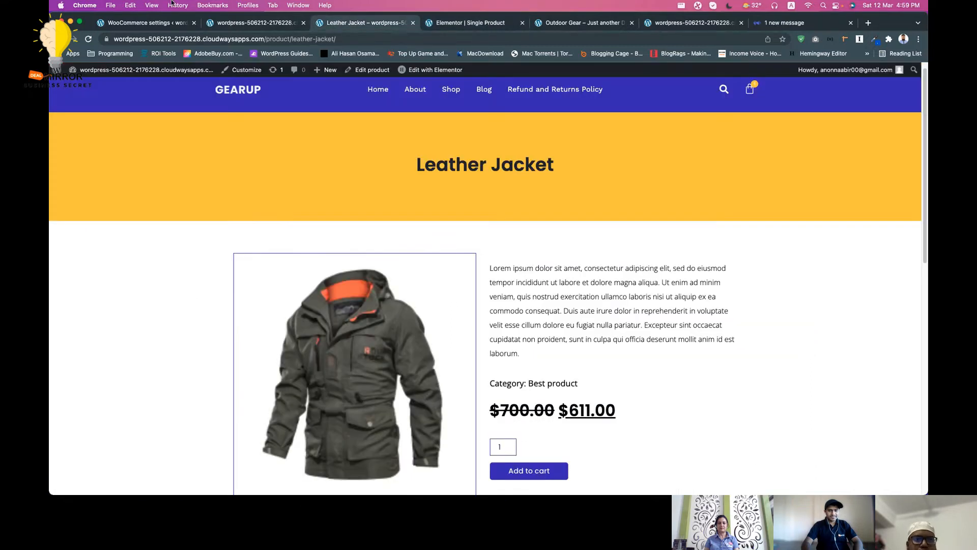
click(89, 39)
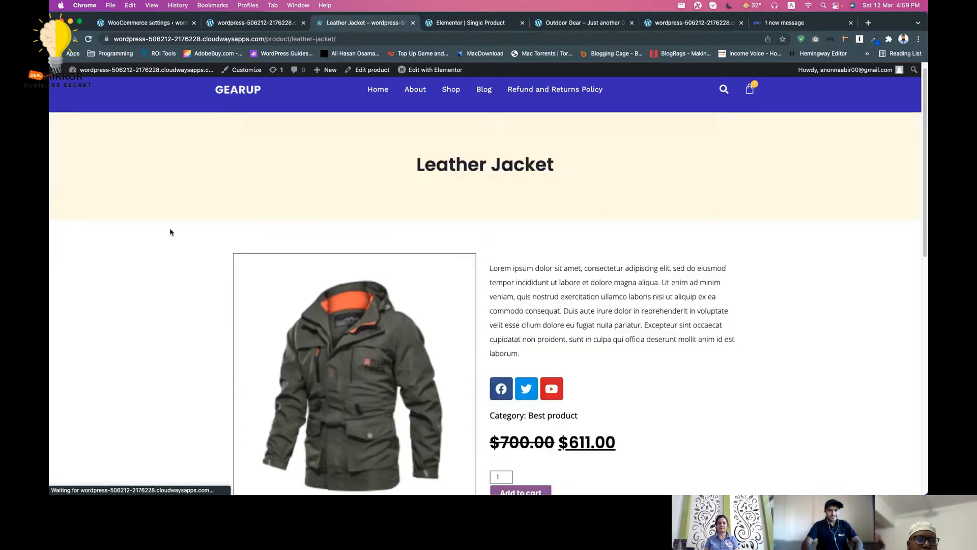
scroll(621, 339, down, 2)
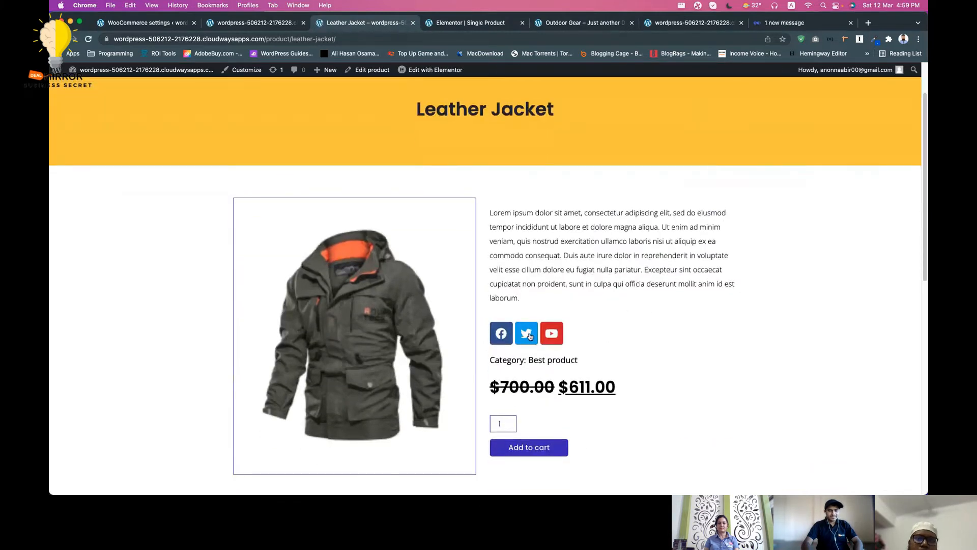
drag(502, 144, 551, 270)
click(585, 267)
scroll(585, 265, down, 10)
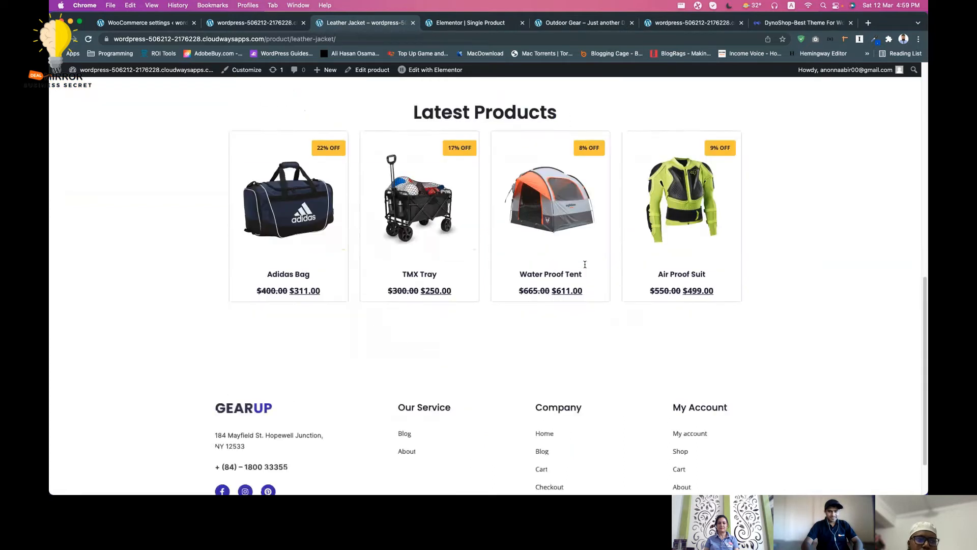
Open the TMX Tray product from the Latest Products section and check its description and social icons
click(433, 149)
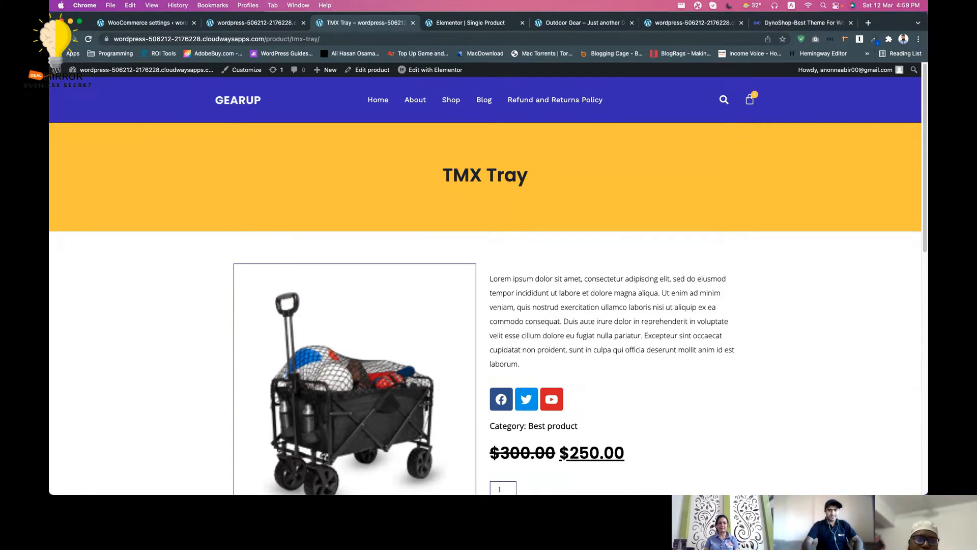
double_click(518, 321)
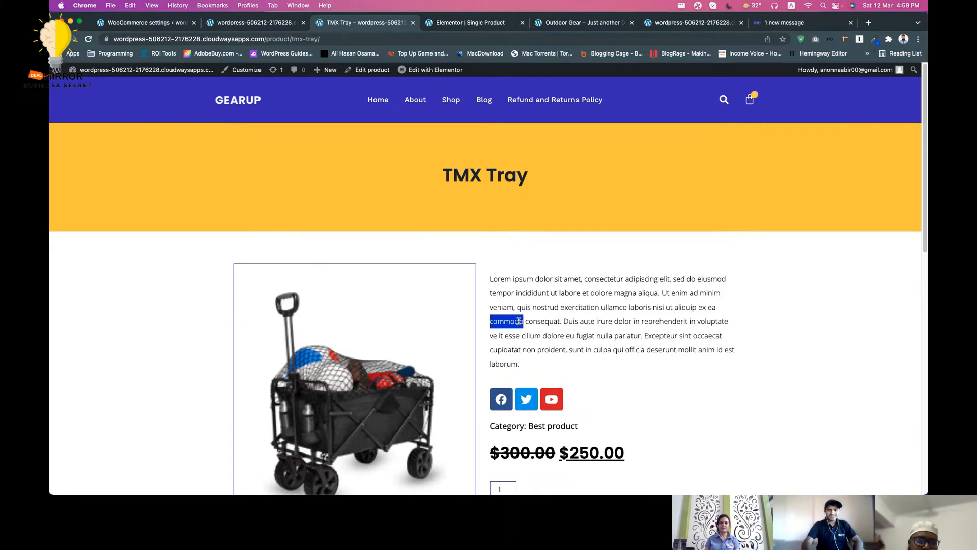
triple_click(518, 321)
click(518, 321)
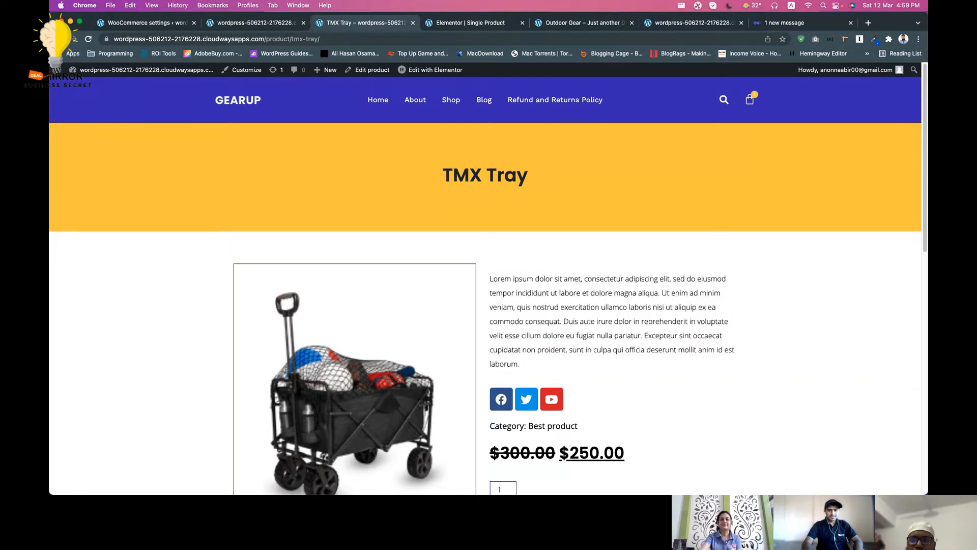
key(super+Tab)
key(super+m)
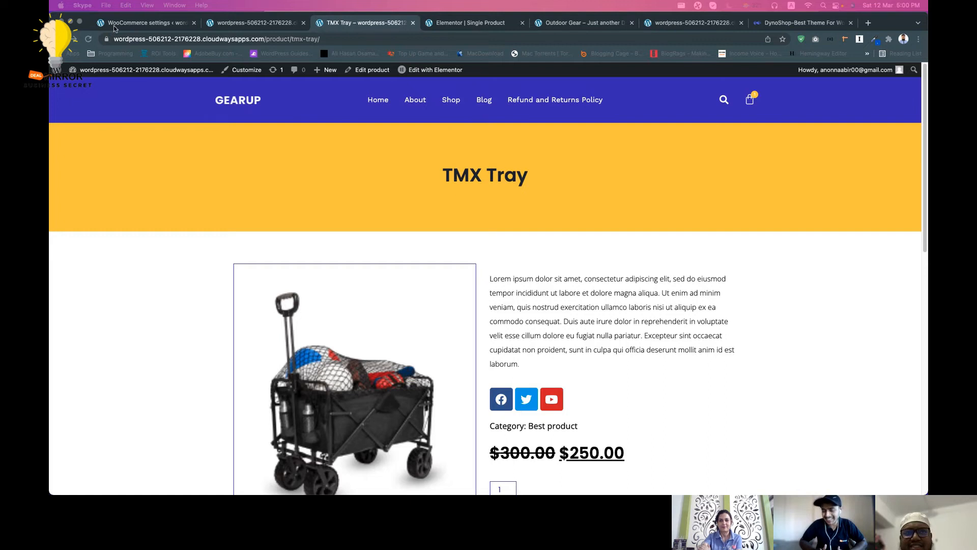
drag(111, 23, 49, 52)
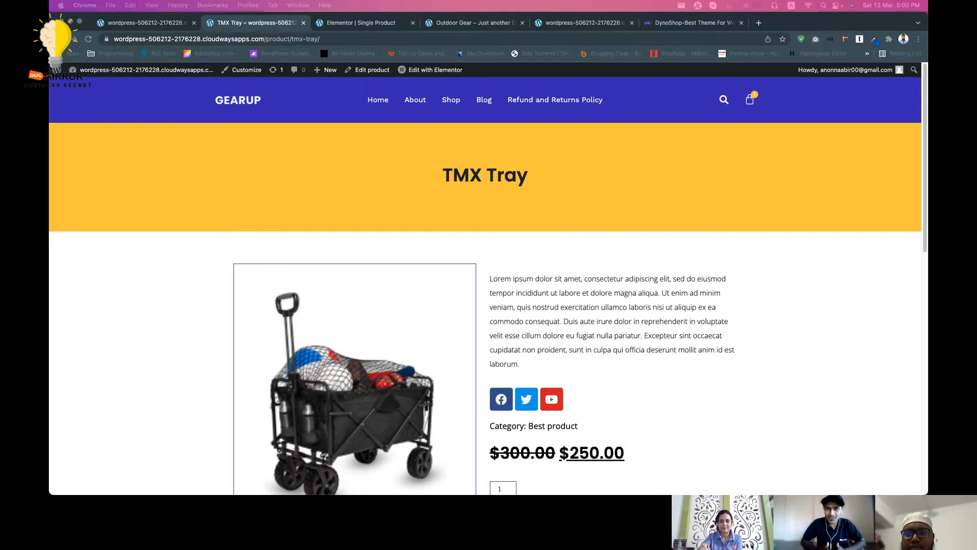
key(super+Tab)
drag(301, 44, 50, 44)
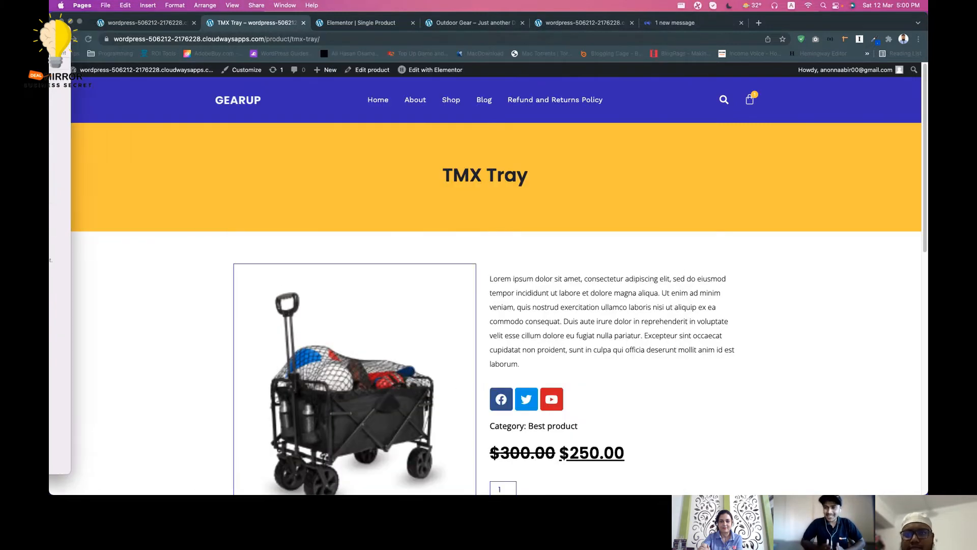
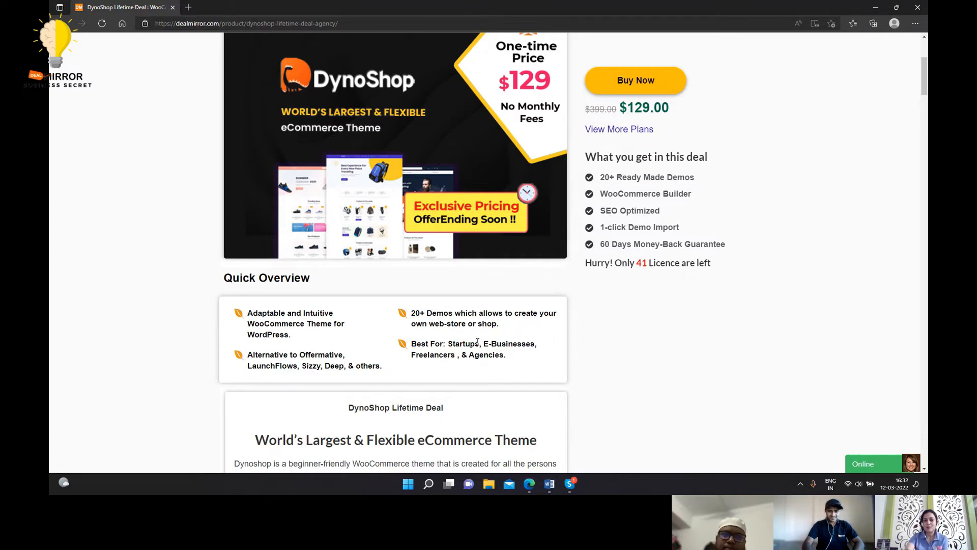
Read through the DynoShop lifetime deal page, from the quick overview and Why Choose DynoShop reasons to the pre-made demos
scroll(477, 341, down, 1)
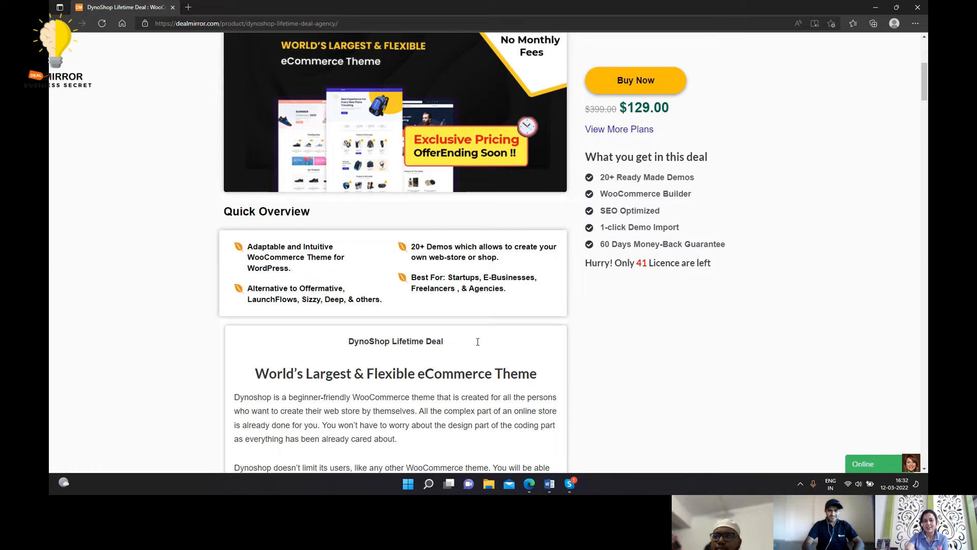
scroll(478, 341, down, 4)
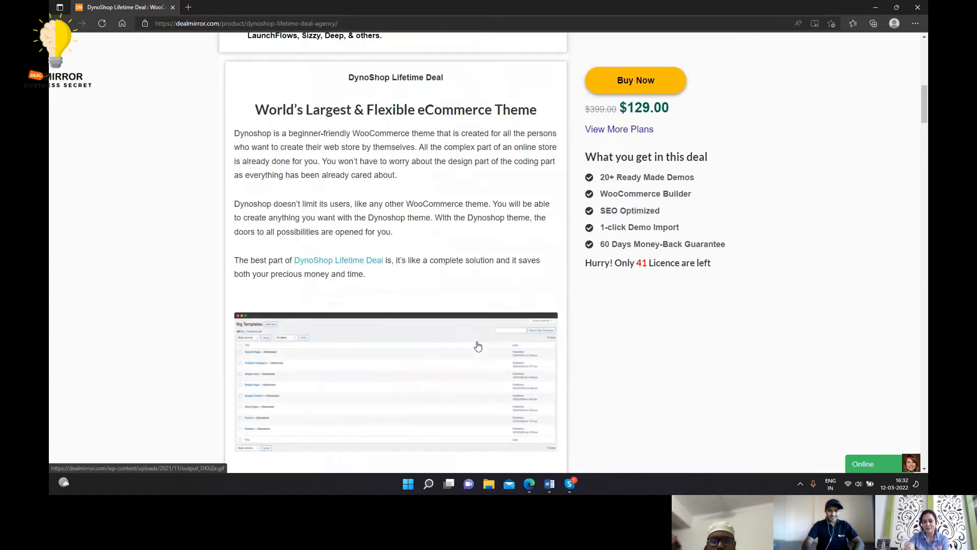
scroll(477, 346, down, 6)
scroll(477, 345, down, 4)
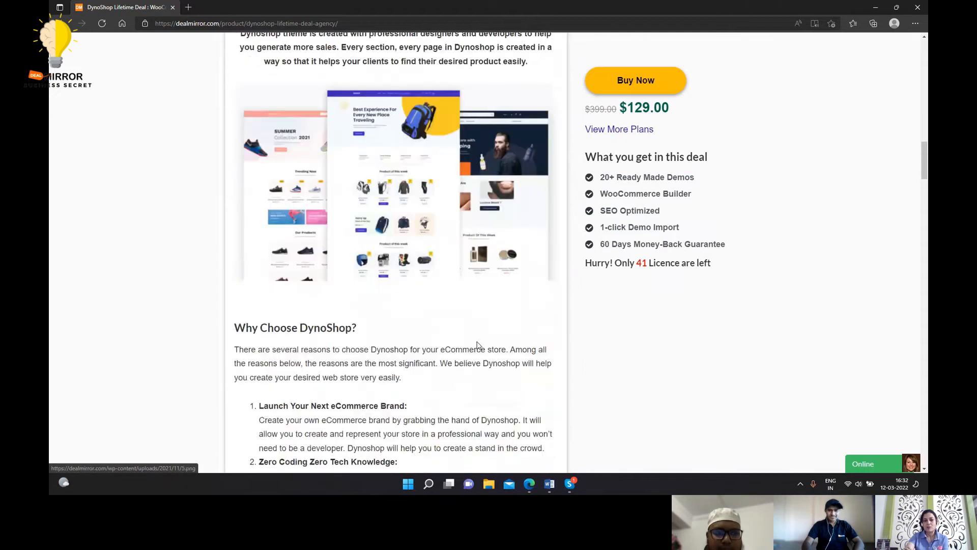
scroll(478, 346, down, 2)
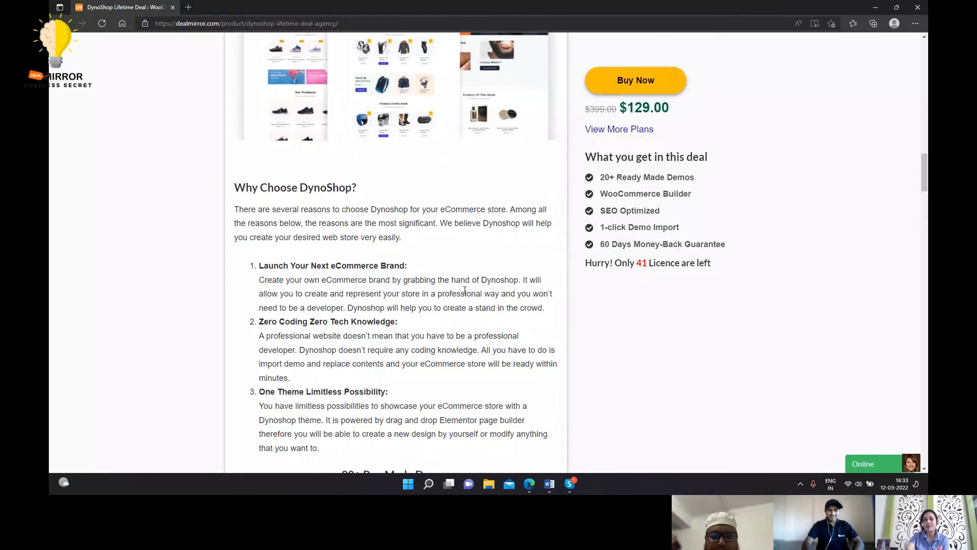
scroll(465, 291, down, 1)
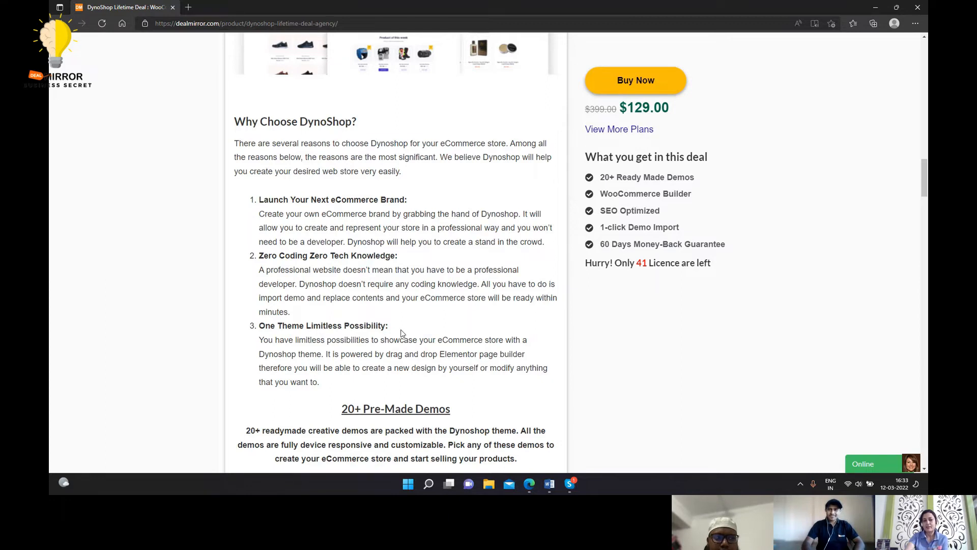
scroll(401, 333, down, 3)
scroll(401, 333, up, 4)
scroll(401, 333, down, 3)
scroll(401, 333, down, 3)
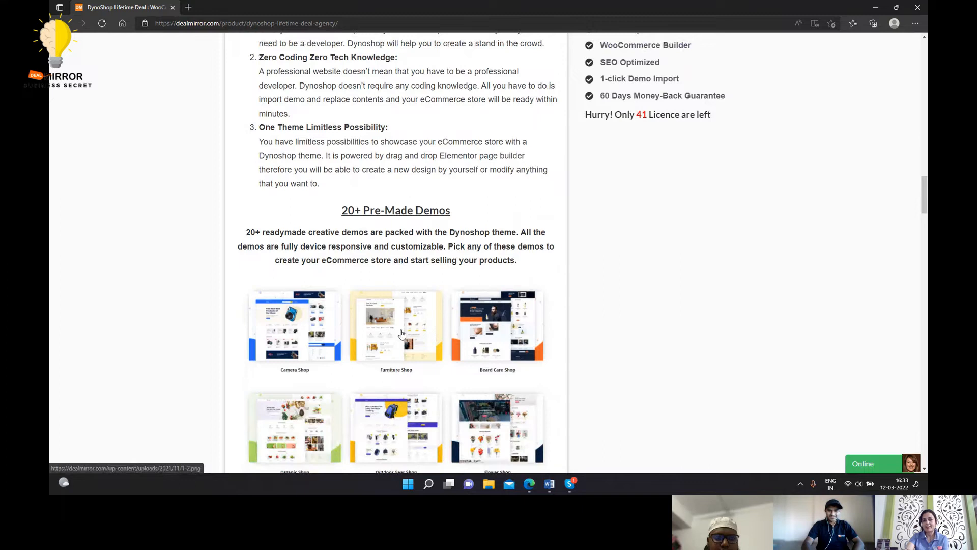
scroll(415, 282, down, 6)
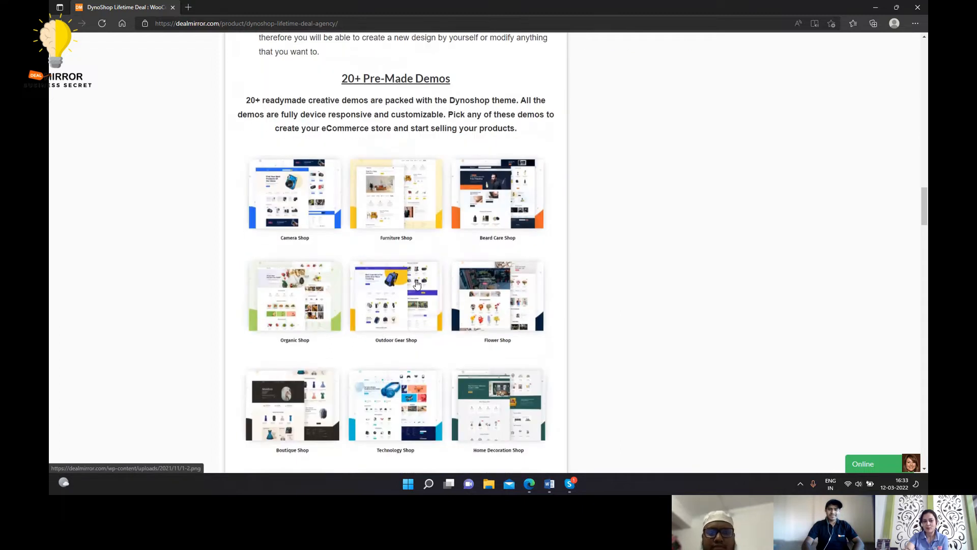
Read the rest of the DynoShop deal page, covering the feature list, Deal Terms, Plan Features and the Agency, Business and Standard plan pricing
scroll(416, 283, down, 15)
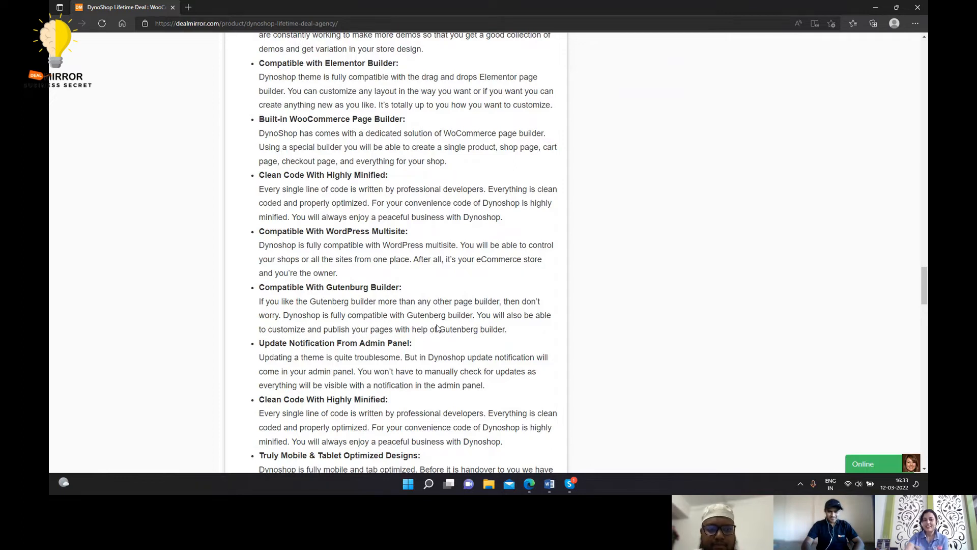
scroll(436, 328, down, 3)
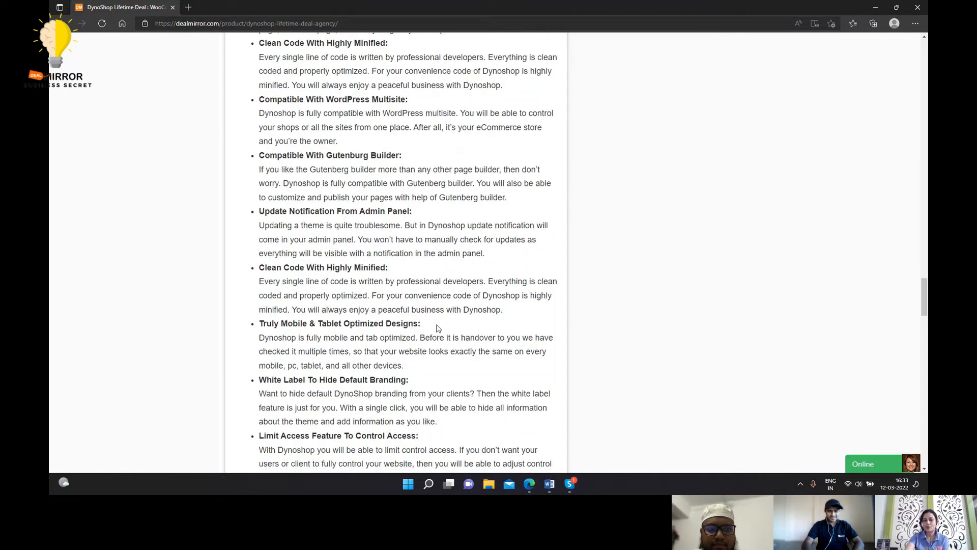
scroll(438, 328, down, 1)
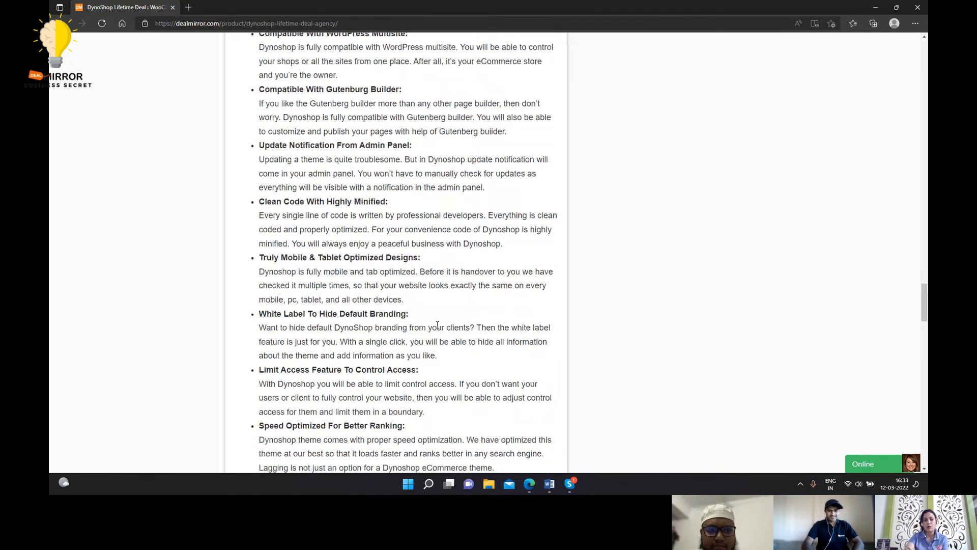
scroll(437, 325, down, 1)
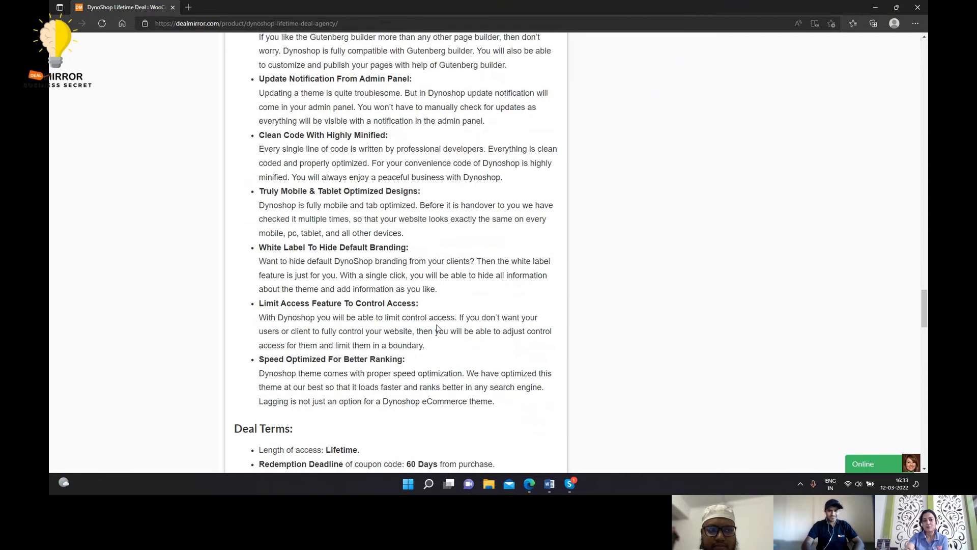
scroll(437, 326, down, 3)
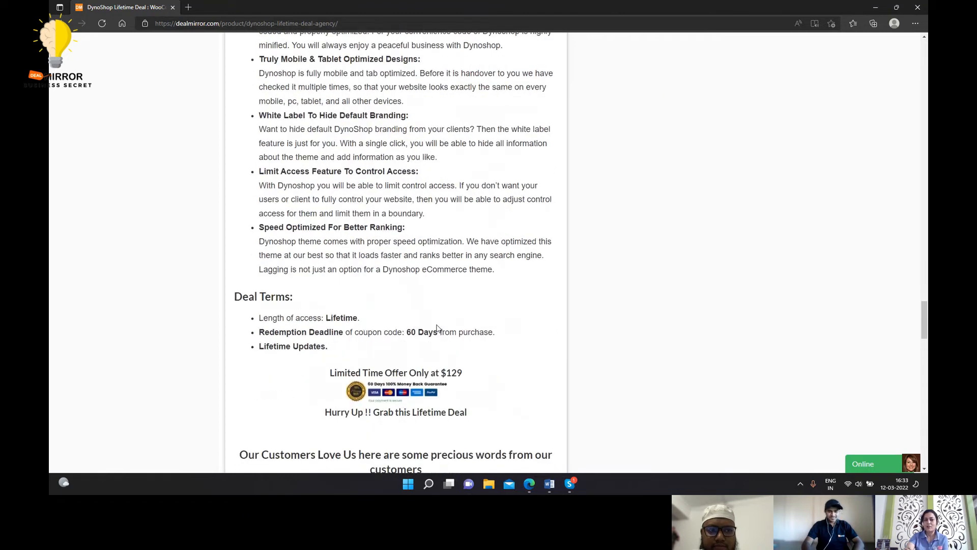
scroll(437, 328, down, 10)
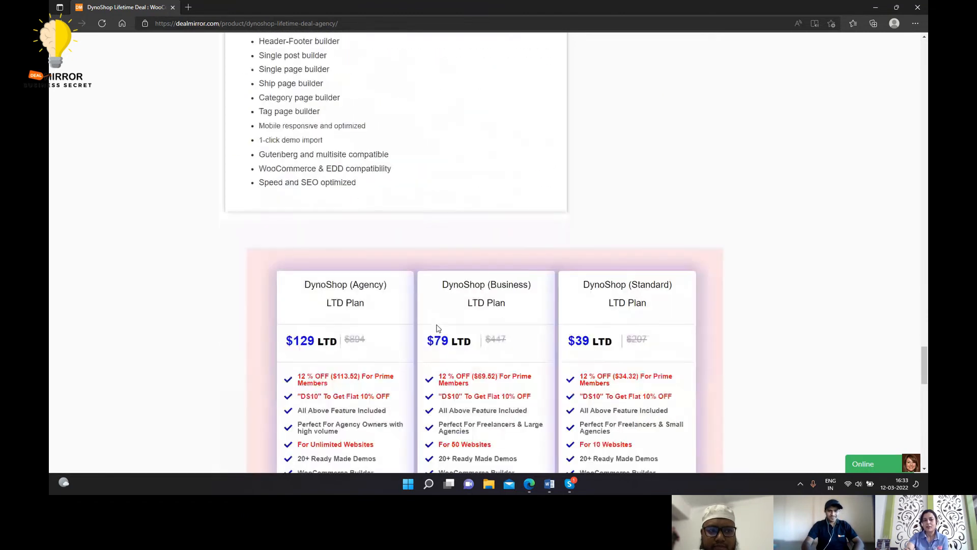
scroll(437, 329, down, 5)
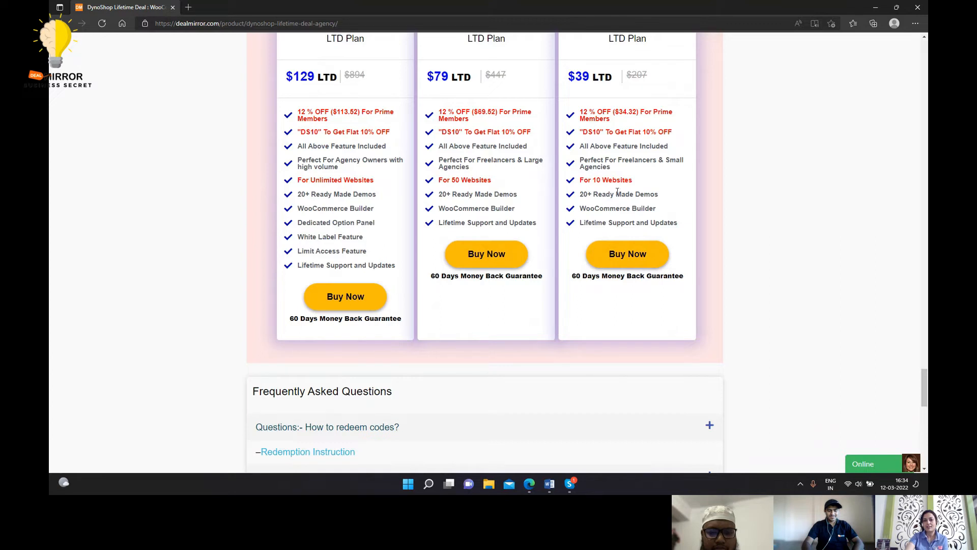
scroll(613, 311, up, 8)
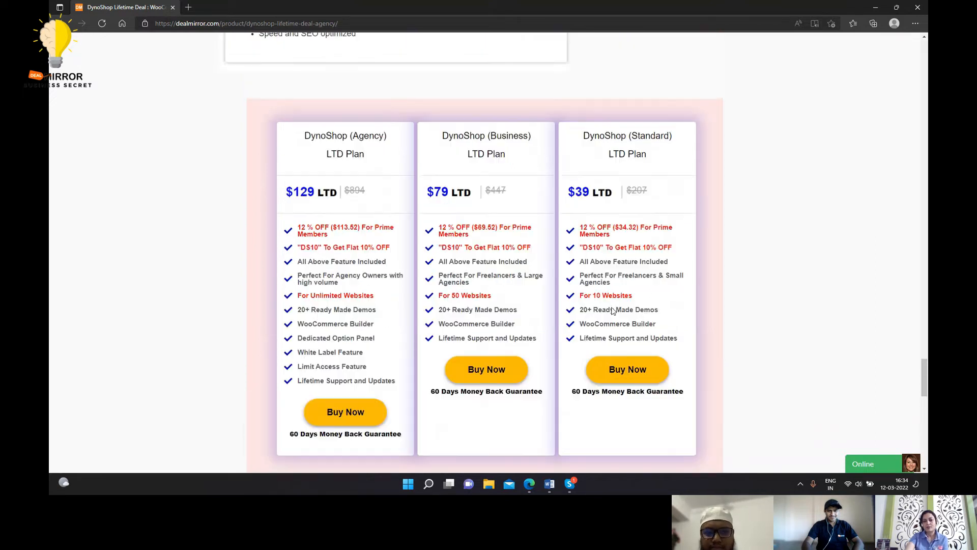
scroll(613, 311, up, 4)
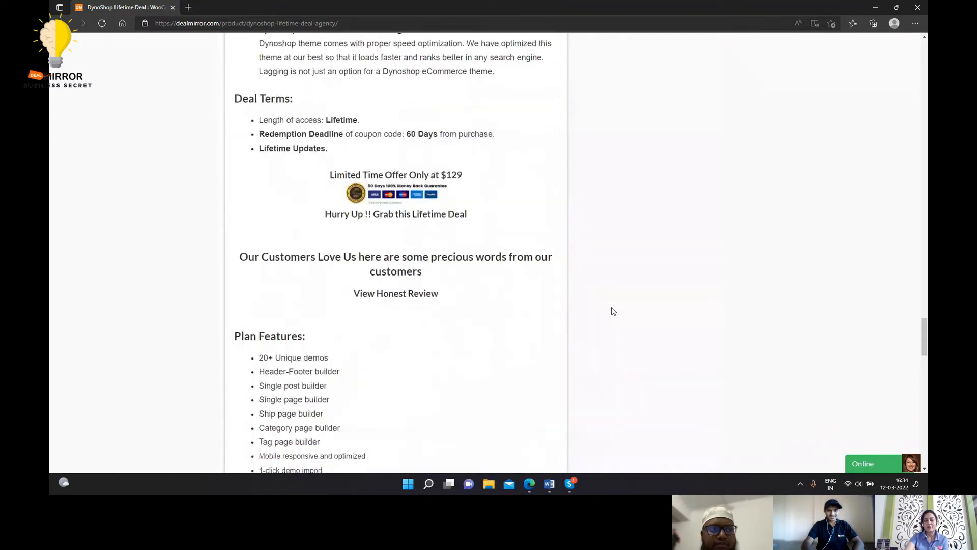
scroll(613, 311, up, 2)
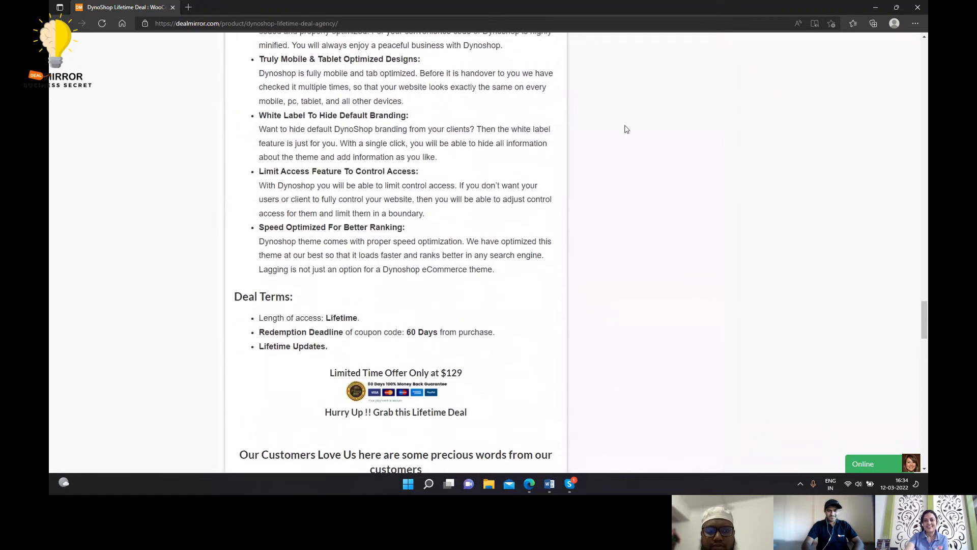
Minimize the browser and stop sharing the screen in the Skype call
click(881, 8)
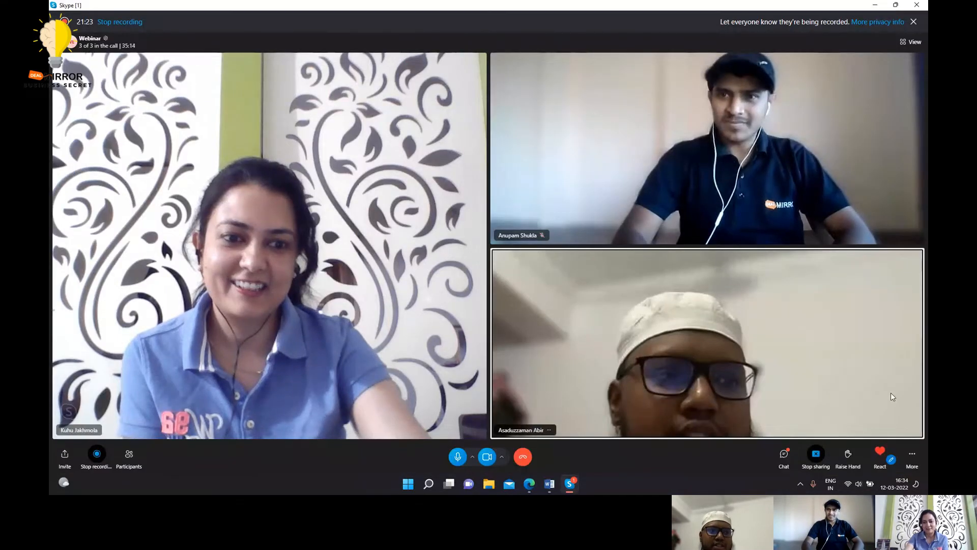
click(815, 454)
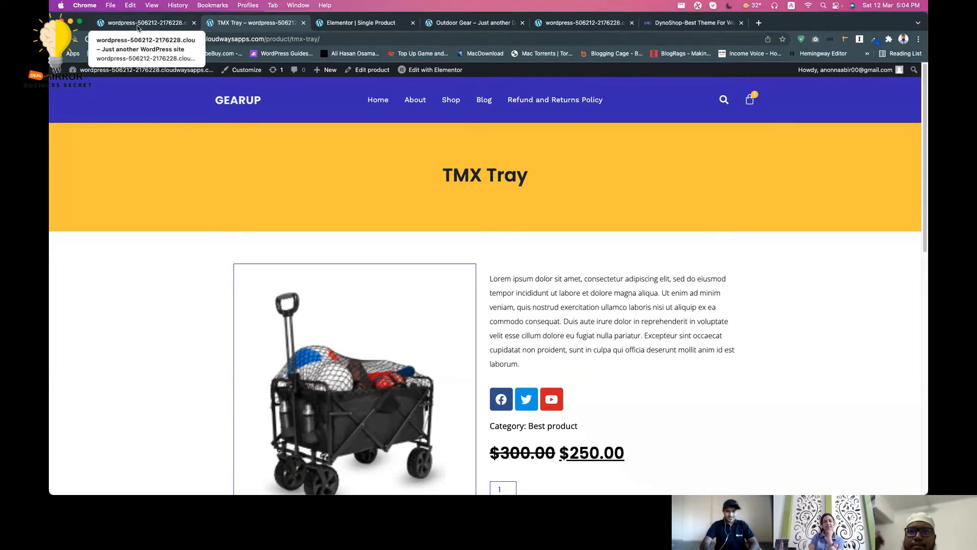
From the shop's home page, go to the WordPress dashboard and open the General Settings of Dynoshop Options
click(136, 25)
scroll(165, 105, up, 2)
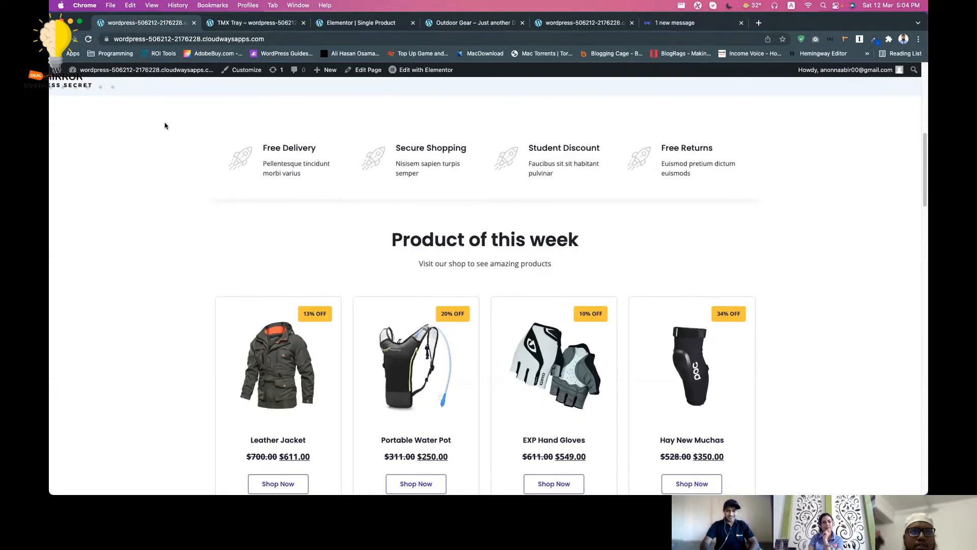
scroll(158, 154, up, 10)
mouse_move(135, 71)
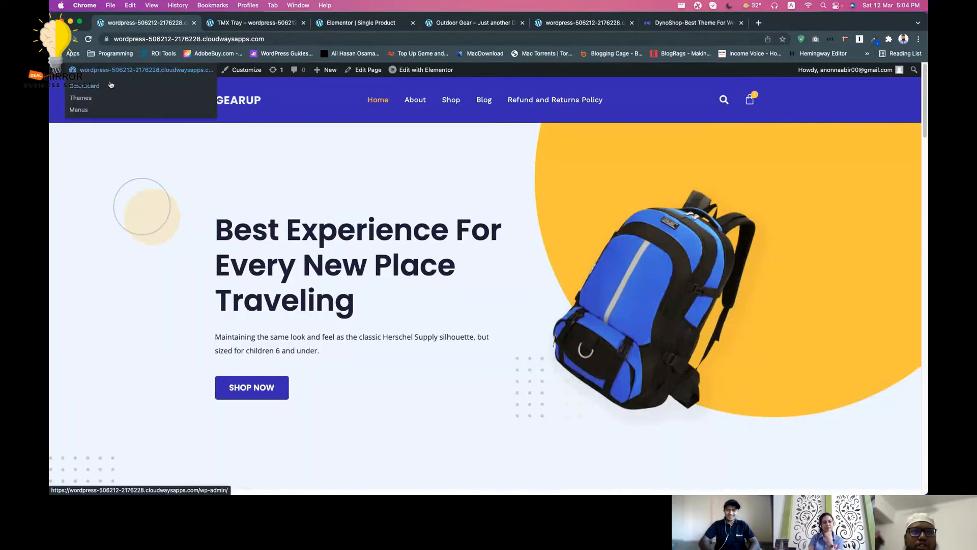
click(79, 109)
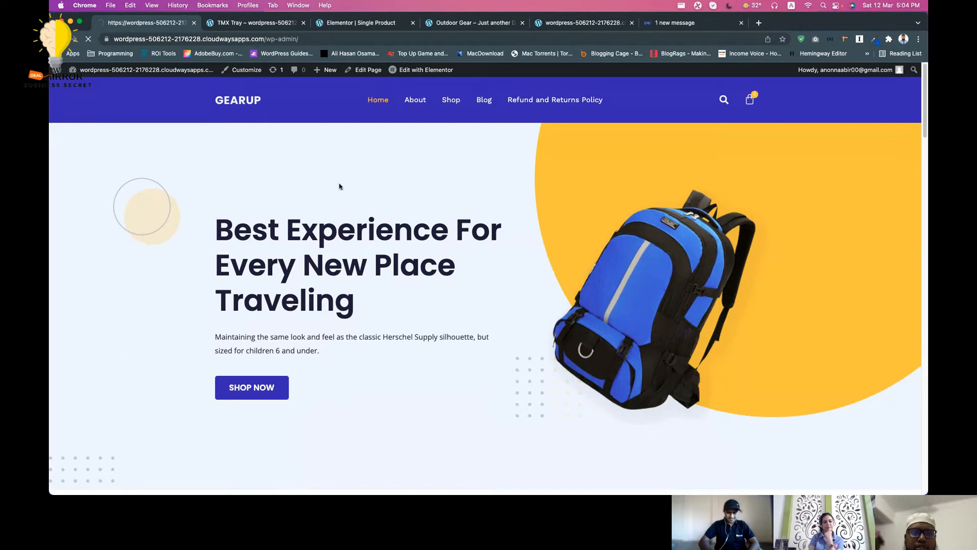
mouse_move(98, 419)
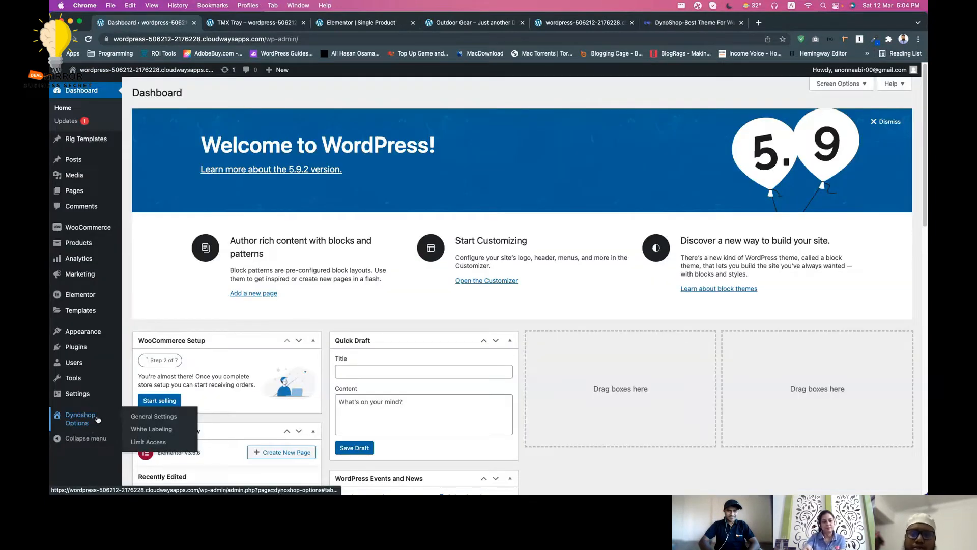
click(172, 417)
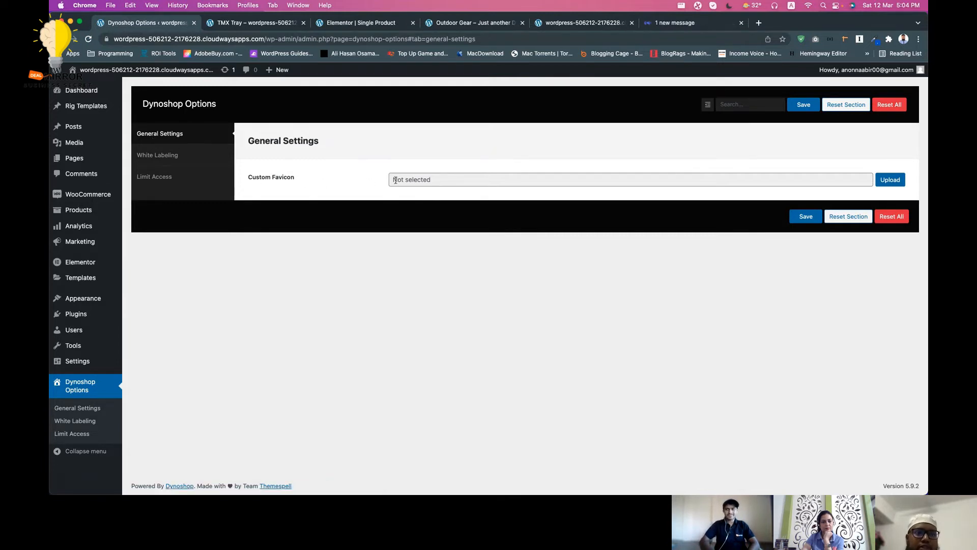
Set the custom favicon to GEARUP-1.png from the media library, save the options, and check the TMX Tray product page
click(210, 26)
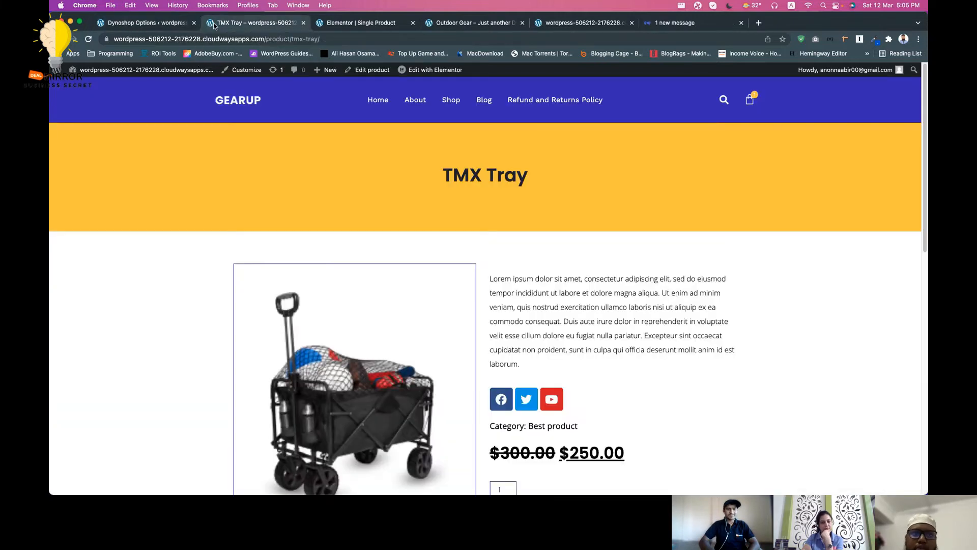
click(147, 24)
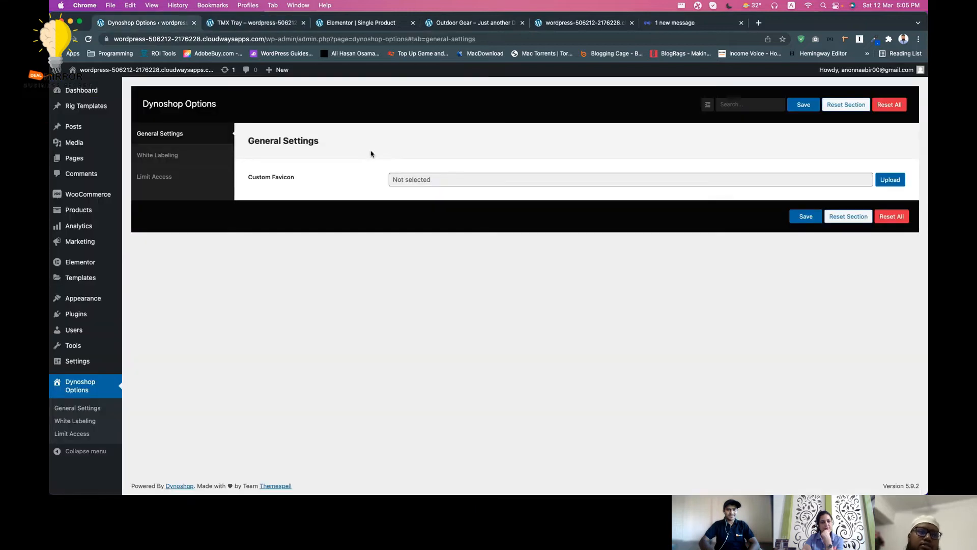
click(890, 180)
click(134, 107)
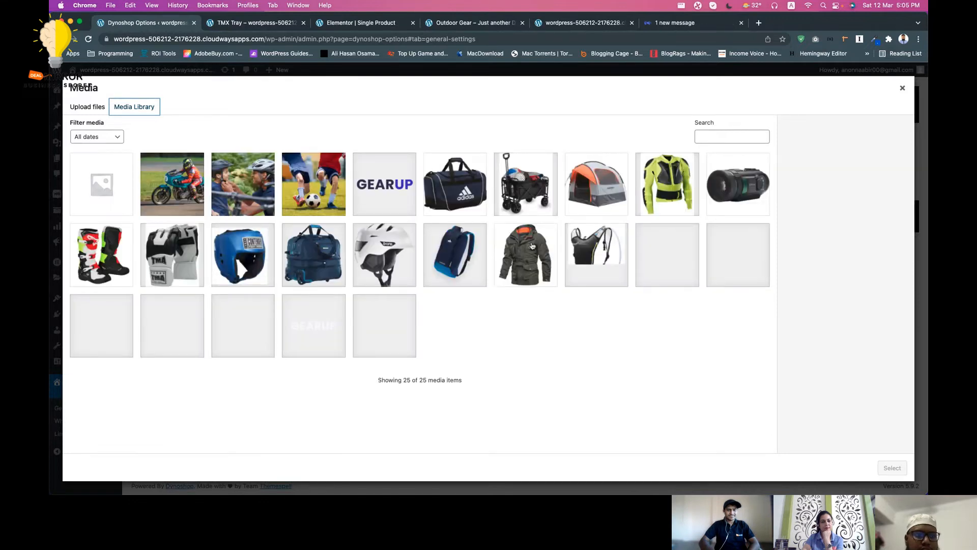
click(413, 216)
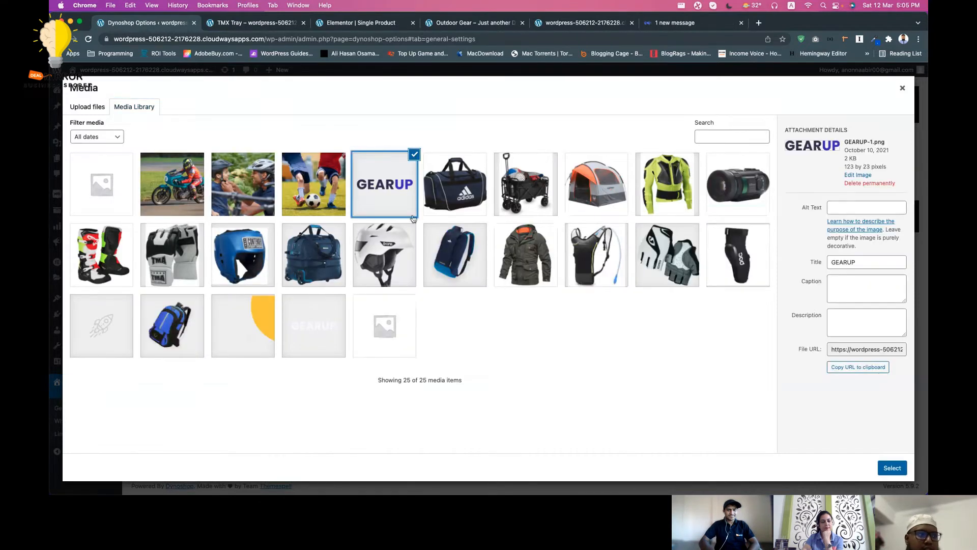
click(898, 468)
click(803, 246)
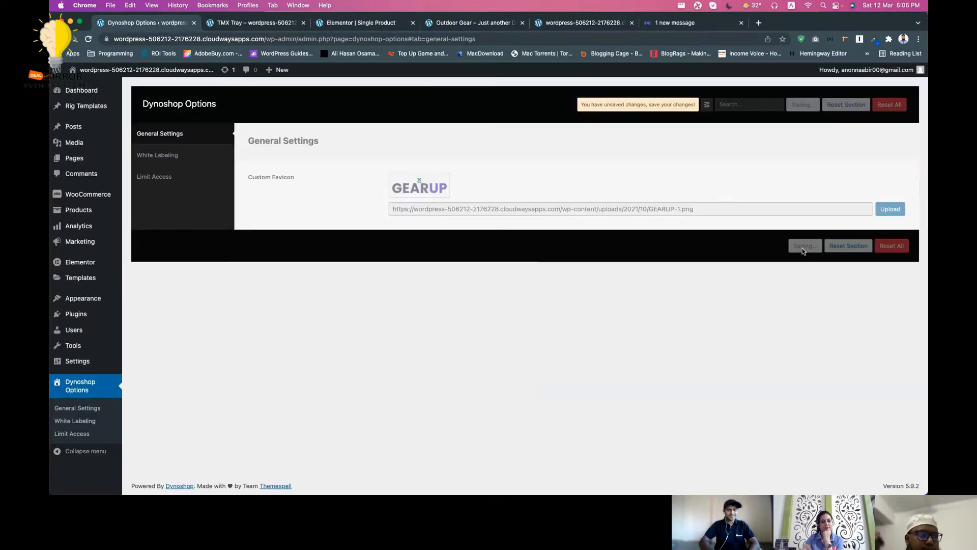
click(230, 23)
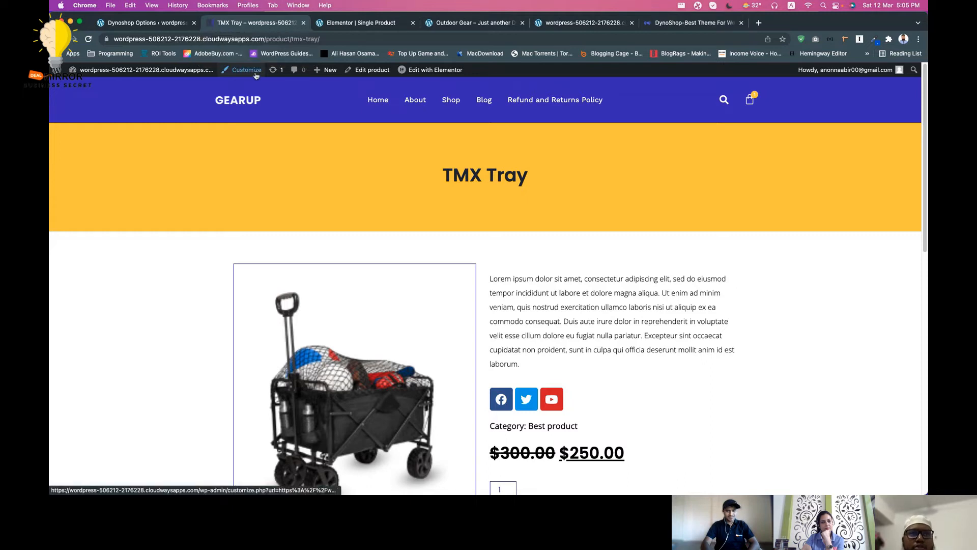
click(200, 23)
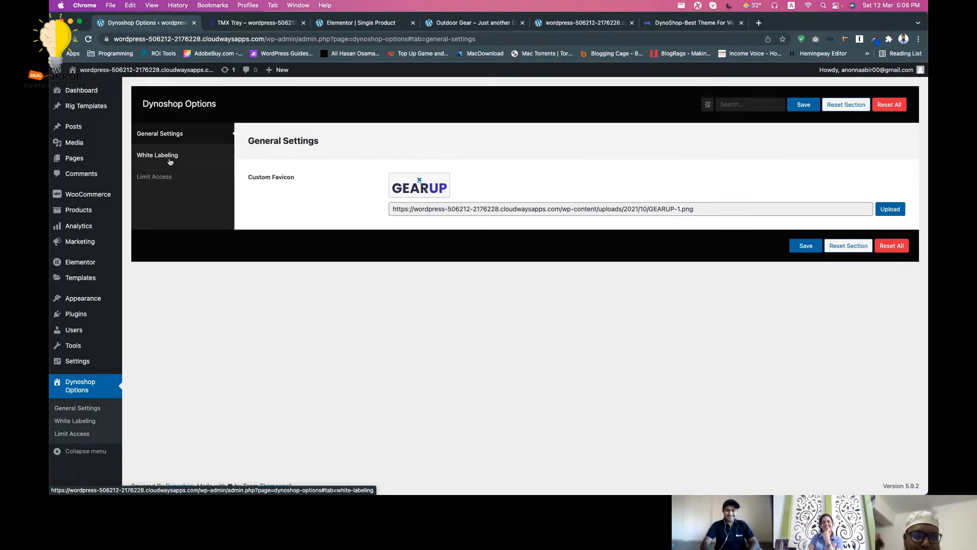
Enable White Labeling in Dynoshop Options and look over its theme settings
click(171, 161)
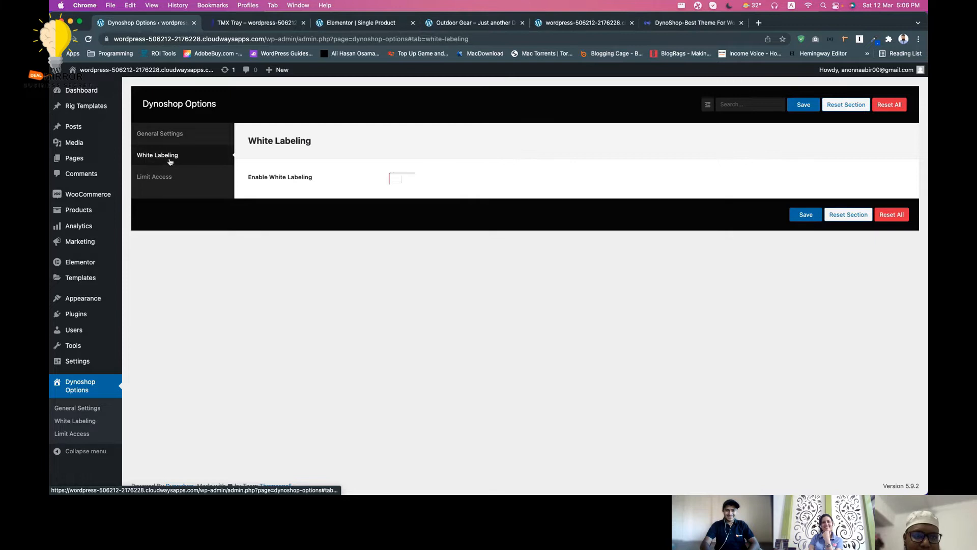
click(405, 186)
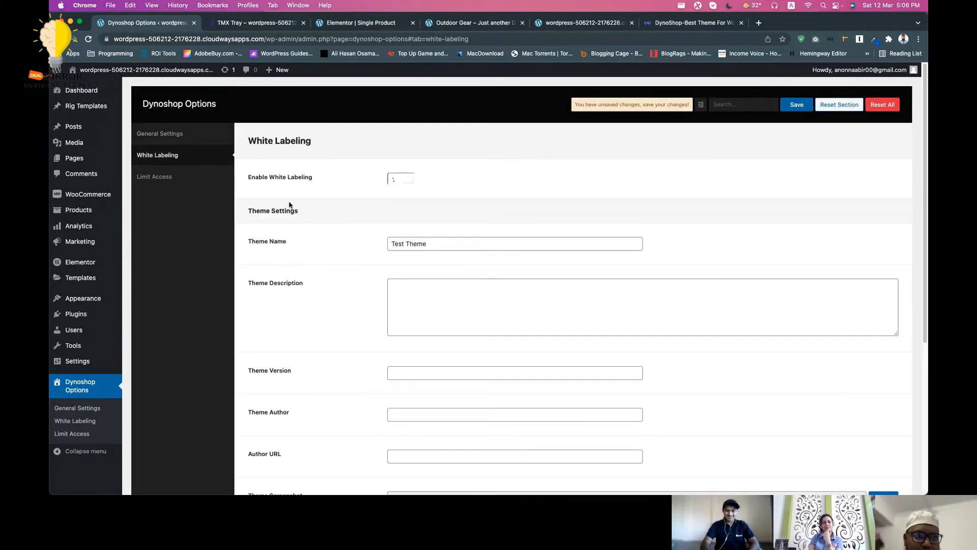
scroll(293, 224, down, 5)
scroll(296, 239, up, 3)
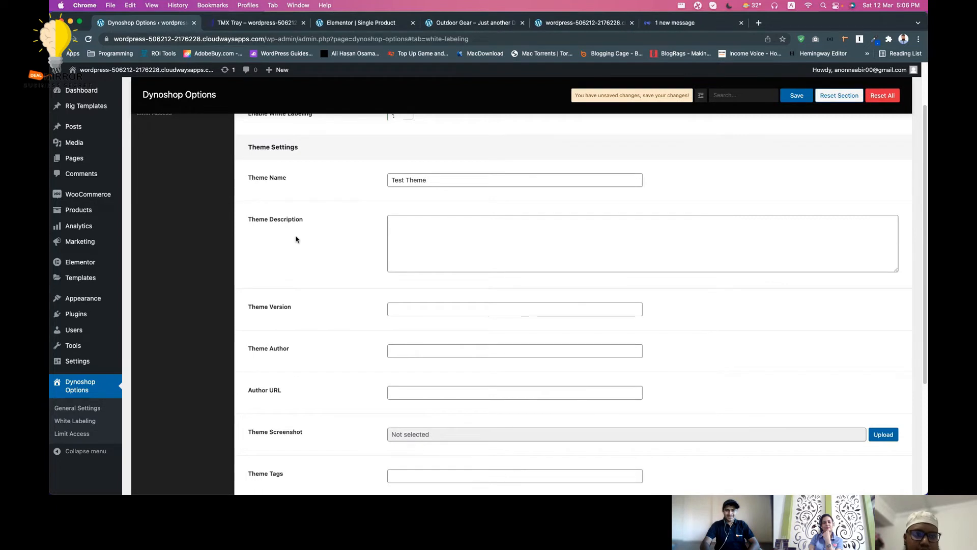
scroll(262, 200, up, 1)
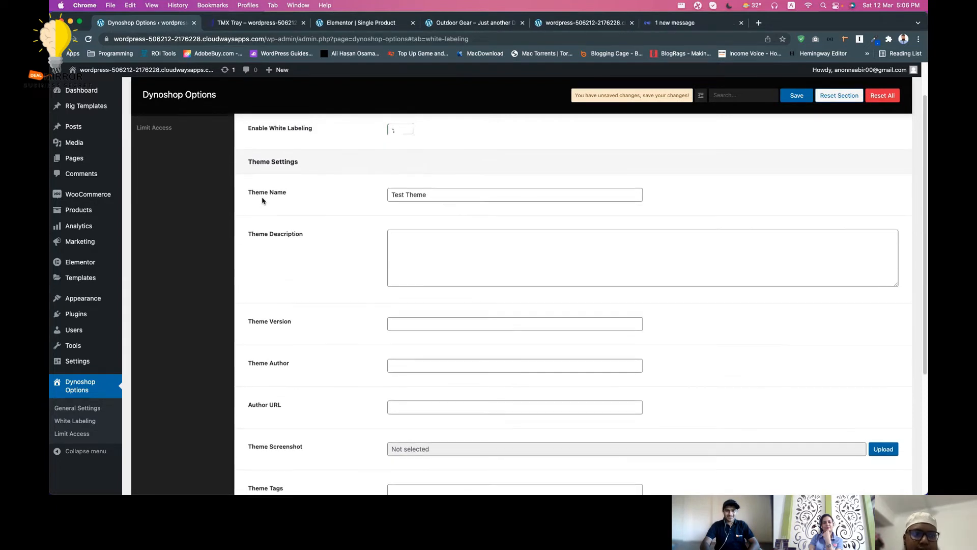
Replace the white-label theme name with "Asads Themes"
triple_click(450, 197)
key(BackSpace)
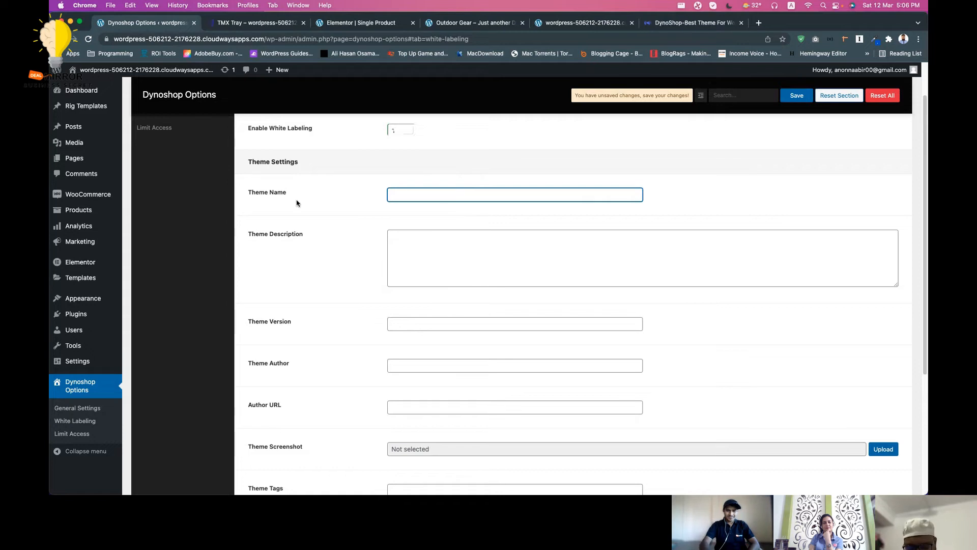
text(C)
key(BackSpace)
text(Asa)
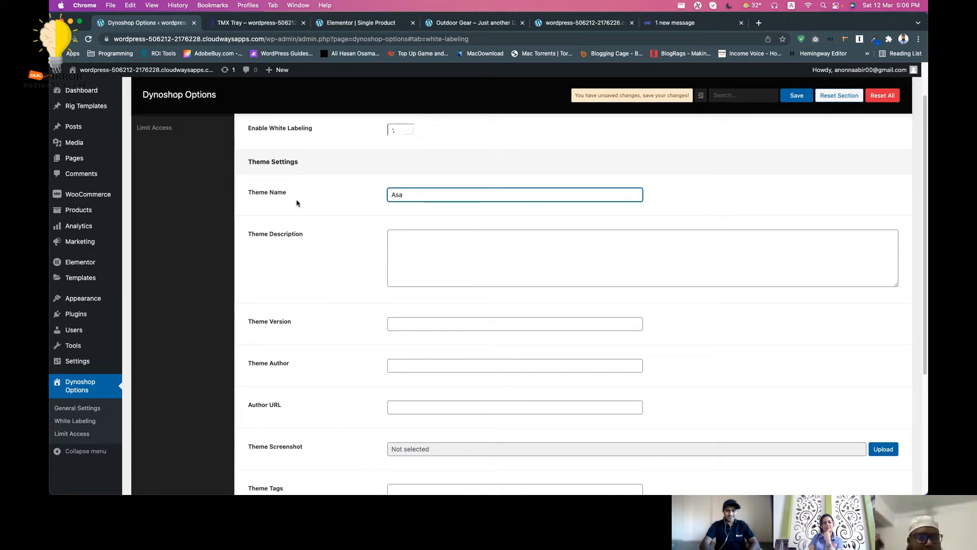
text(ds Themes)
key(Tab)
Set the white-label theme version to 1.0 and enter the author's full name as the theme author
click(413, 323)
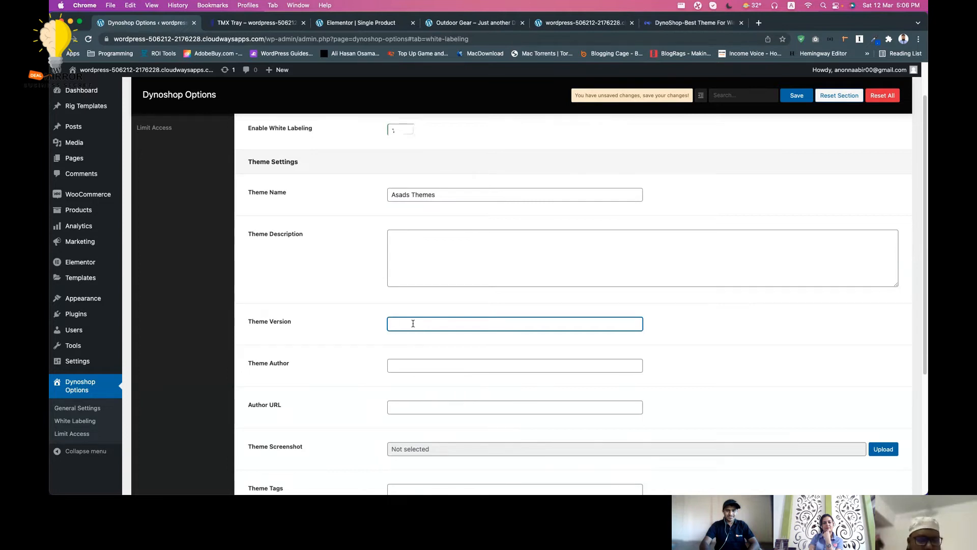
text(1.0)
click(439, 366)
text(Asaduzzaman )
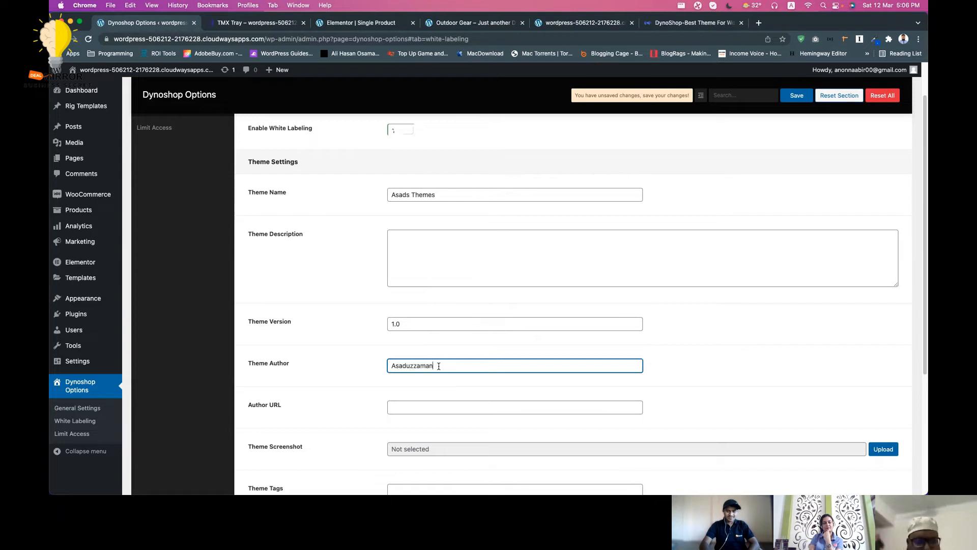
text(Abb)
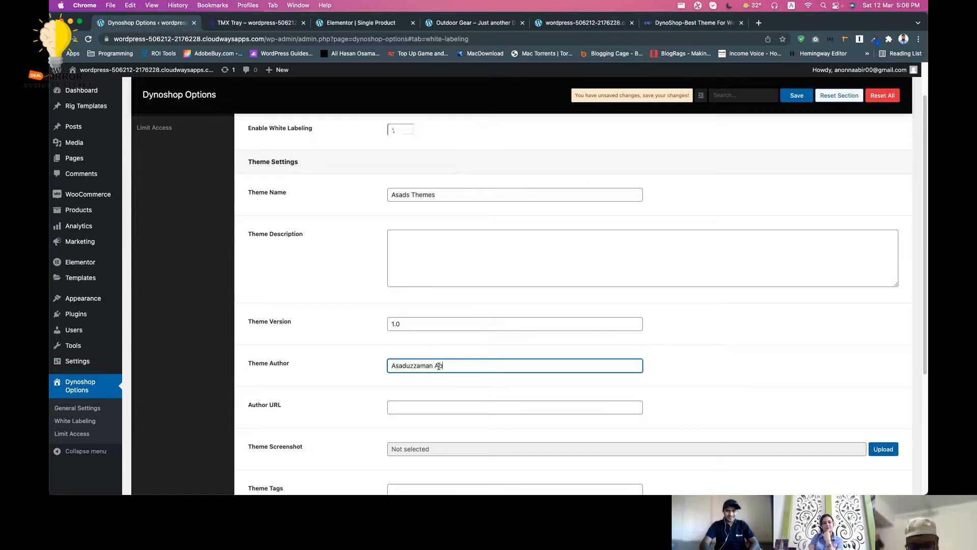
key(BackSpace)
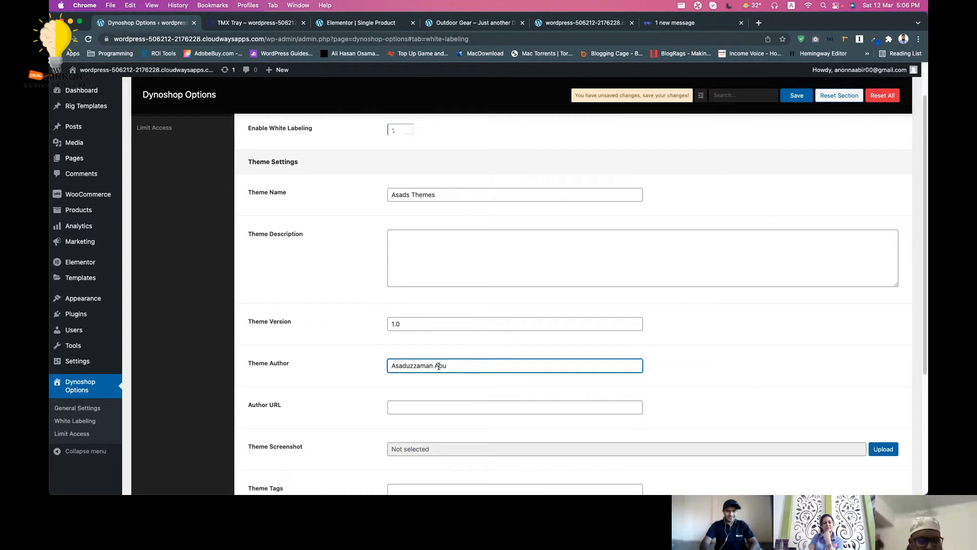
text(r)
scroll(509, 305, down, 5)
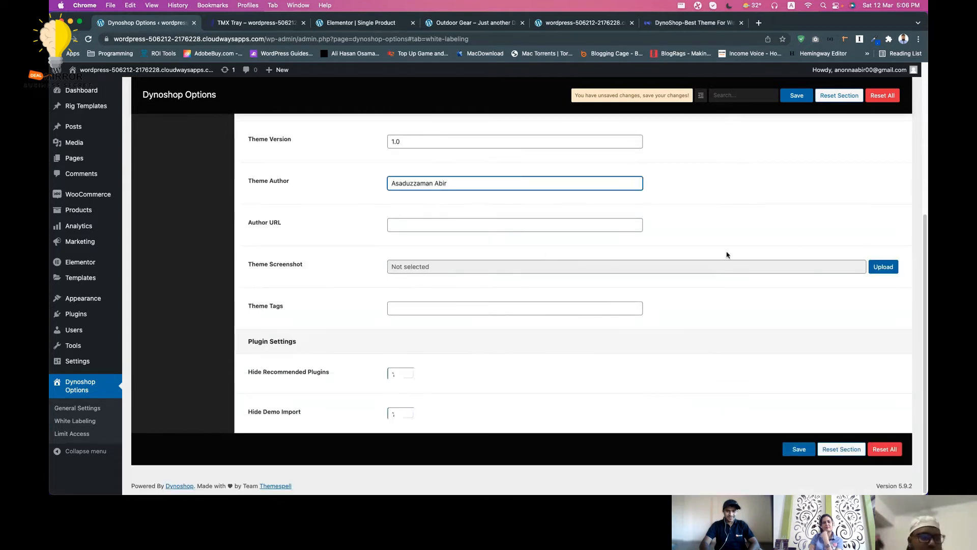
Set the white-label theme screenshot to GEARUP-1.png from the media library and save the options
click(883, 267)
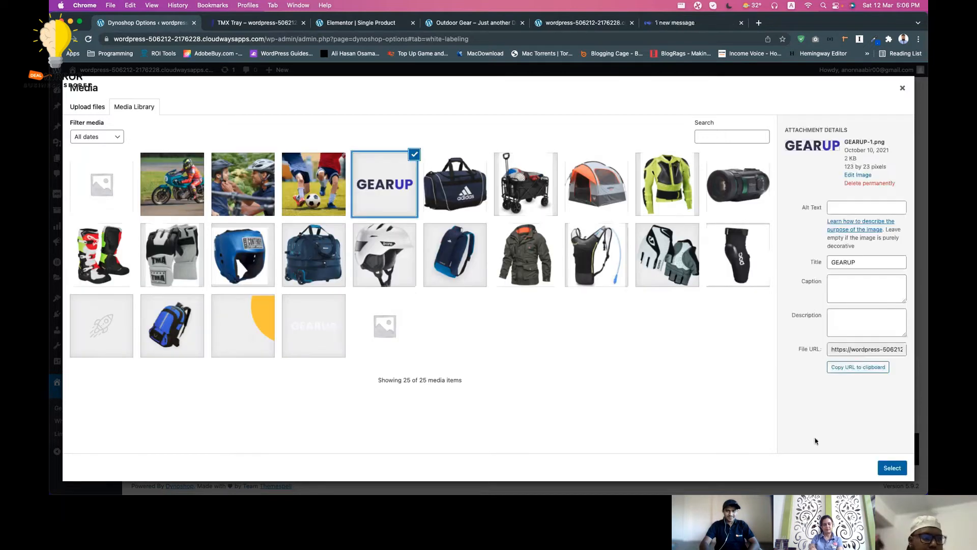
click(893, 467)
click(797, 450)
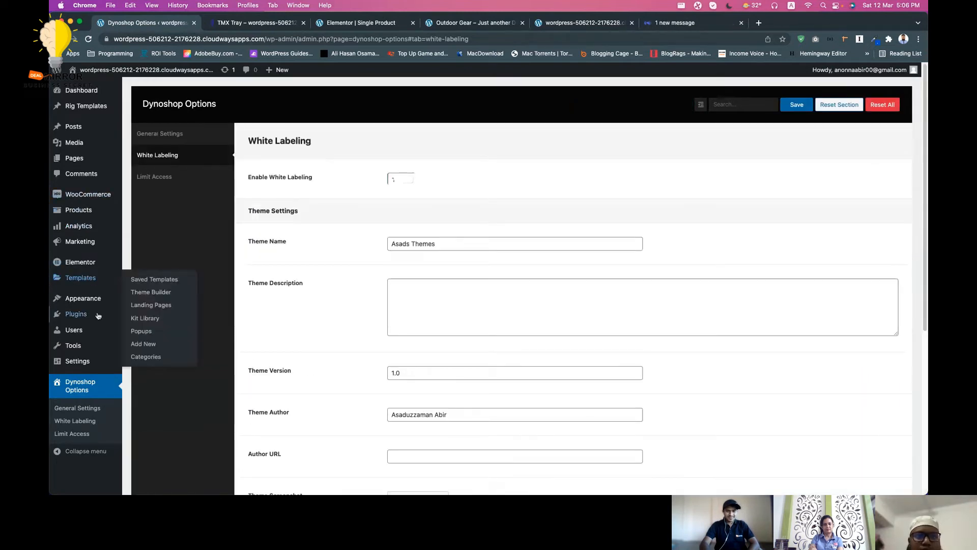
Check the active theme's white-label details among the installed themes, then close the details
click(143, 301)
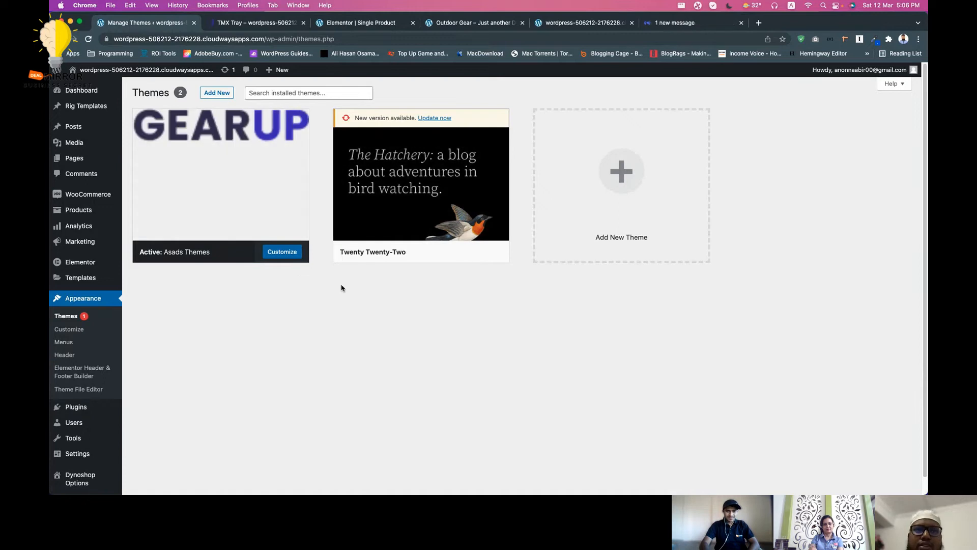
mouse_move(258, 192)
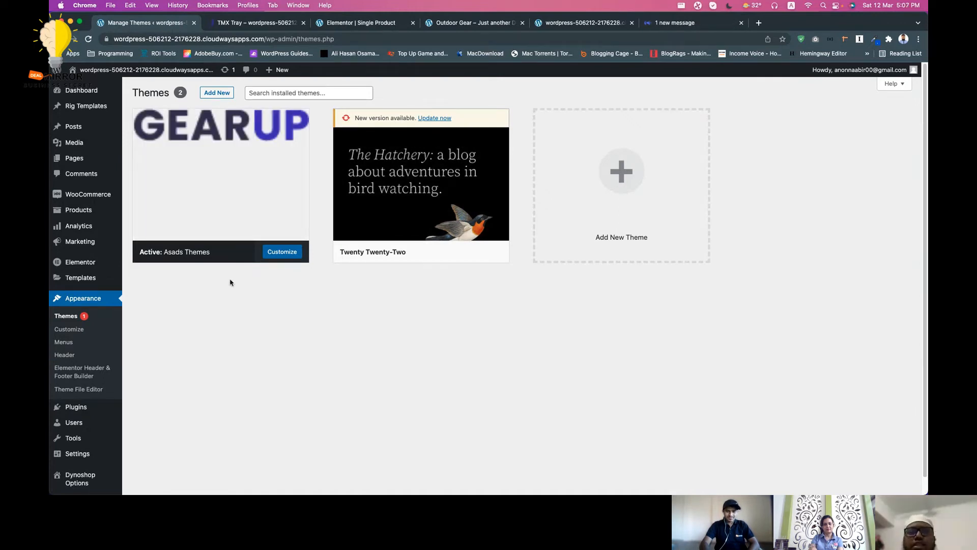
click(225, 192)
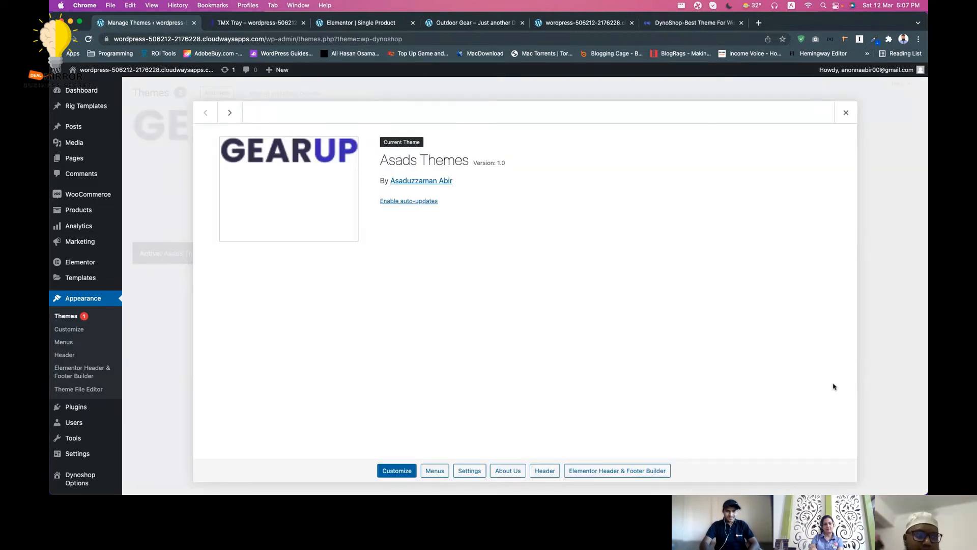
click(847, 113)
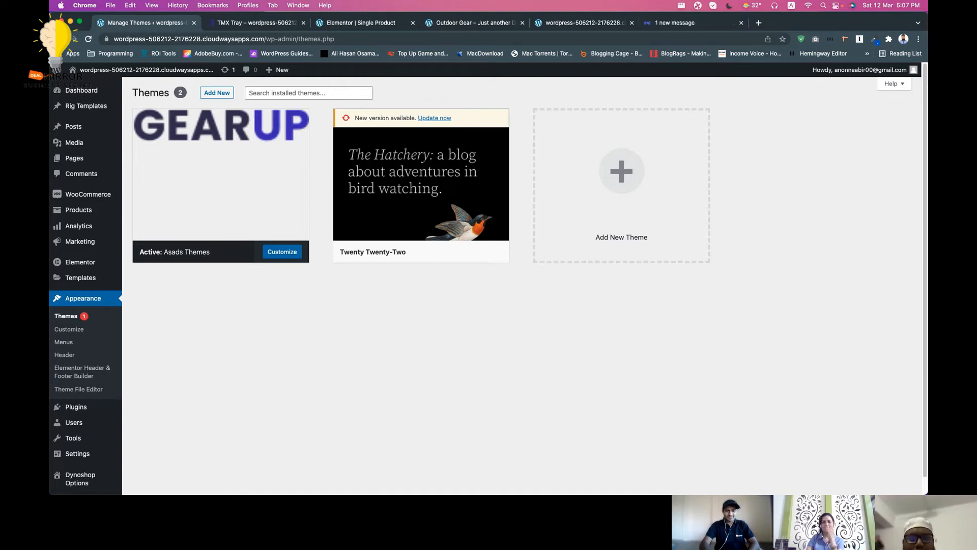
key(super+Tab)
key(super+w)
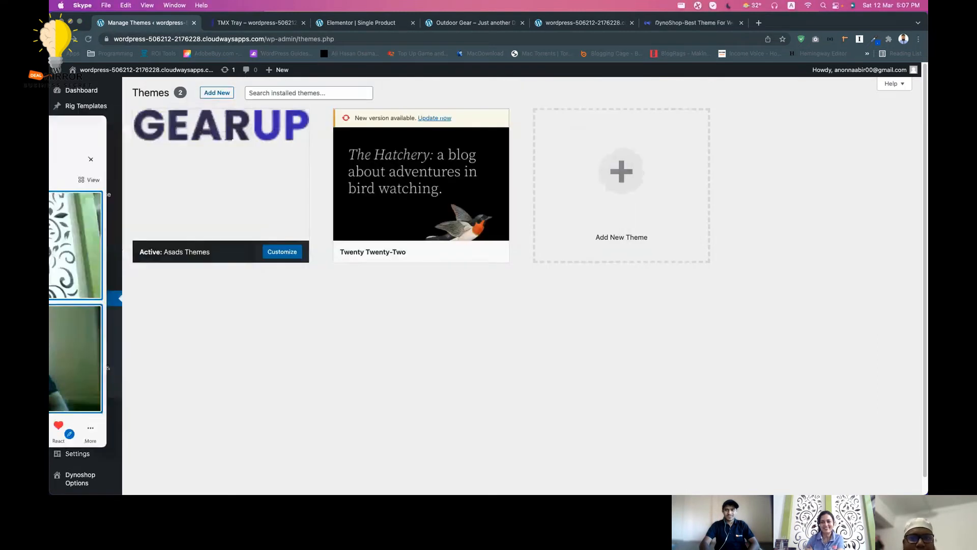